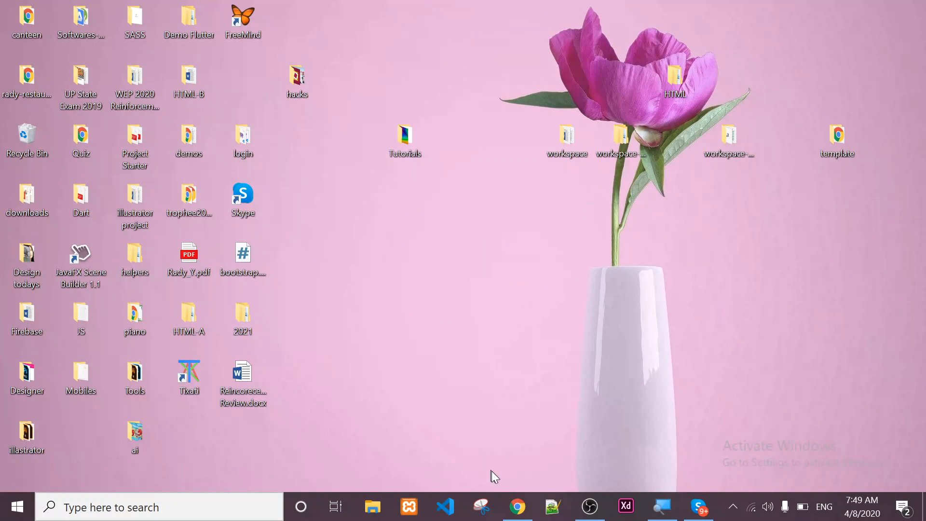
Switch to Chrome, open firebase.google.com and get started to reach the Firebase console
left_click(517, 506)
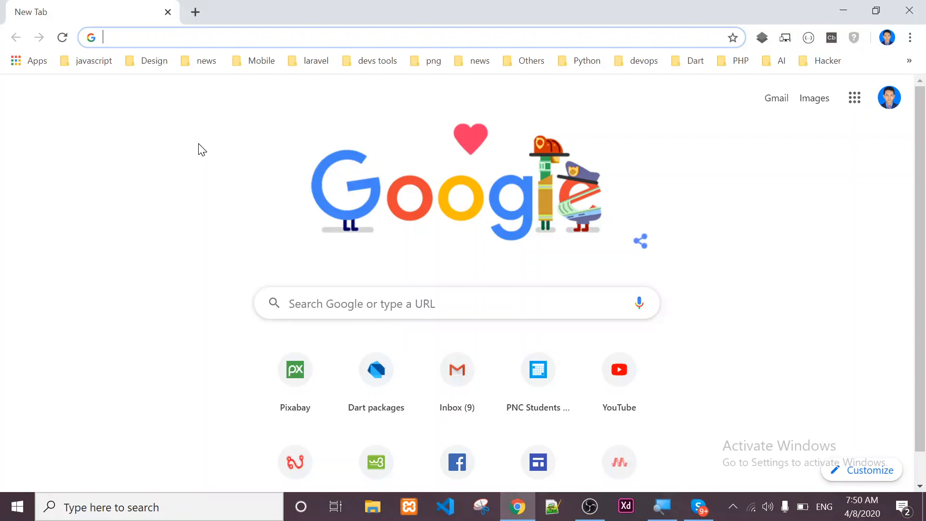
type("firebase.google.com")
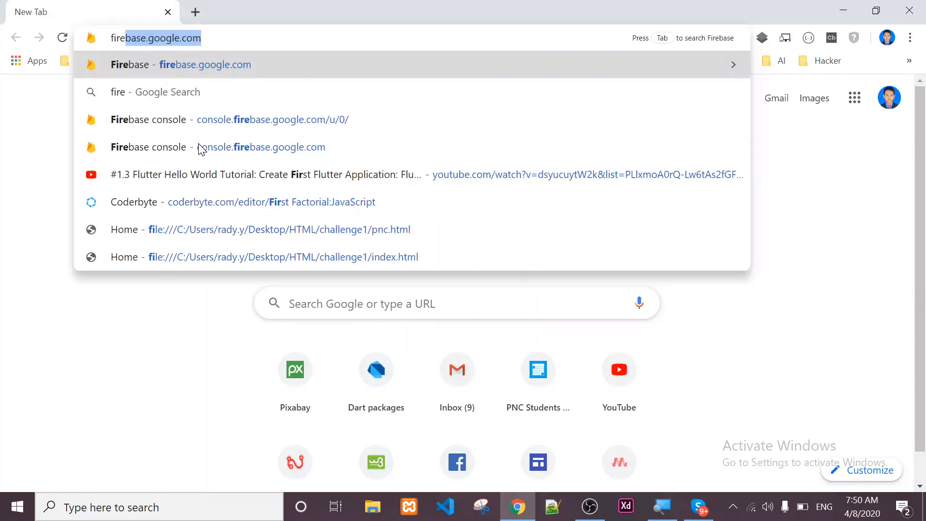
key("Return")
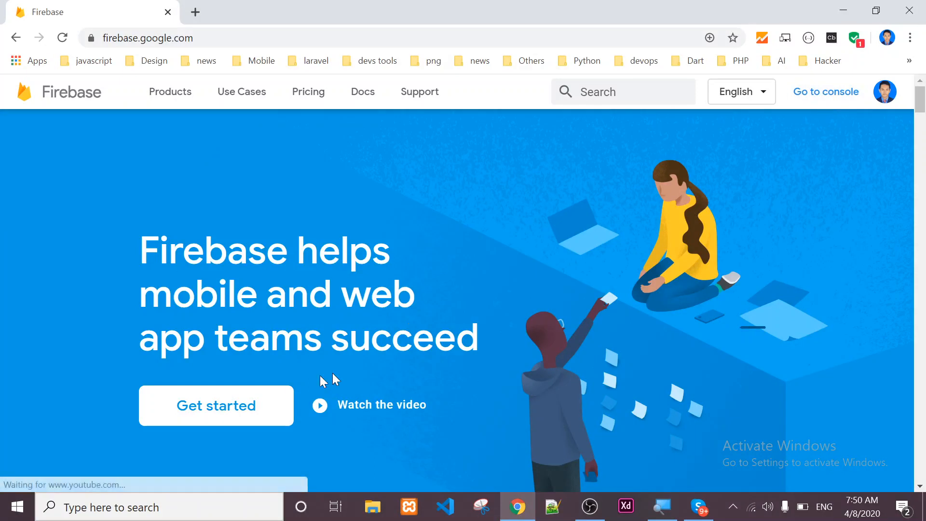
left_click(218, 409)
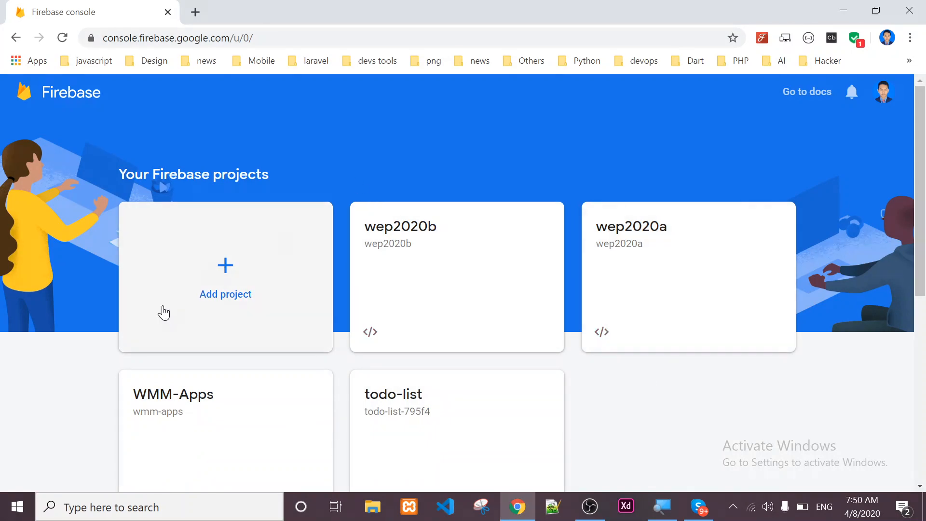
Start a new Firebase project named corona and continue to the Google Analytics settings
left_click(222, 267)
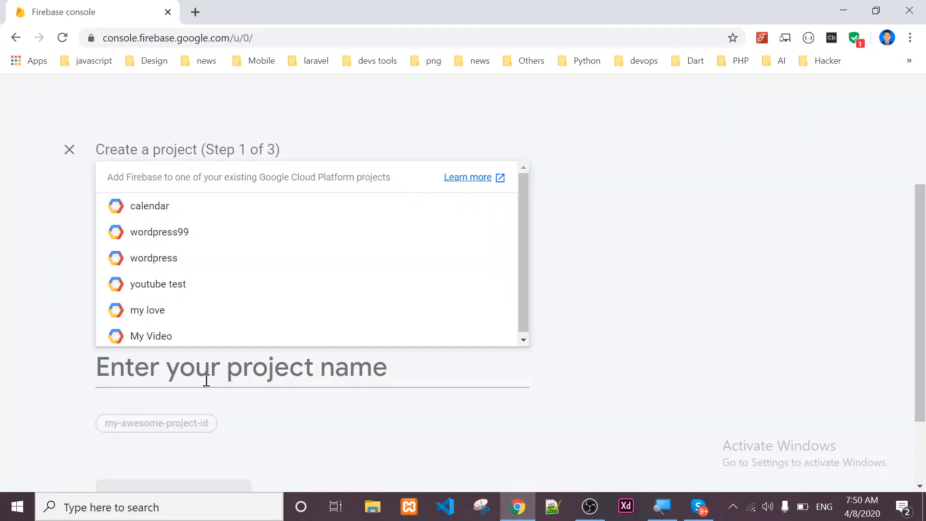
type("m")
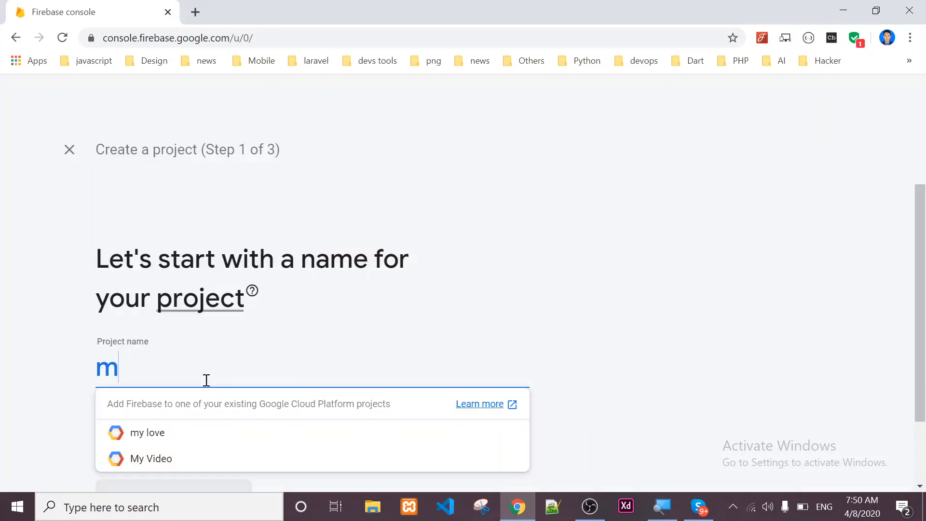
key("BackSpace")
type("coro")
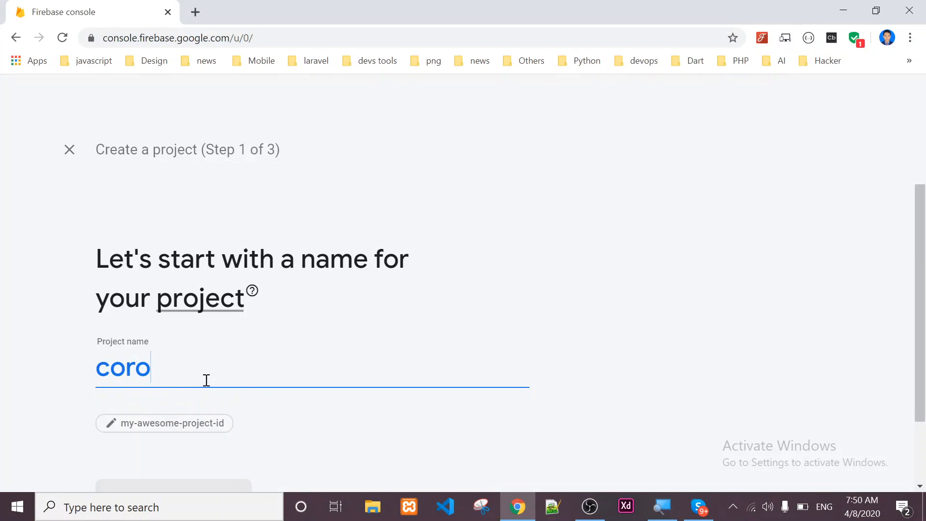
type("na")
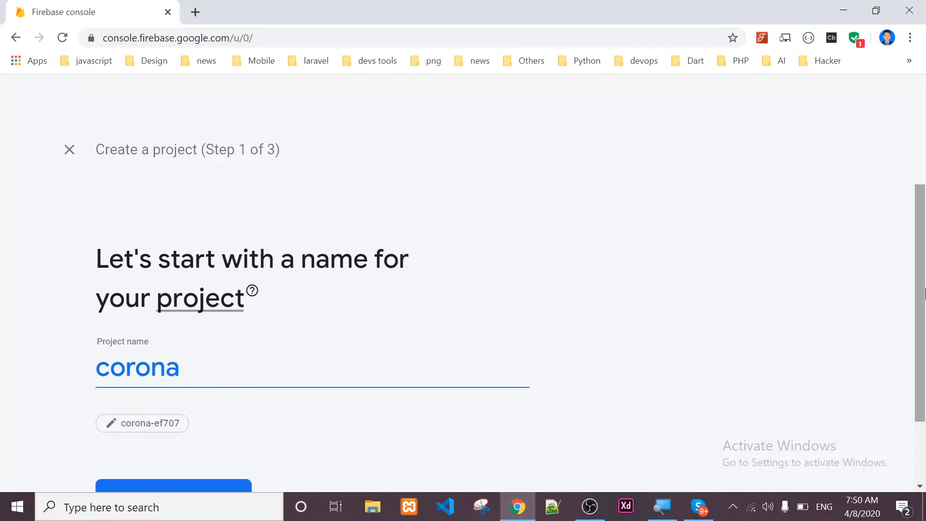
left_click_drag(922, 283, 923, 343)
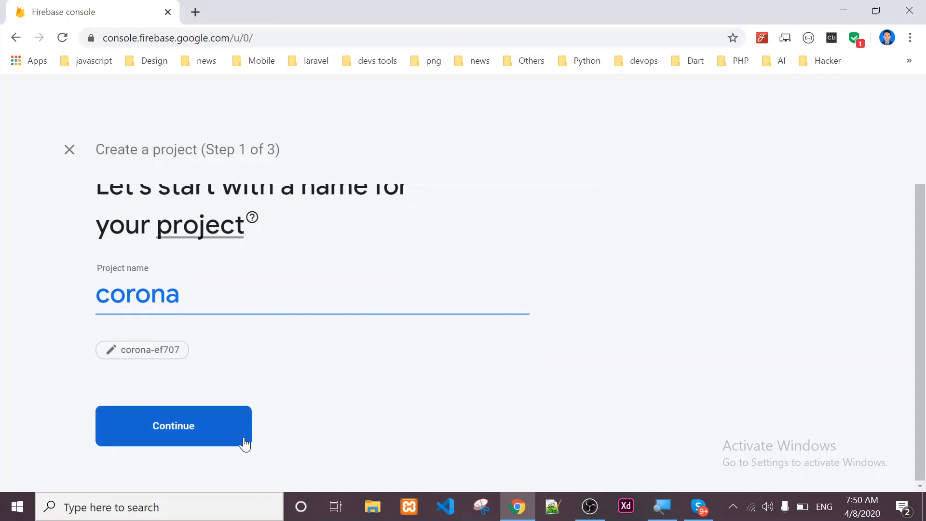
left_click(166, 425)
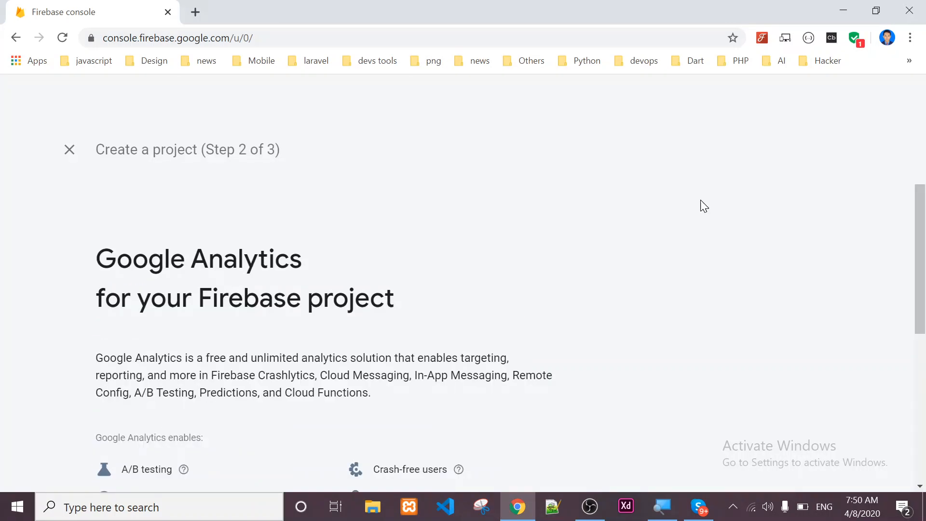
Disable Google Analytics for this project and create the project
left_click_drag(923, 223, 920, 365)
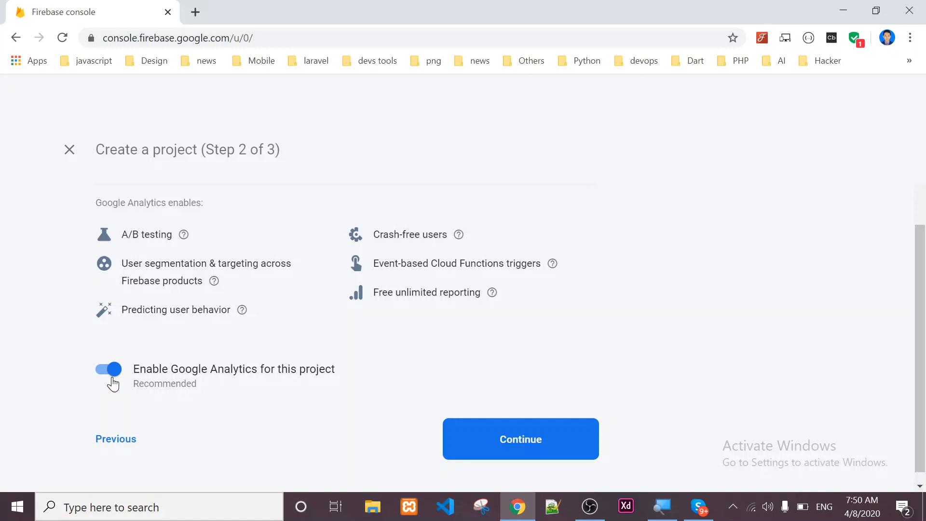
left_click_drag(143, 309, 196, 379)
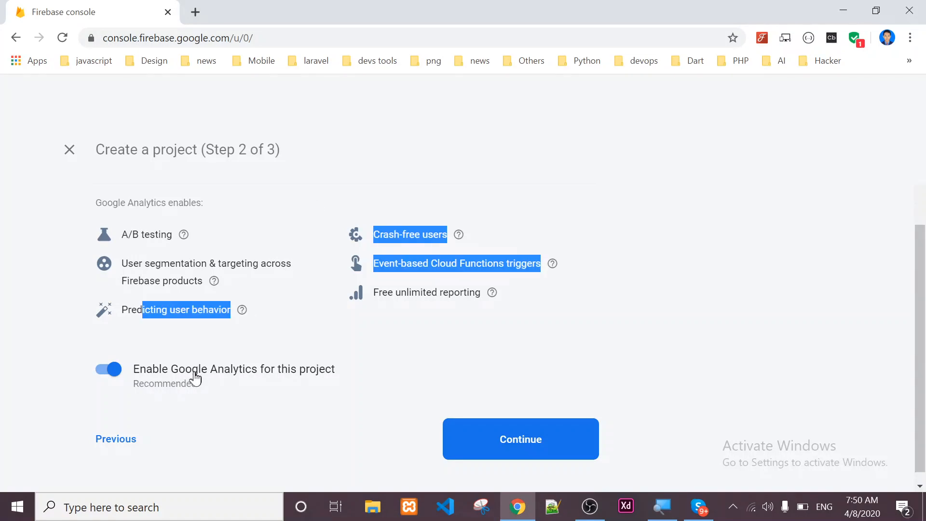
left_click(109, 370)
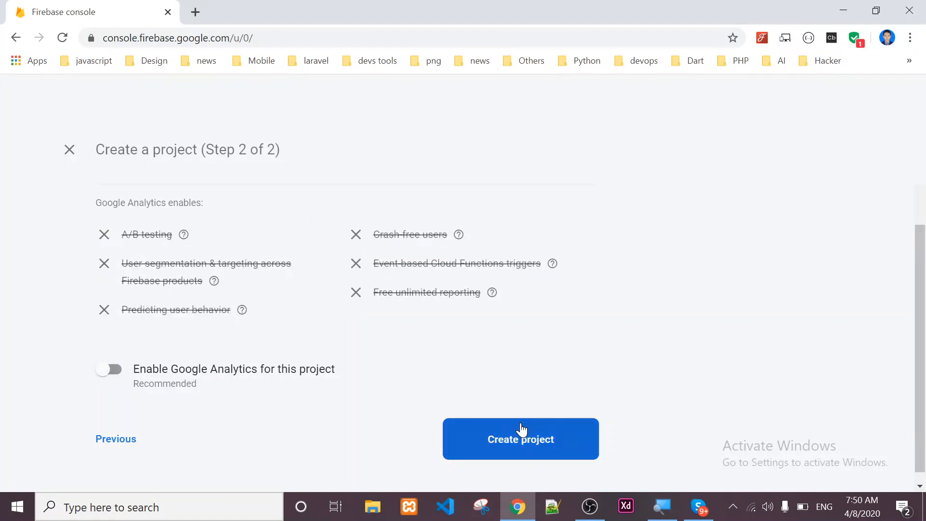
left_click(528, 438)
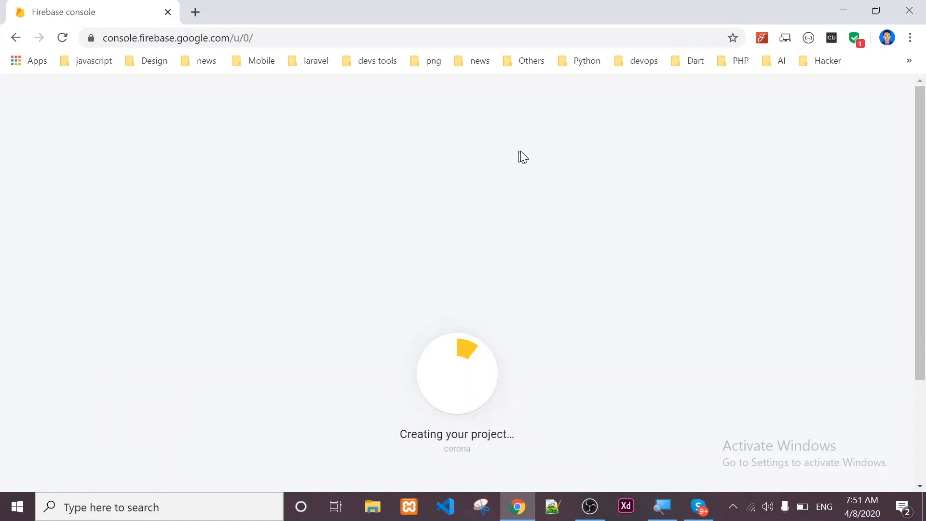
key("ctrl+minus")
key("ctrl+minus")
key("ctrl+minus")
key("ctrl+minus")
key("ctrl+minus")
key("ctrl+minus")
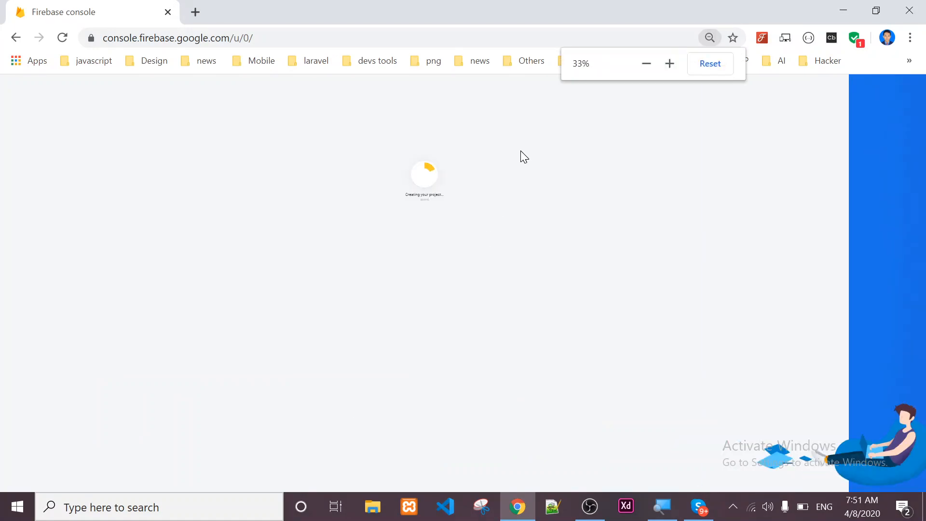
key("ctrl+plus")
key("ctrl+plus")
key("ctrl+plus")
key("ctrl+plus")
key("ctrl+plus")
key("ctrl+plus")
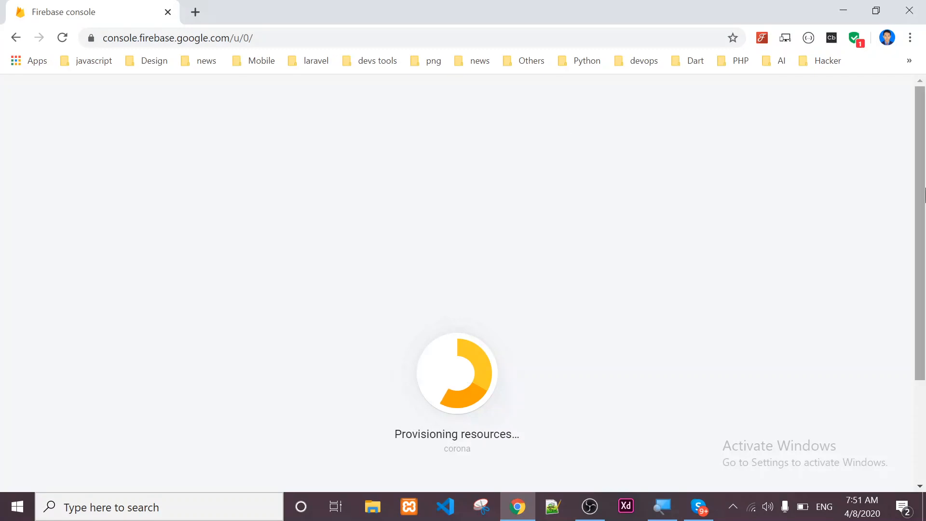
Continue into the new corona project and create a Cloud Firestore database in production mode at location nam5 (us-central)
left_click_drag(919, 219, 924, 324)
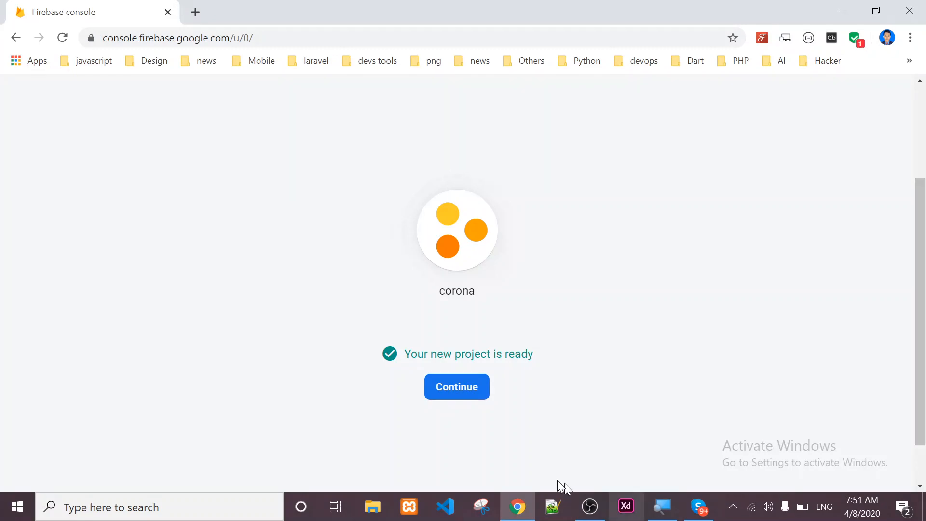
left_click(444, 384)
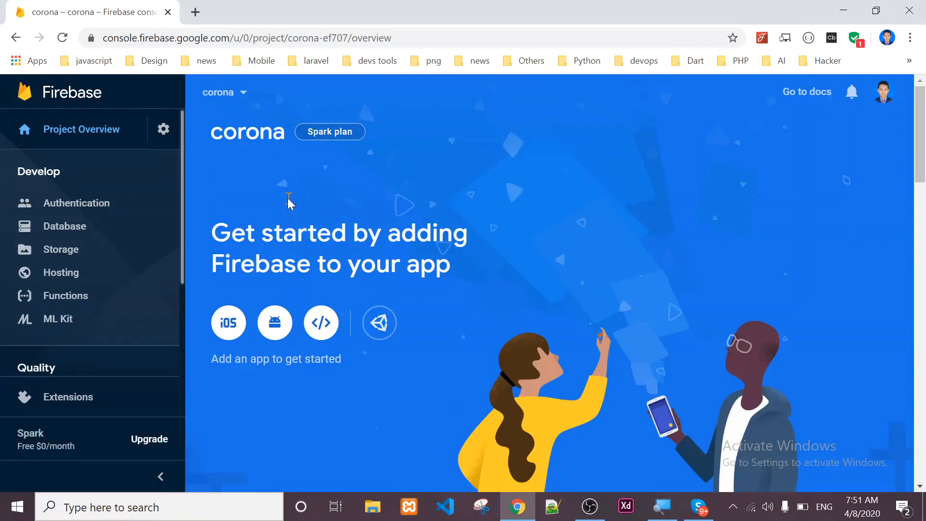
left_click(55, 232)
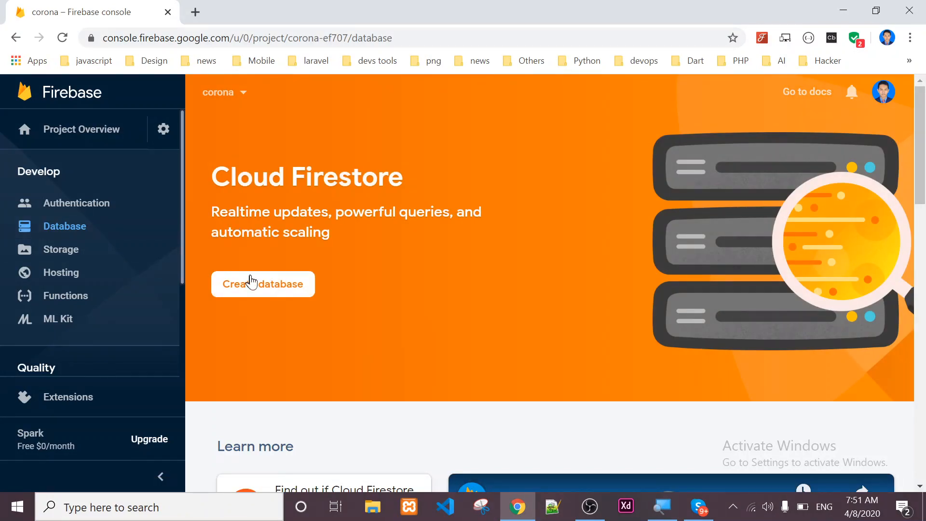
left_click(252, 289)
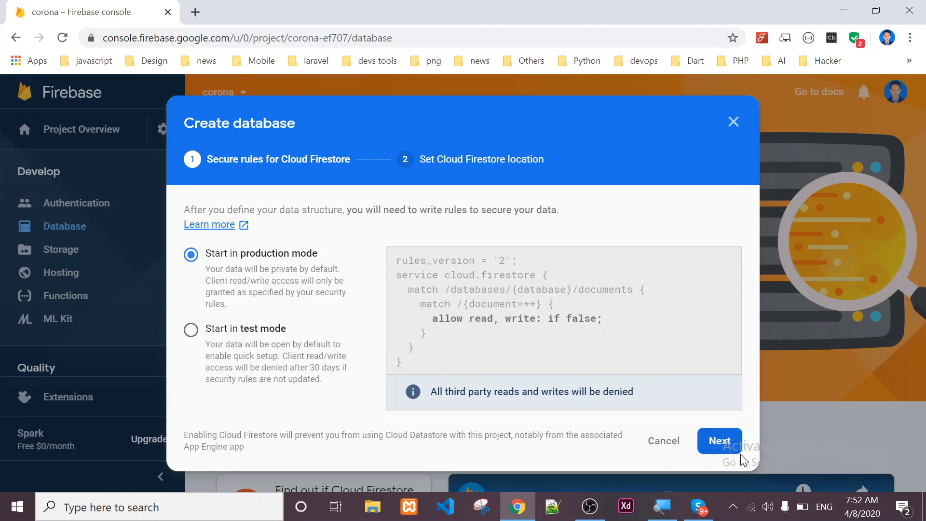
left_click(727, 450)
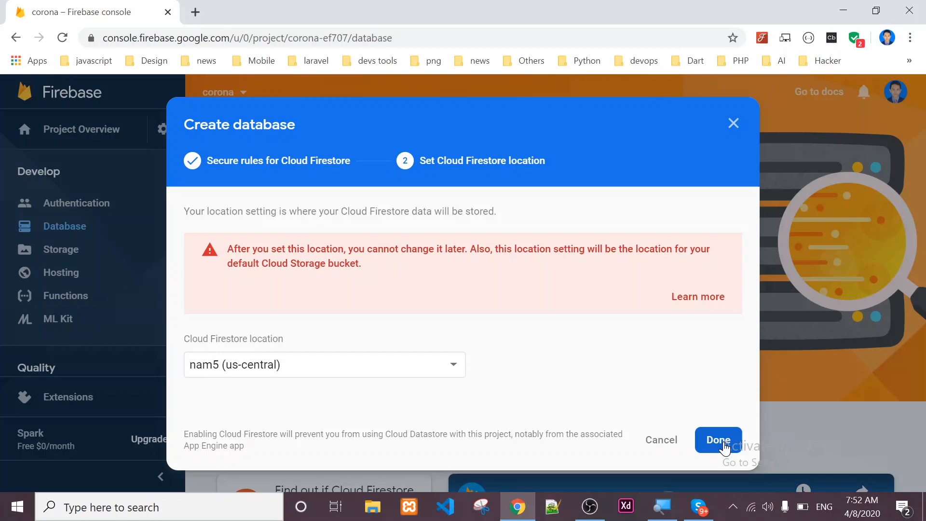
left_click(718, 439)
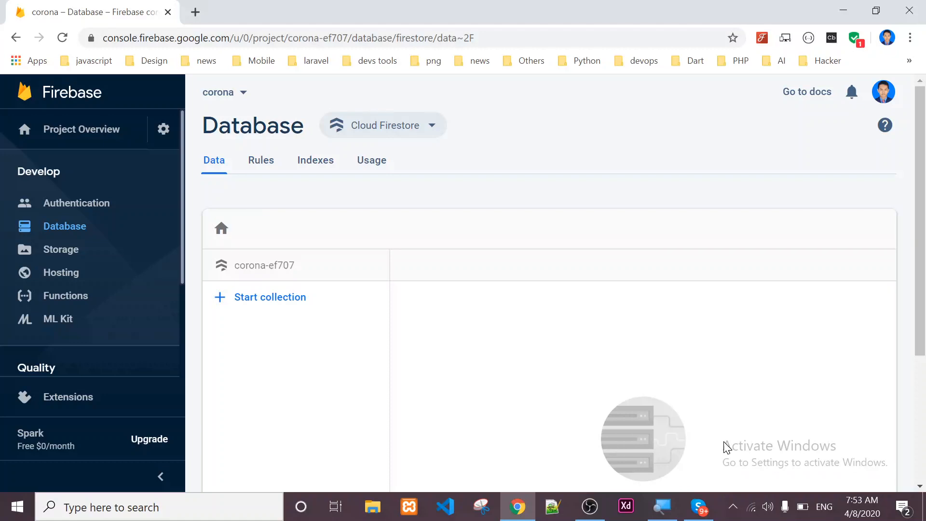
Start a new collection with the ID doctor and proceed to its first document
left_click(280, 305)
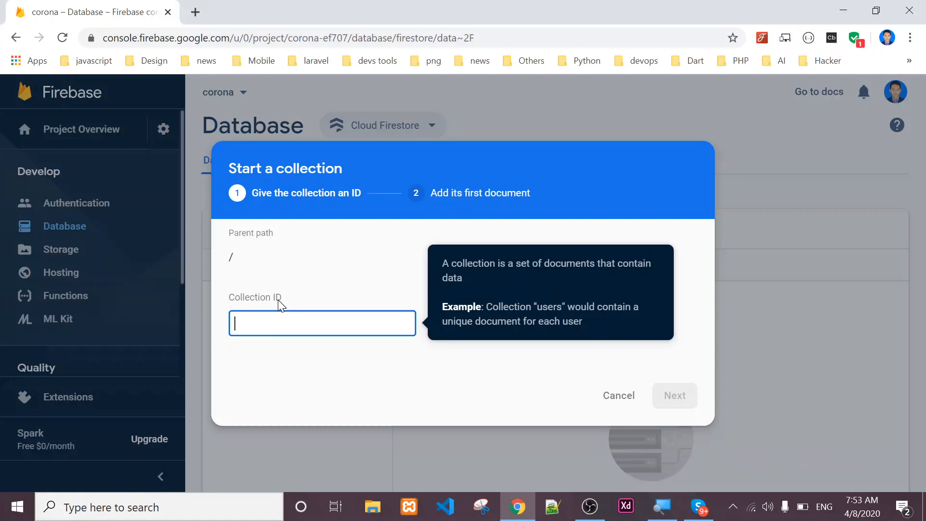
type("doctor")
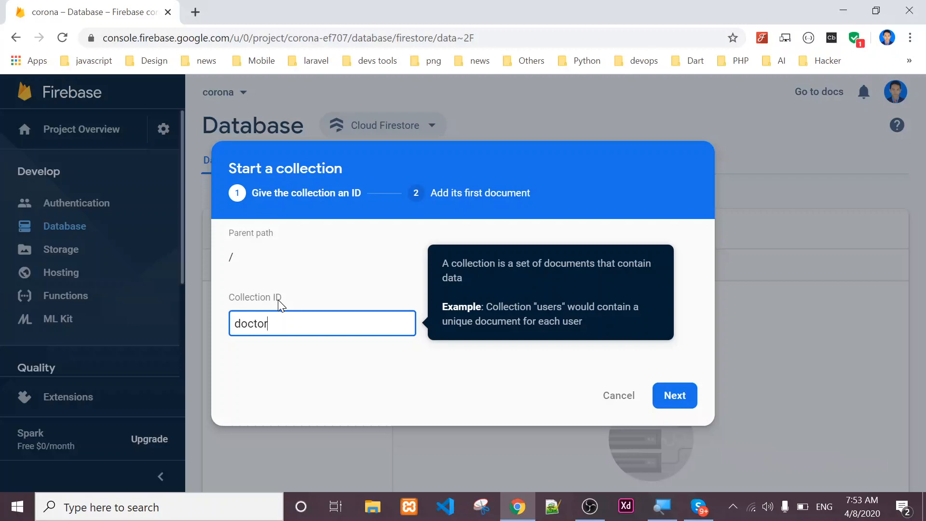
left_click(657, 398)
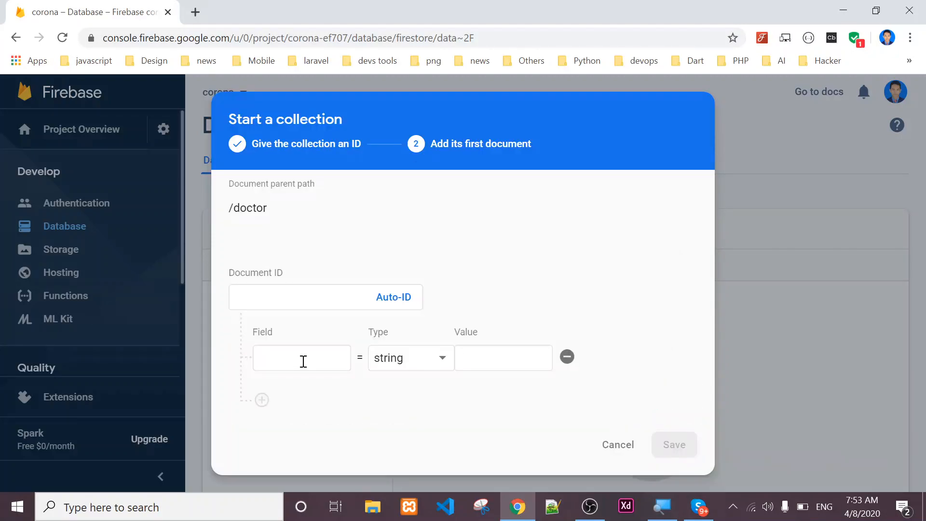
Define the document's first field as name with type string and enter the doctor's name as its value
left_click(301, 357)
type("name")
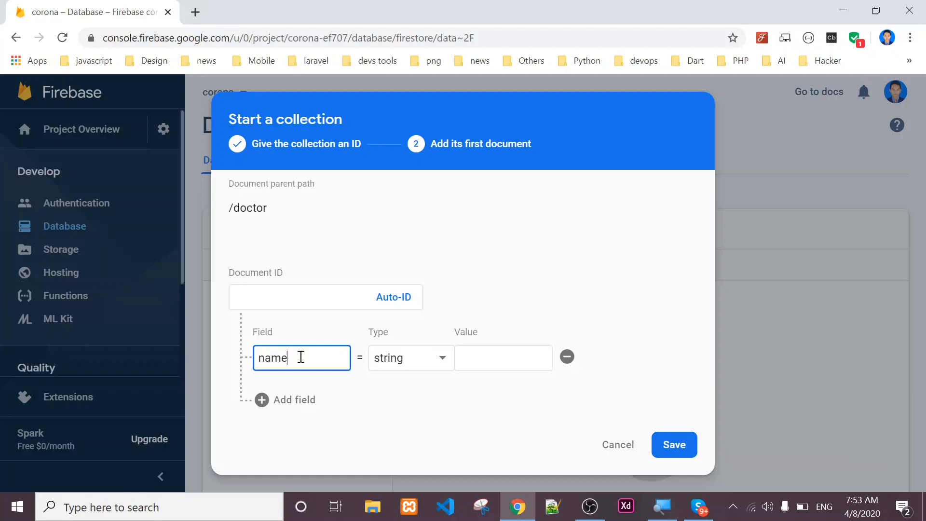
key("Tab")
key("Tab")
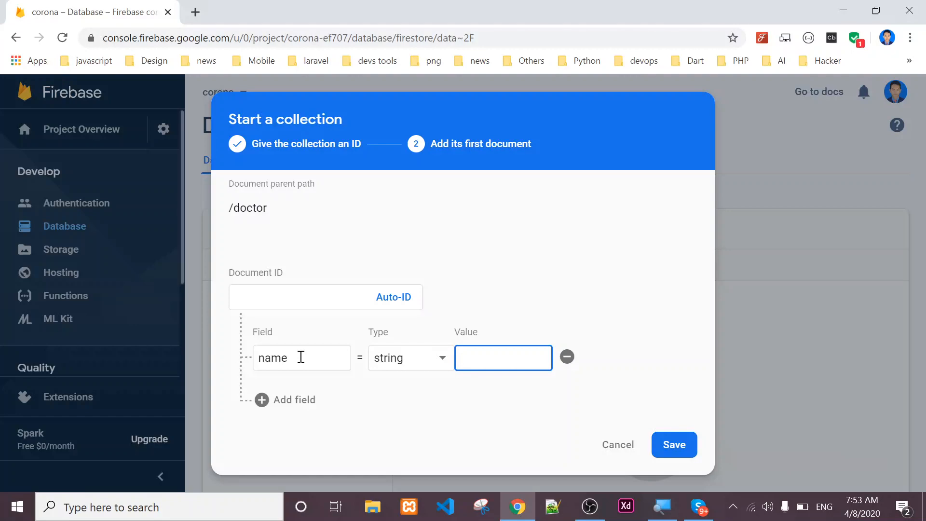
type("Floy")
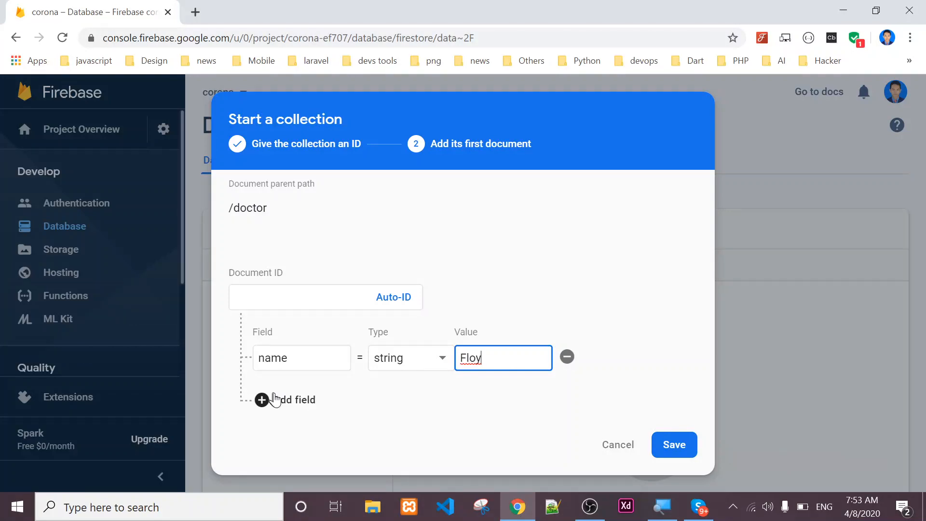
Add a second field called age with type number and value 60
left_click(275, 399)
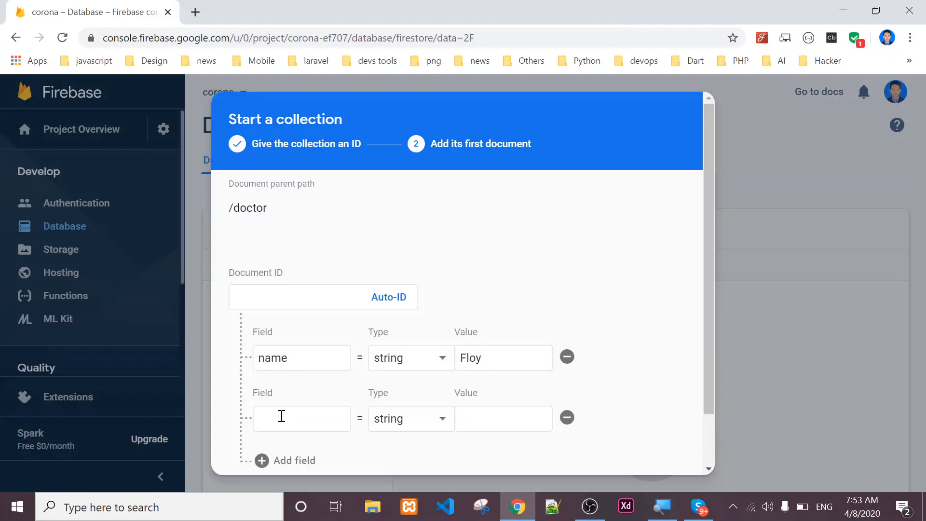
left_click(282, 415)
type("age")
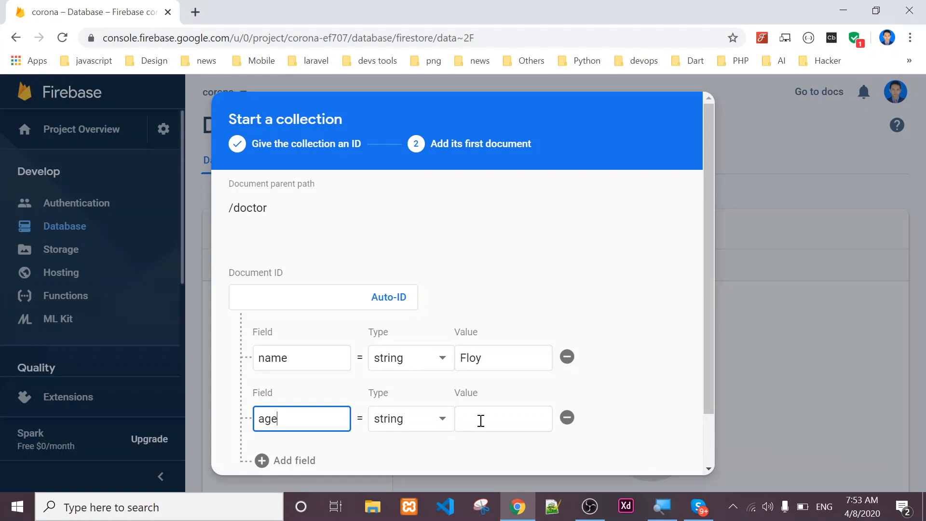
left_click(440, 419)
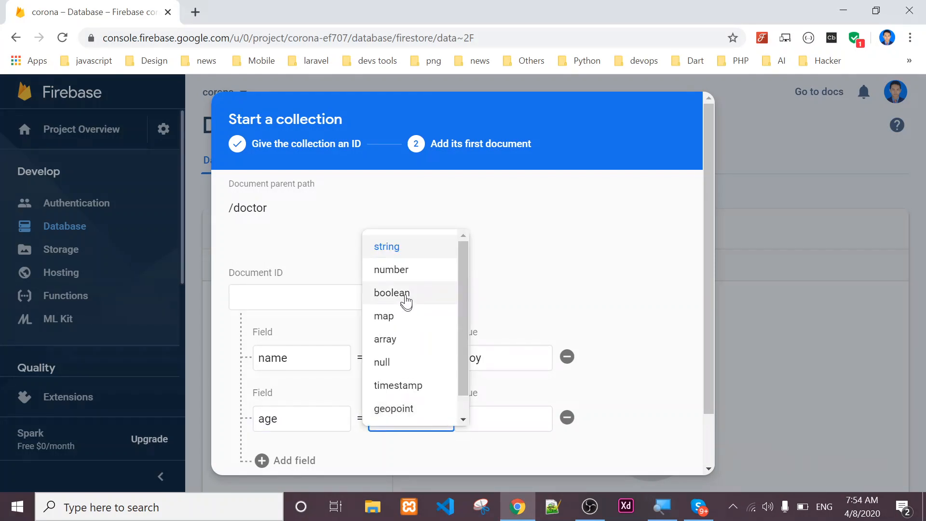
left_click(400, 269)
left_click(474, 416)
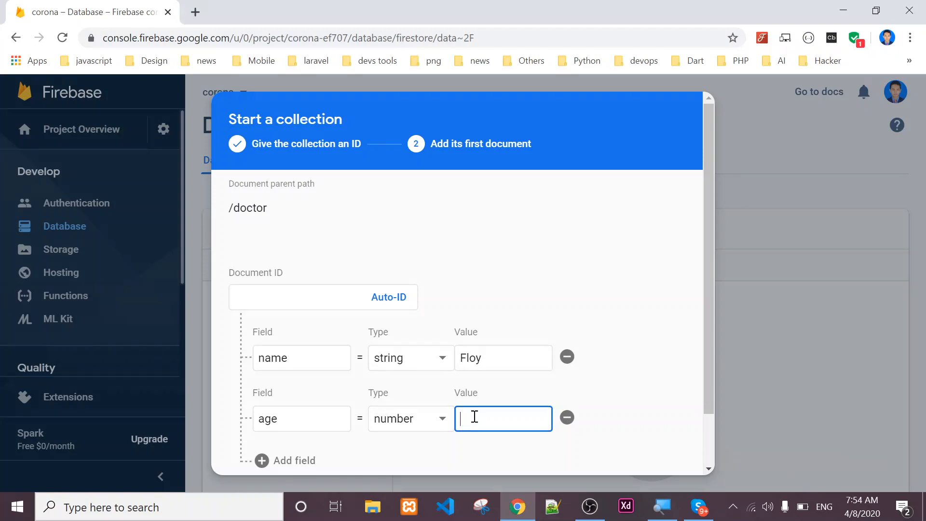
type("60")
Add an empty third field row to the doctor collection's first document
left_click_drag(705, 341, 707, 410)
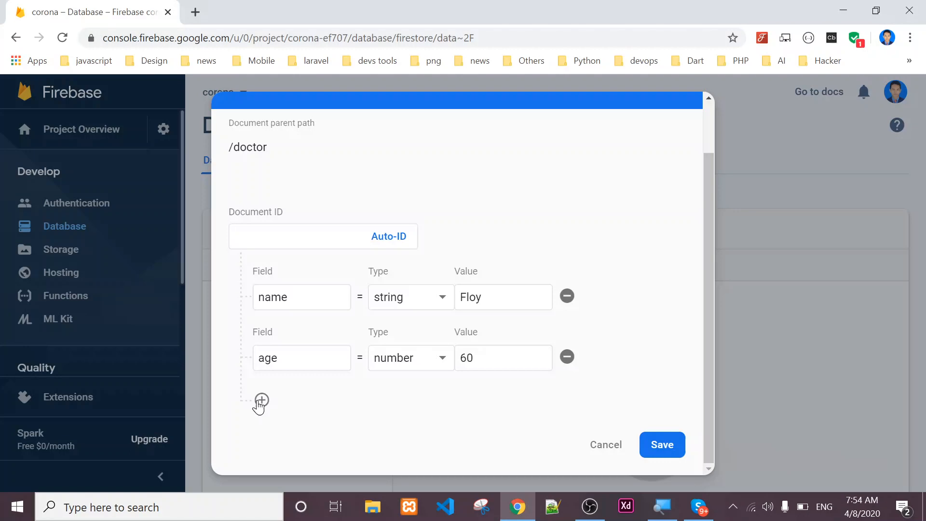
left_click(260, 400)
left_click(269, 414)
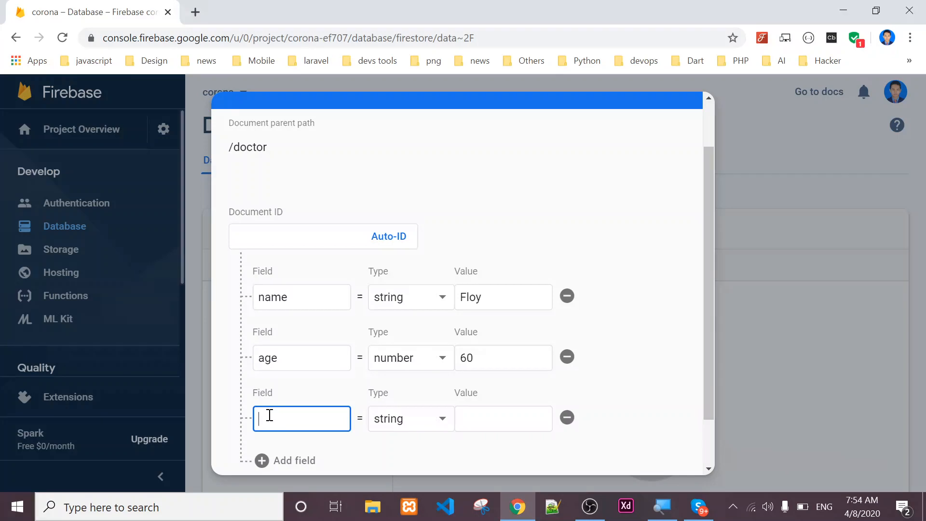
type("us")
key("BackSpace")
key("BackSpace")
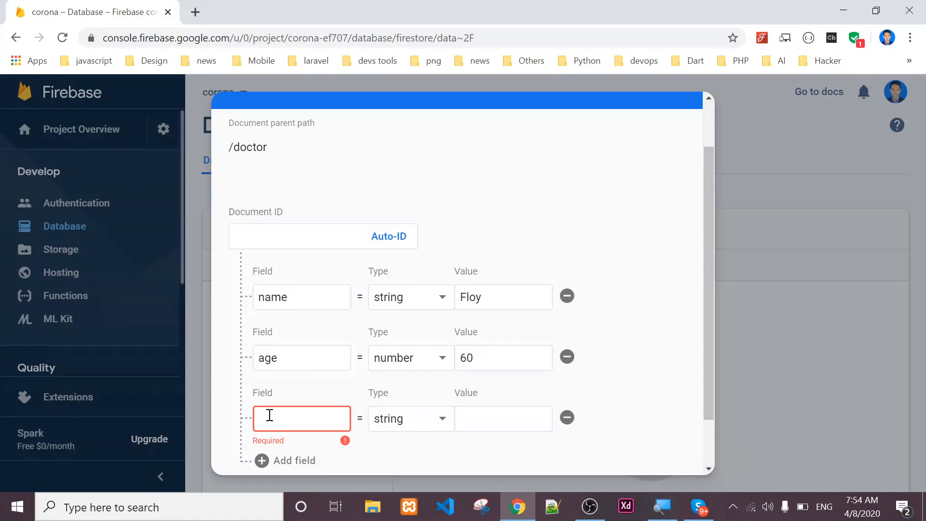
type("from")
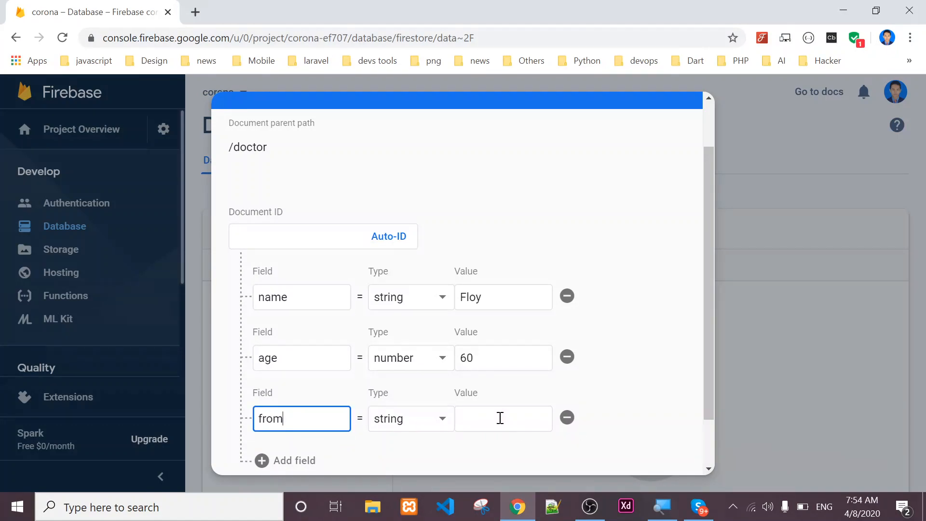
key("BackSpace")
key("BackSpace")
key("BackSpace")
key("BackSpace")
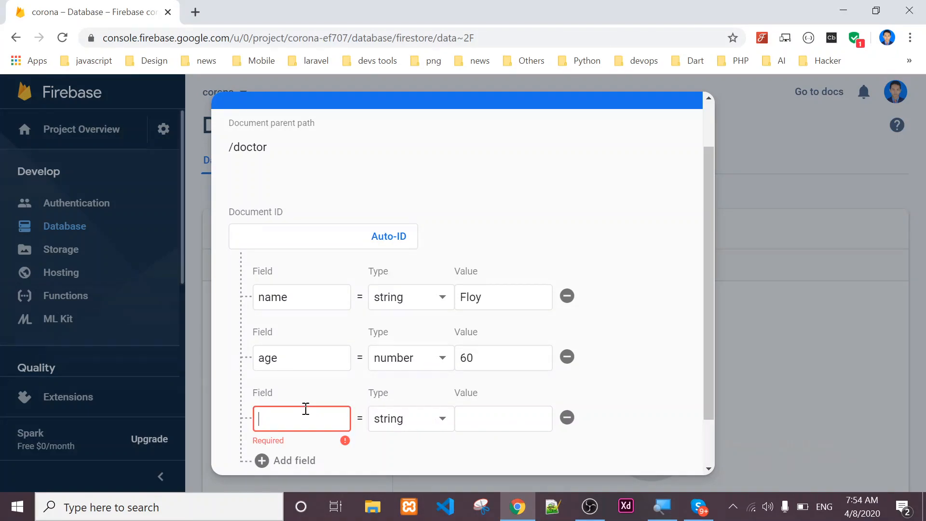
Name the third field country, keep type string, and set its value to USA
type("country")
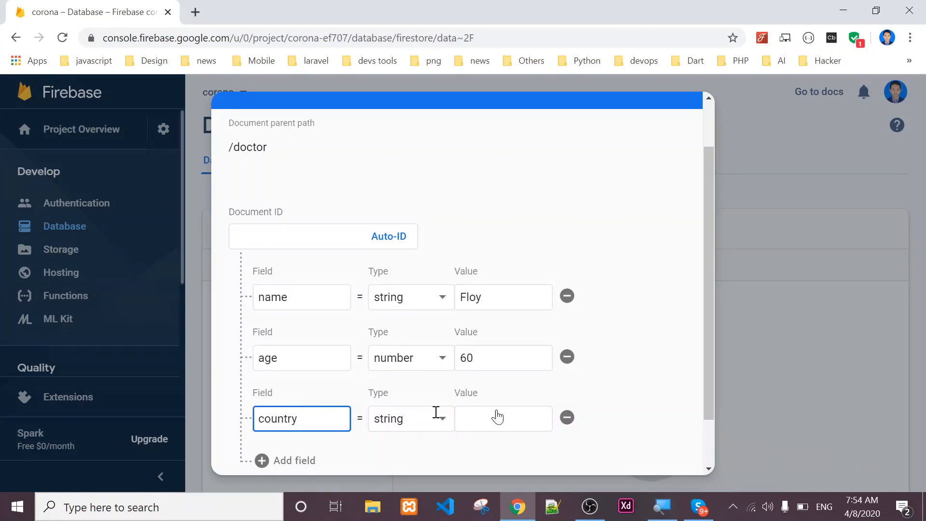
left_click(528, 421)
type("USA")
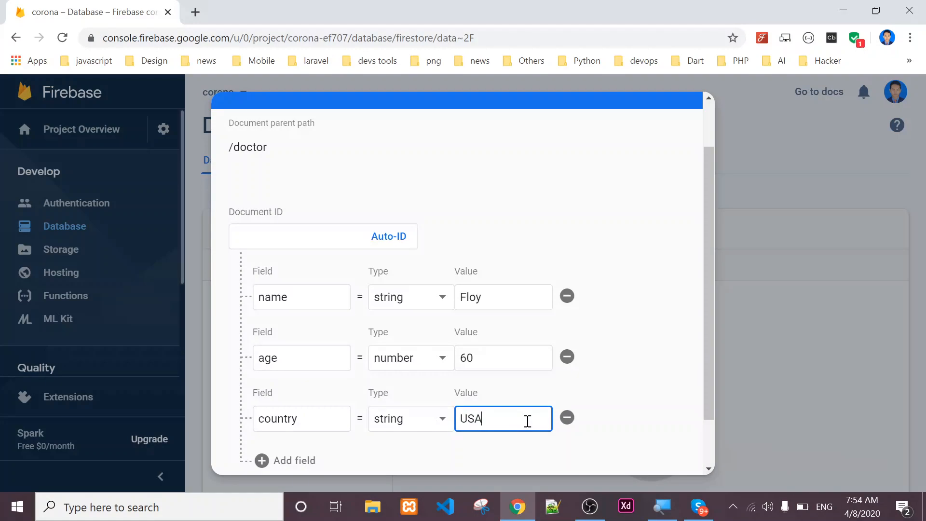
Add a fourth string field called status with value married and save the document with an automatic ID
left_click(294, 461)
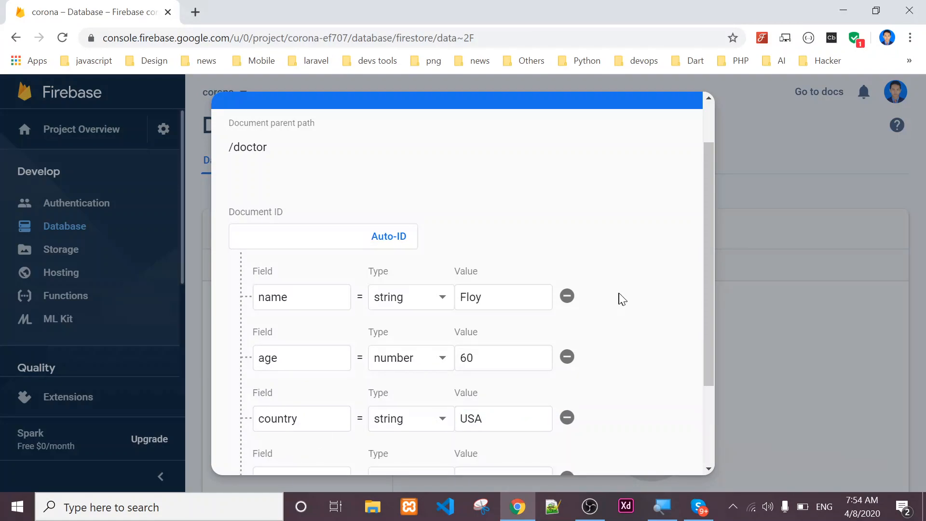
left_click_drag(708, 299, 694, 393)
left_click(294, 355)
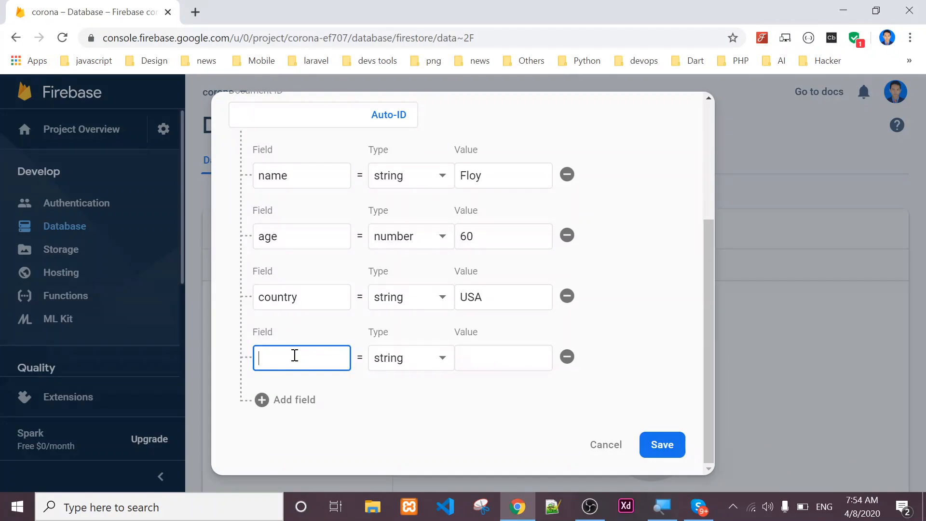
type("status")
left_click(474, 363)
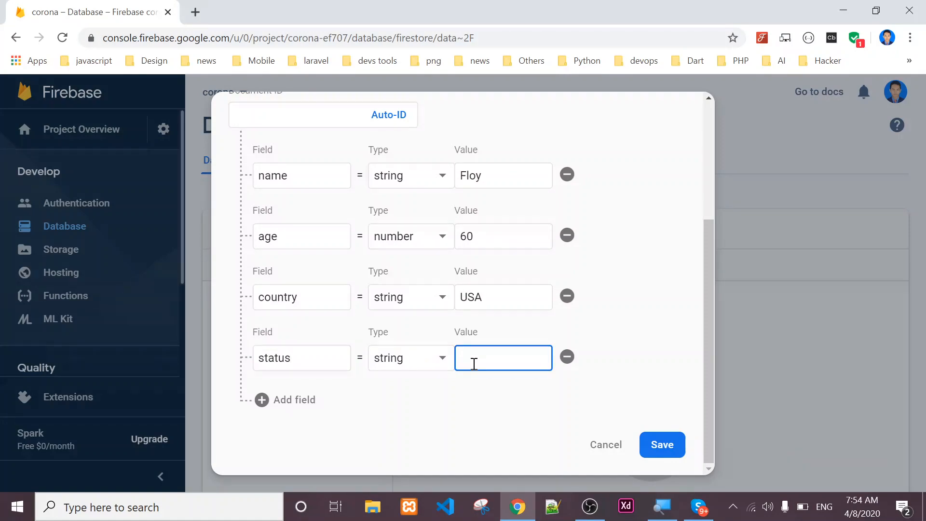
type("married")
left_click(658, 442)
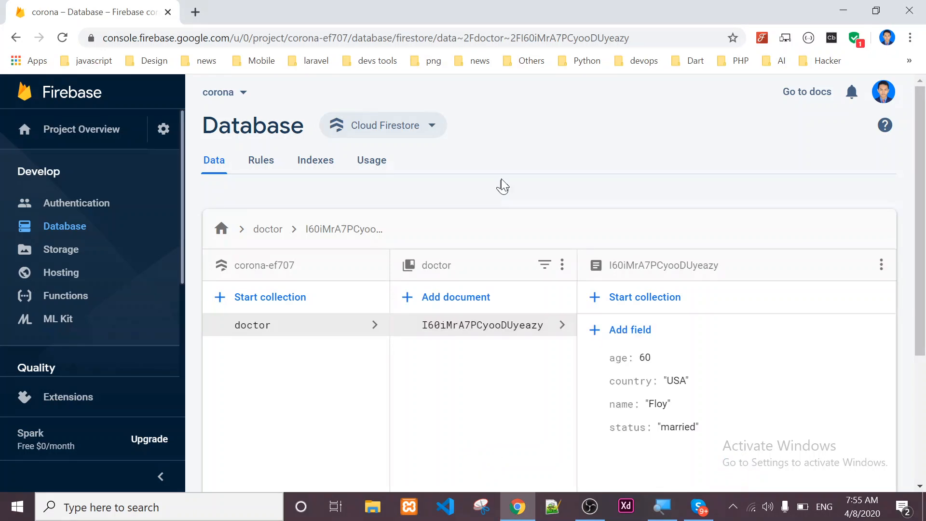
Start a second document in the doctor collection with a string field called name containing the doctor's name
left_click(451, 296)
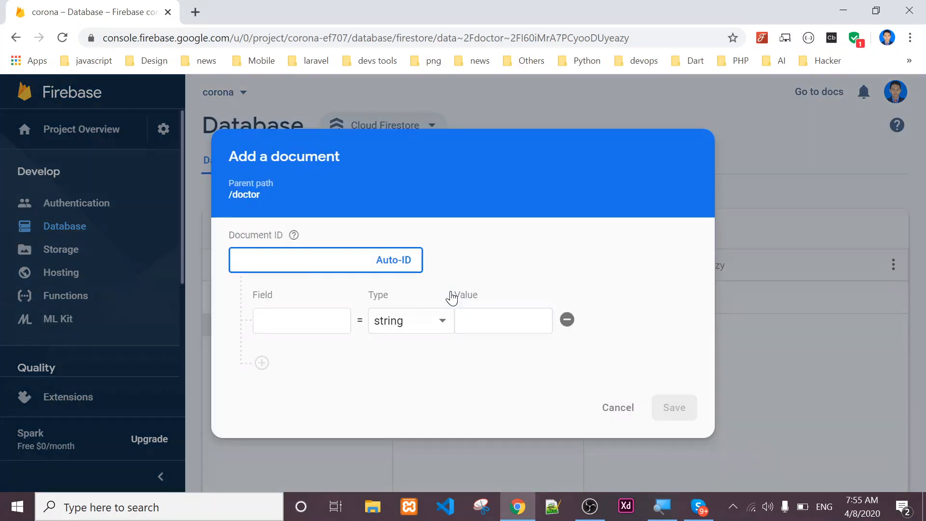
left_click(321, 317)
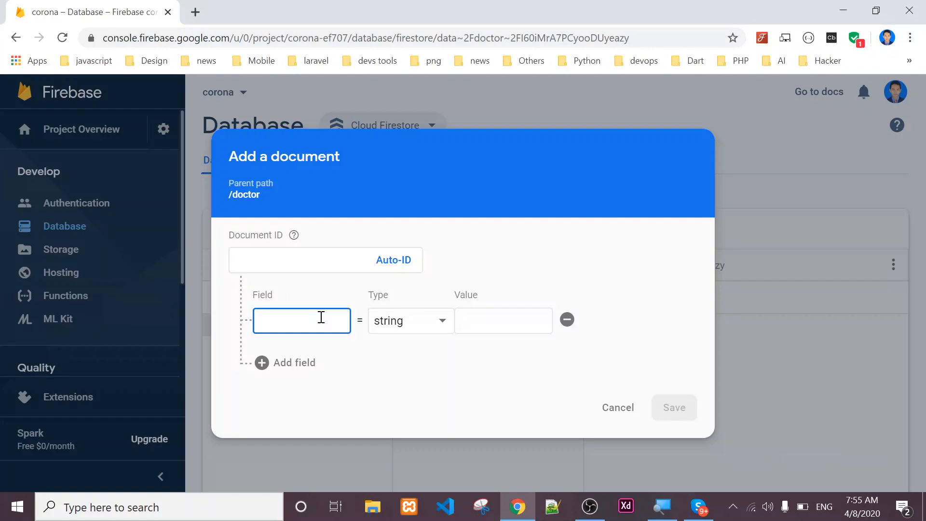
type("name")
key("Tab")
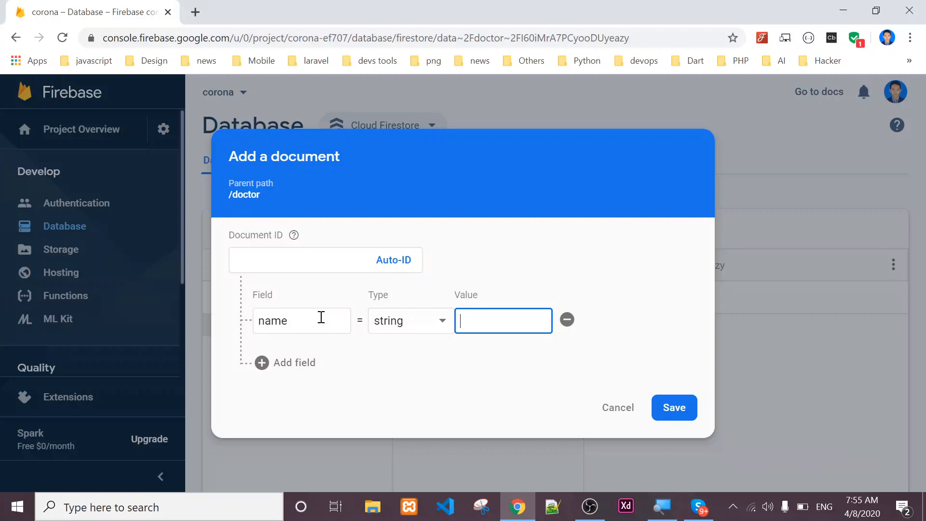
type("D")
key("BackSpace")
type("Anita")
Add an age field of type number with value 30 to the second document
left_click(265, 362)
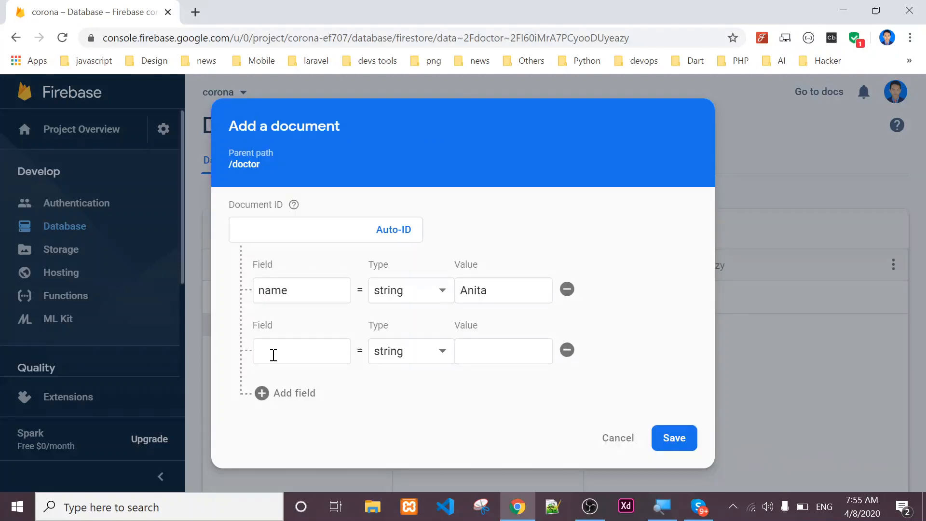
left_click(273, 354)
type("age")
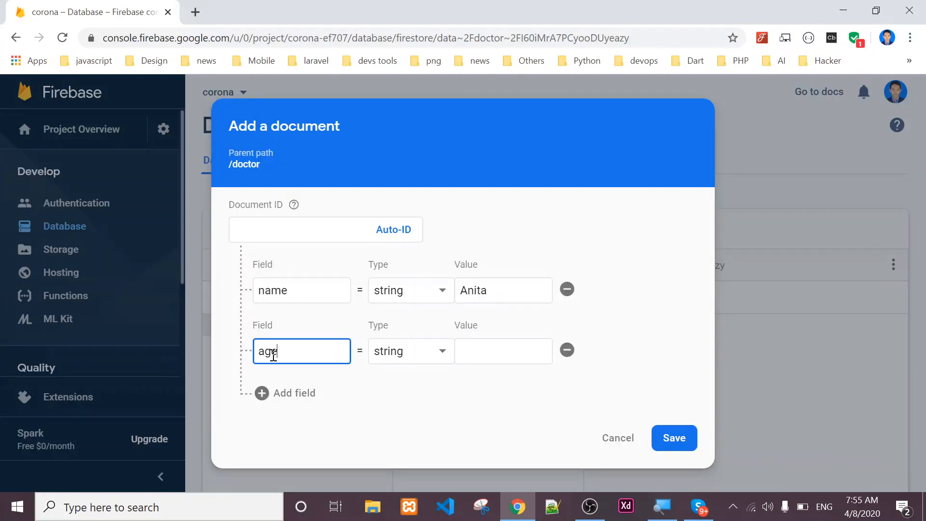
left_click(389, 352)
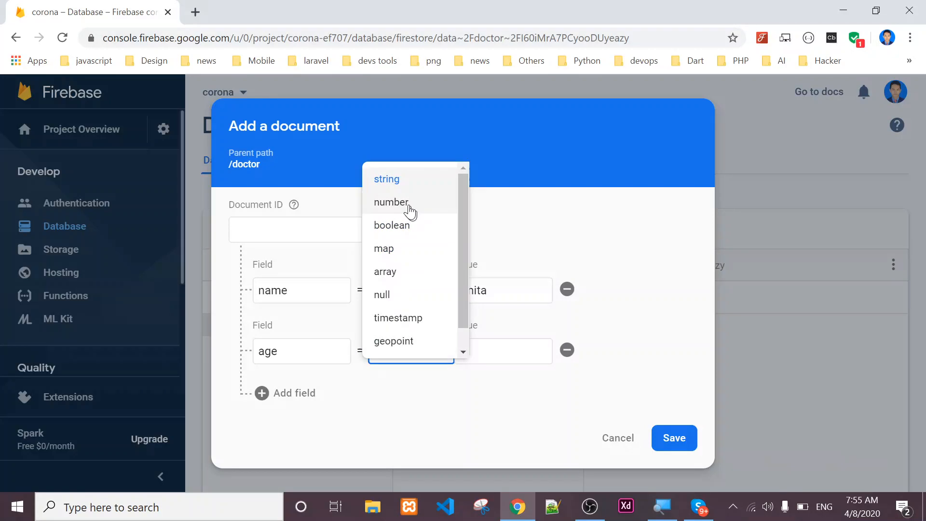
left_click(407, 205)
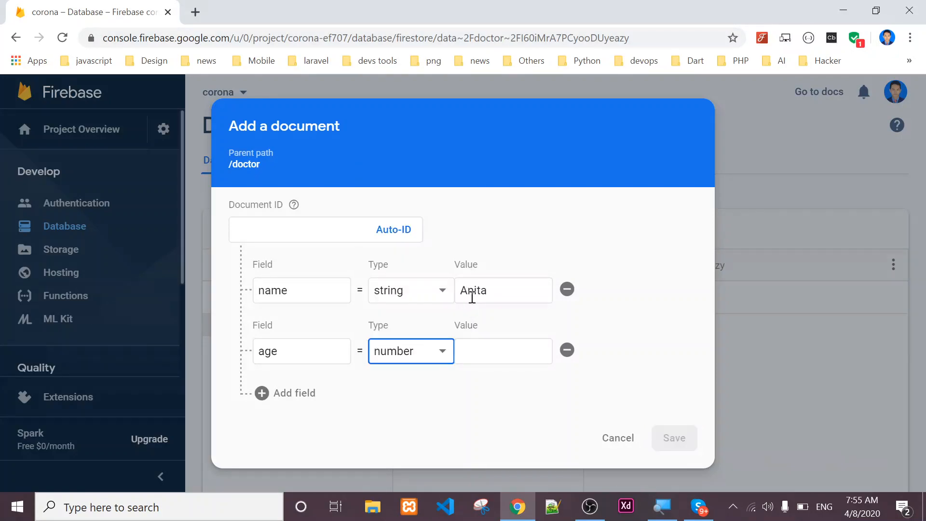
left_click(478, 349)
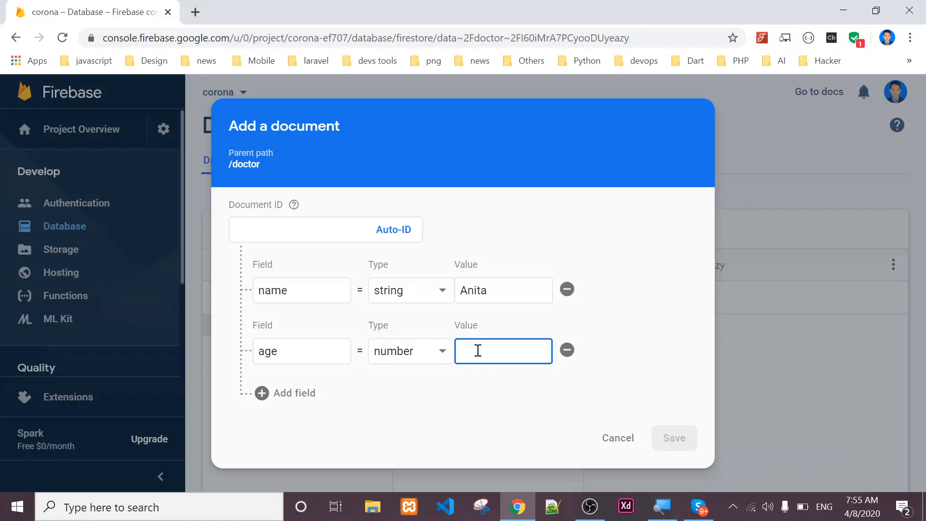
type("3")
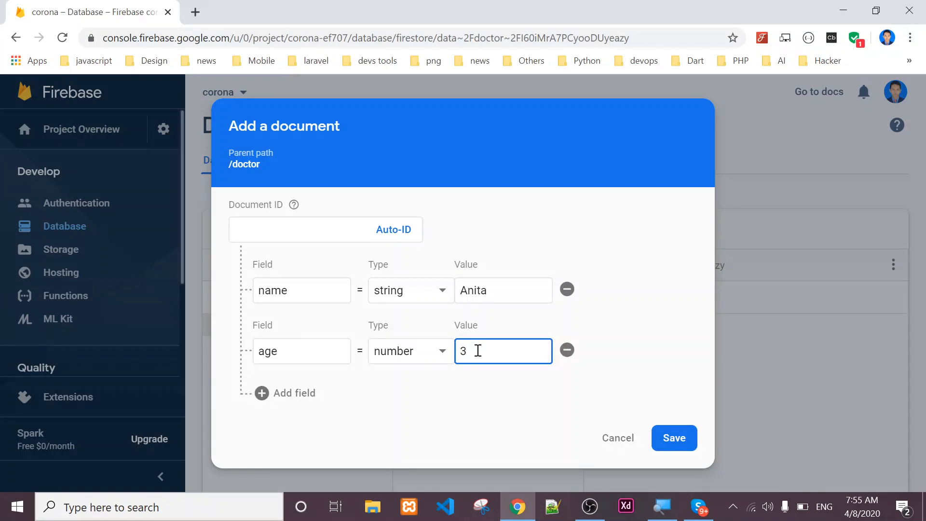
type("0")
Add a country field of type string with value UK to the second document
left_click(293, 394)
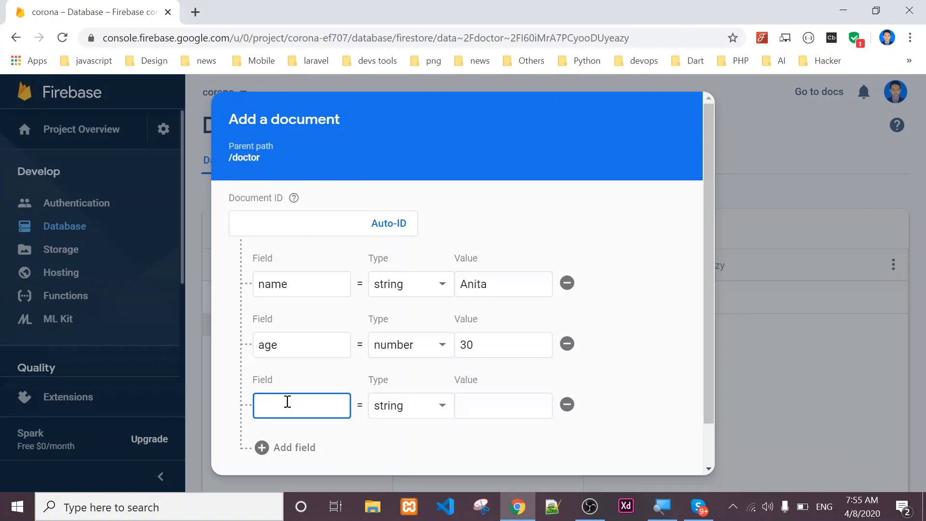
type("country")
key("Tab")
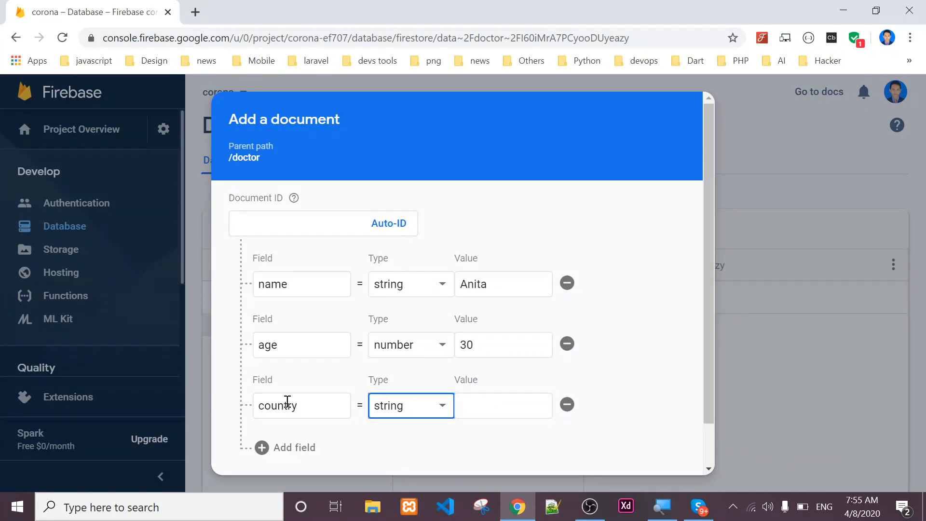
key("Tab")
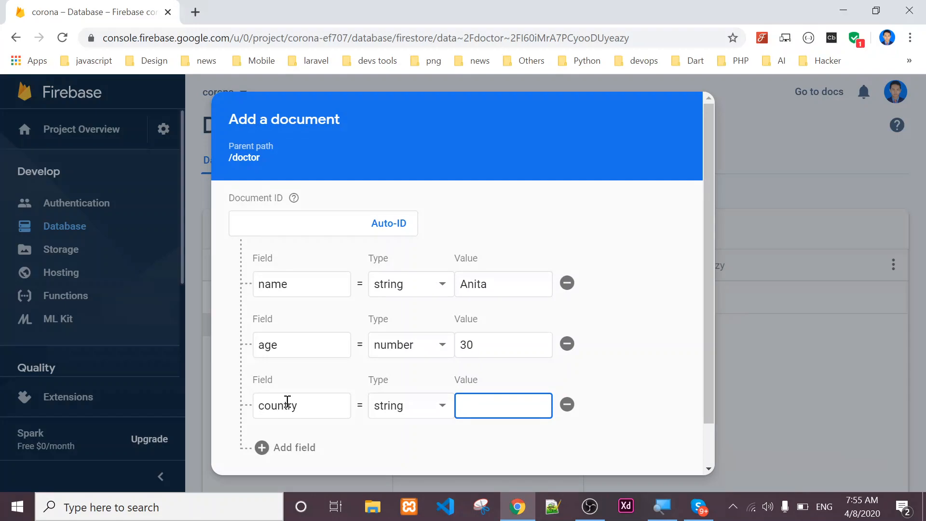
type("UK")
Add a string field called status with value single and save the second doctor document
left_click(286, 449)
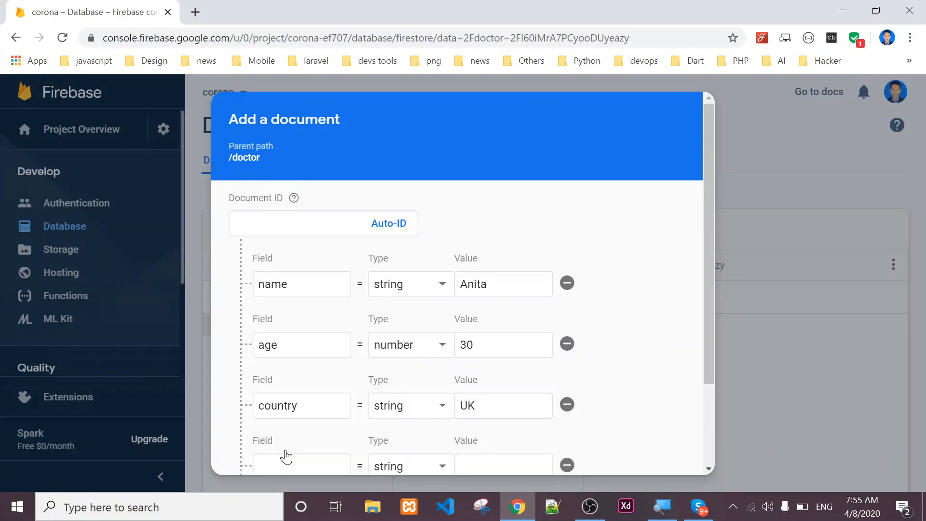
left_click(286, 463)
type("status")
key("Tab")
key("Tab")
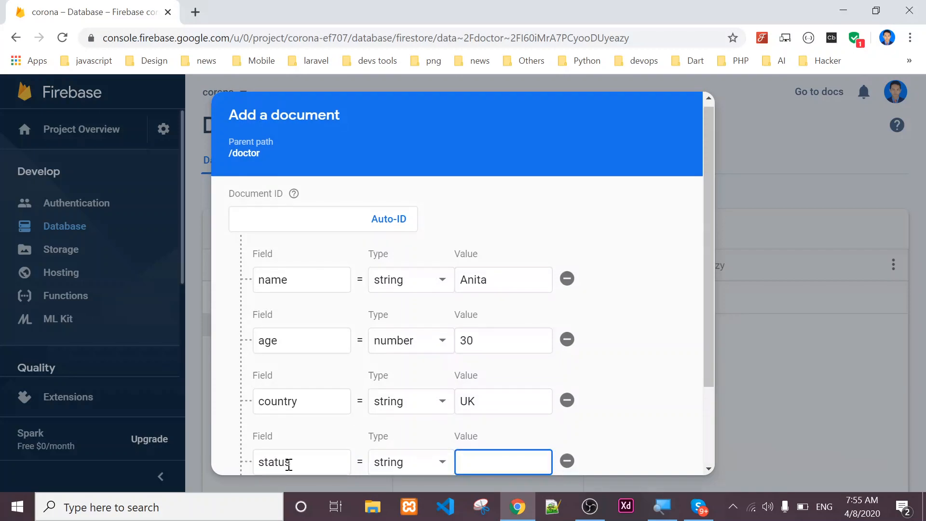
type("single")
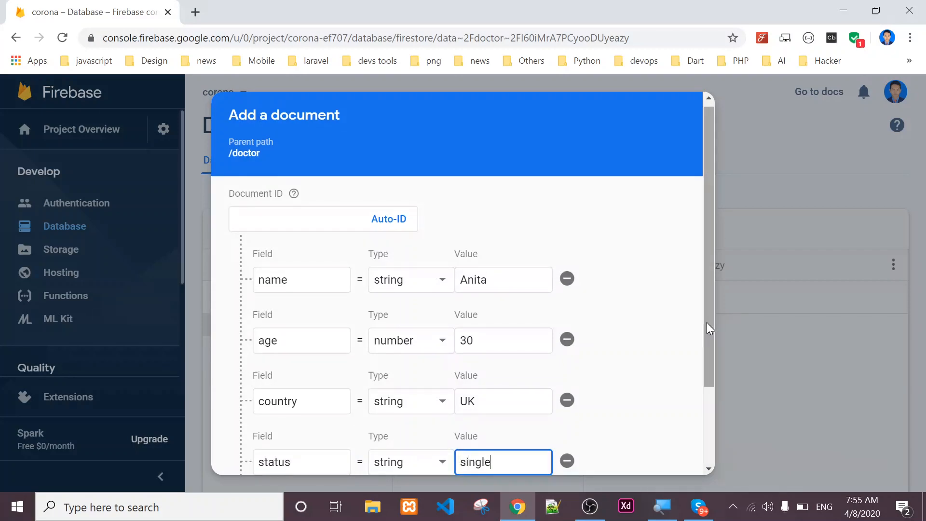
left_click_drag(707, 322, 707, 386)
left_click(661, 461)
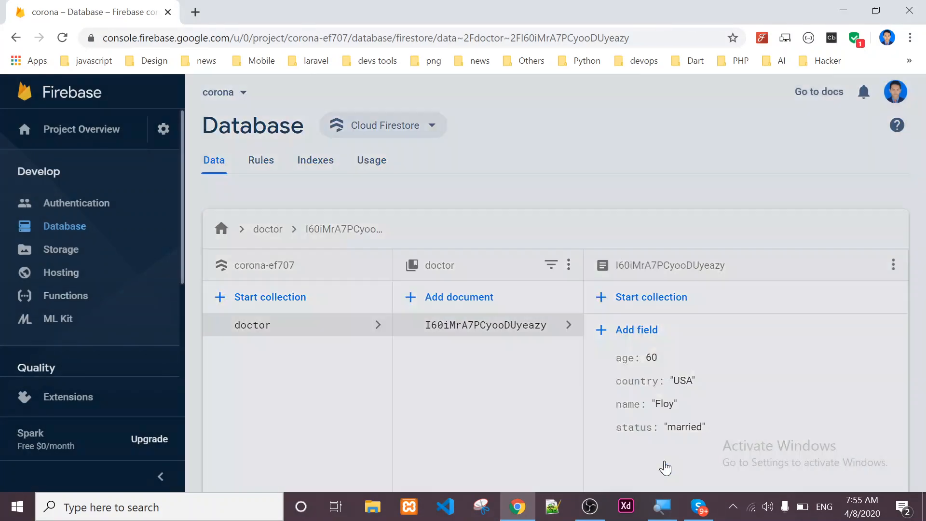
Start a third document in the doctor collection with a string field called name and enter that doctor's name
left_click(445, 298)
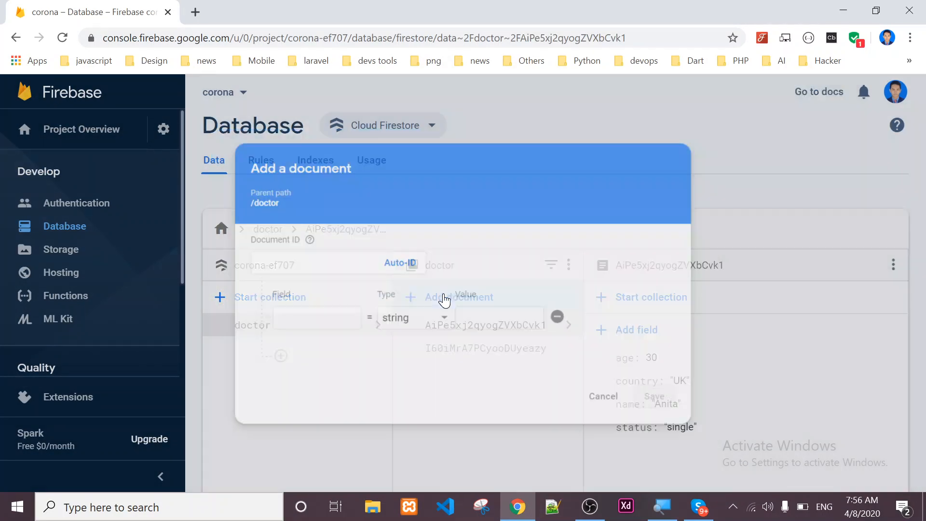
left_click(321, 316)
type("name")
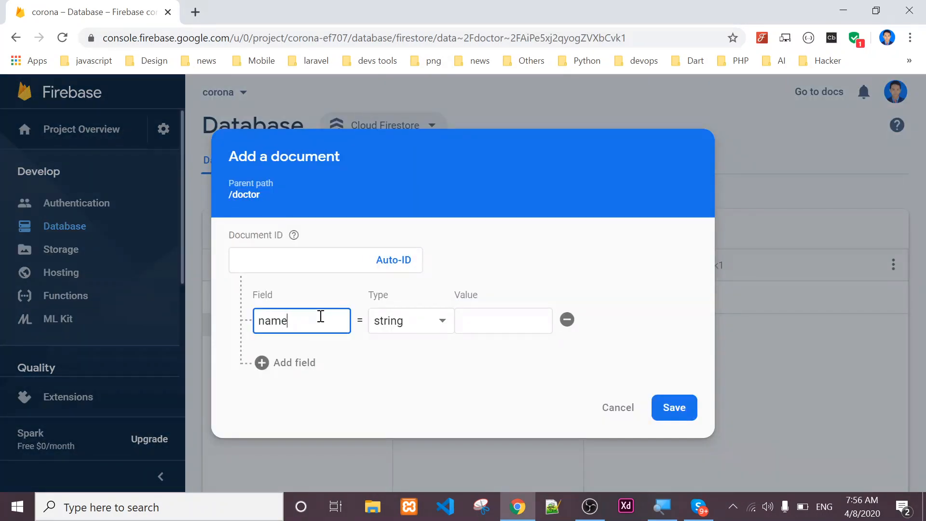
key("Tab")
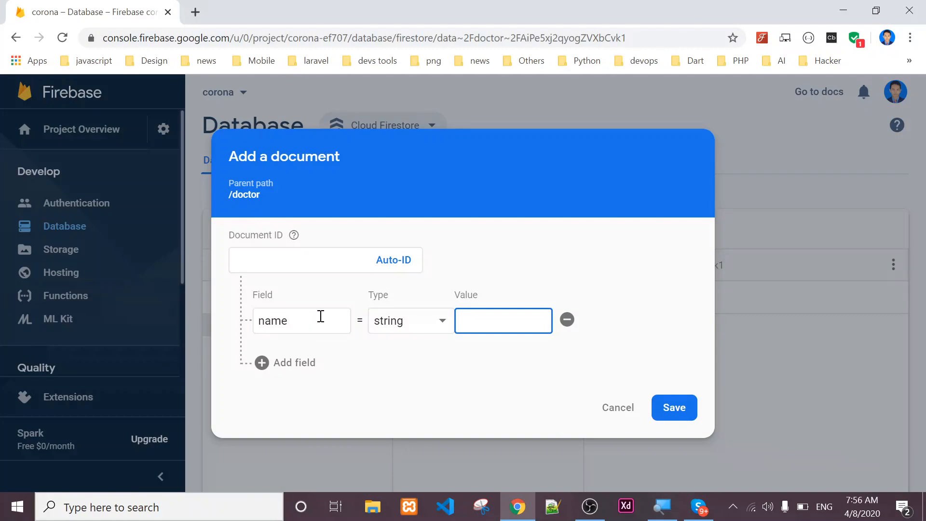
type("Avocadol")
Add an age field of type number with value 40 to the third document
left_click(261, 362)
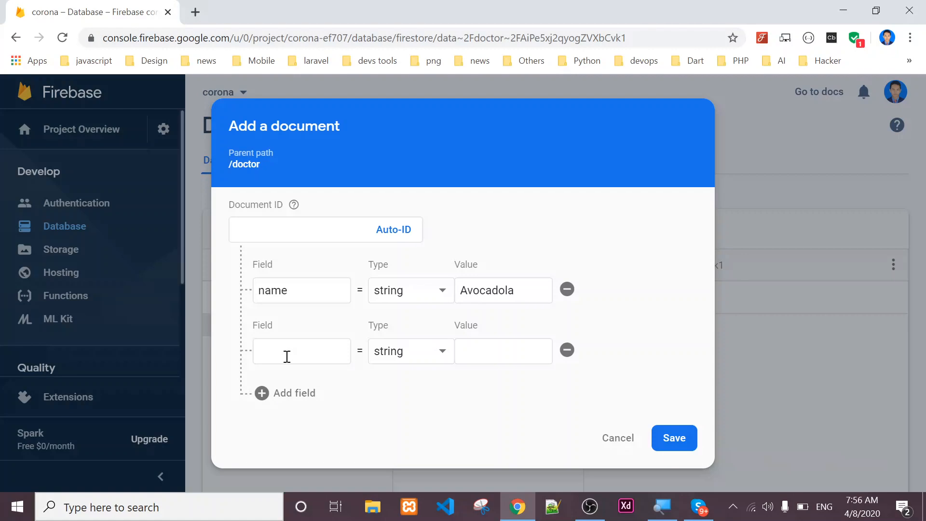
left_click(286, 355)
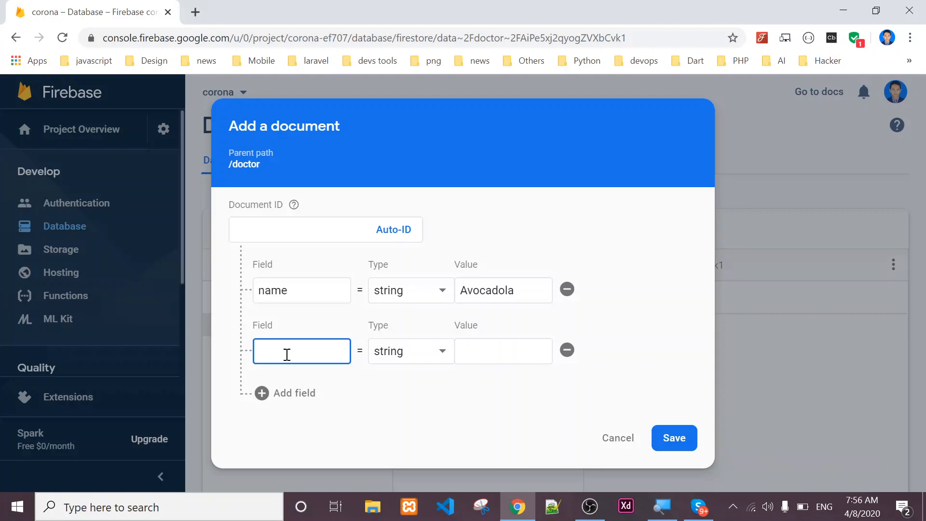
key("Tab")
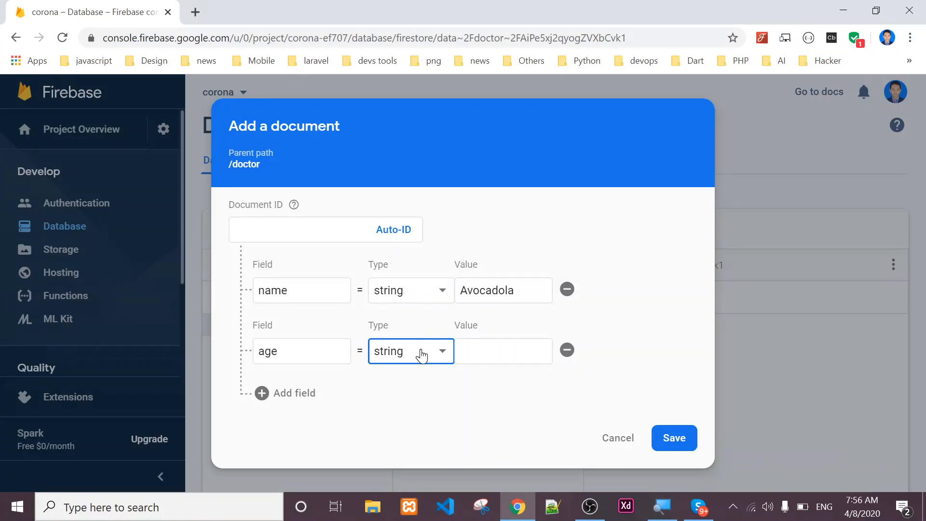
left_click(419, 354)
left_click(411, 206)
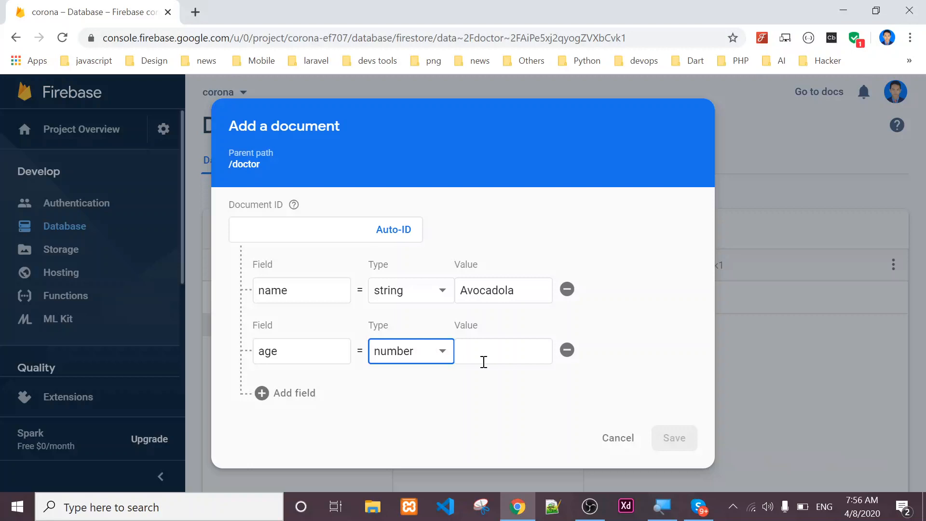
left_click(488, 363)
type("40")
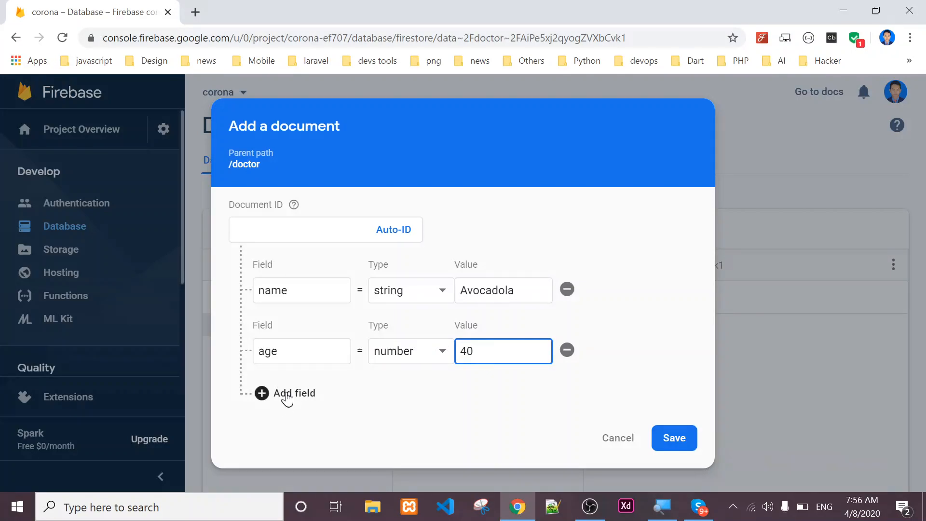
Add a country field of type string with value Germany to the third document
left_click(286, 394)
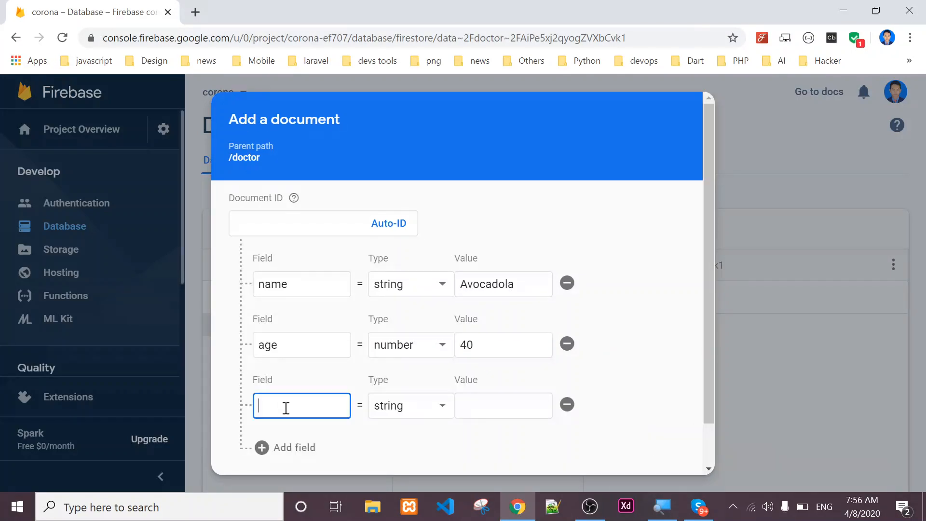
type("country")
key("Tab")
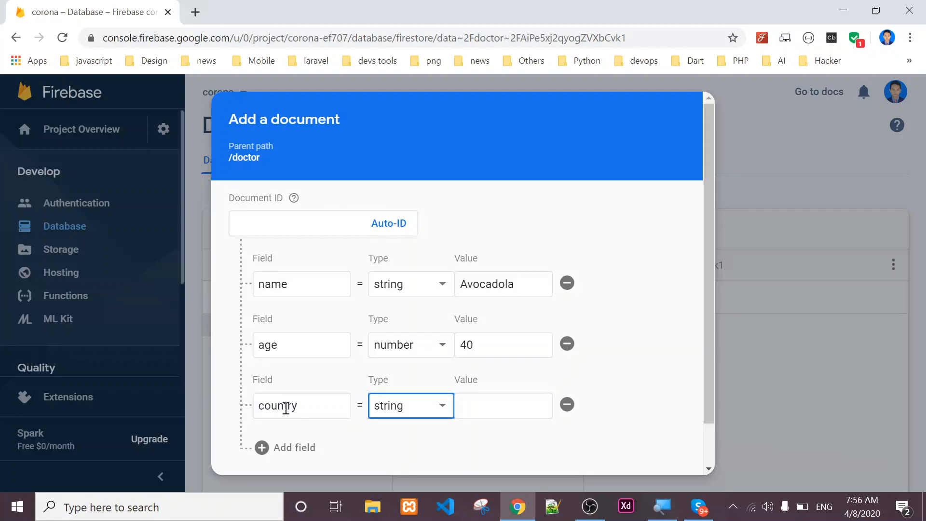
key("Tab")
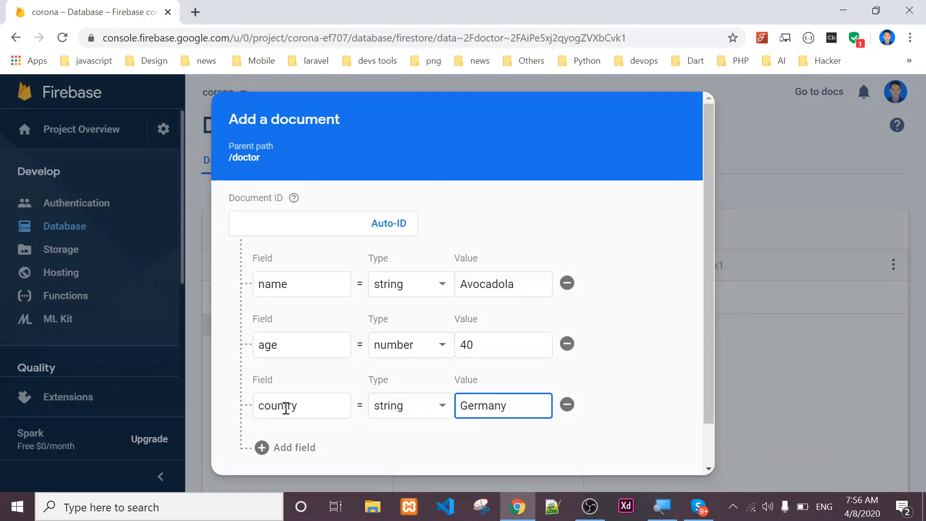
Add a string field called status with value Single and save the third doctor document
left_click(278, 448)
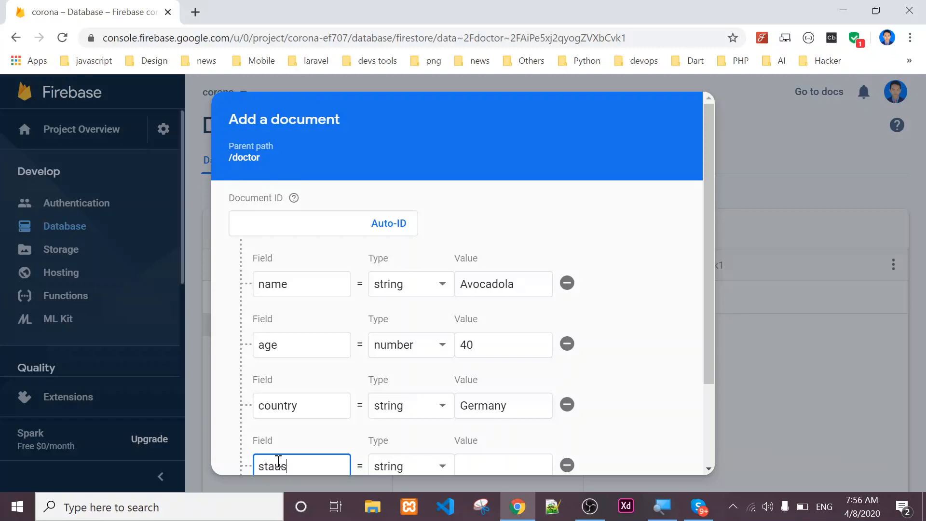
key("Tab")
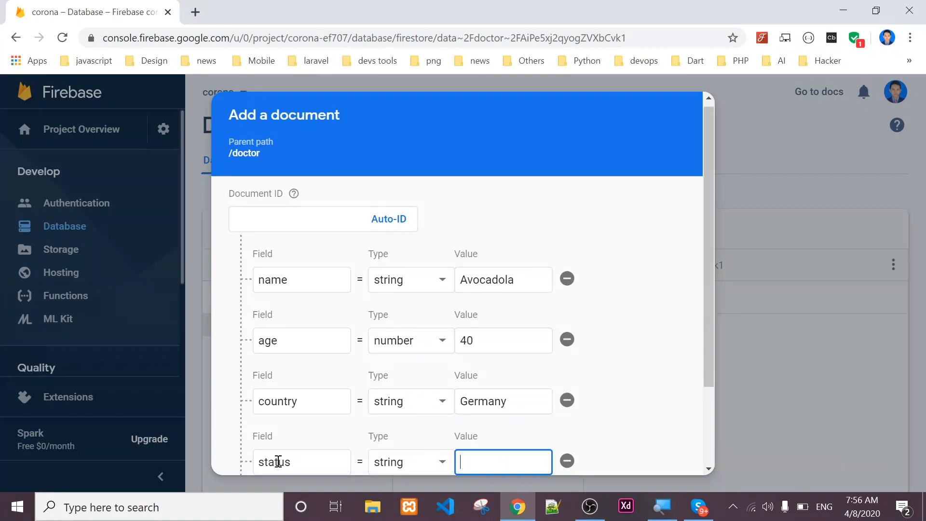
type("S")
key("BackSpace")
left_click_drag(707, 322, 707, 403)
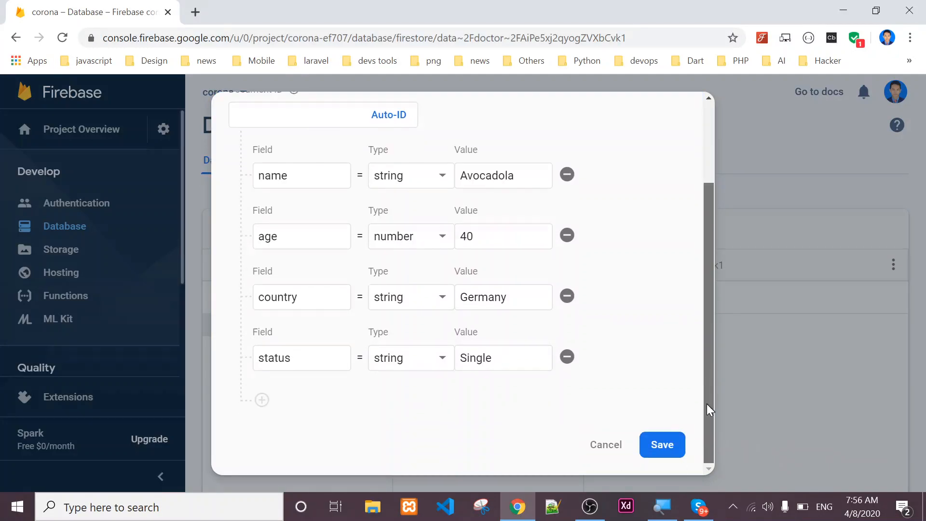
left_click(660, 445)
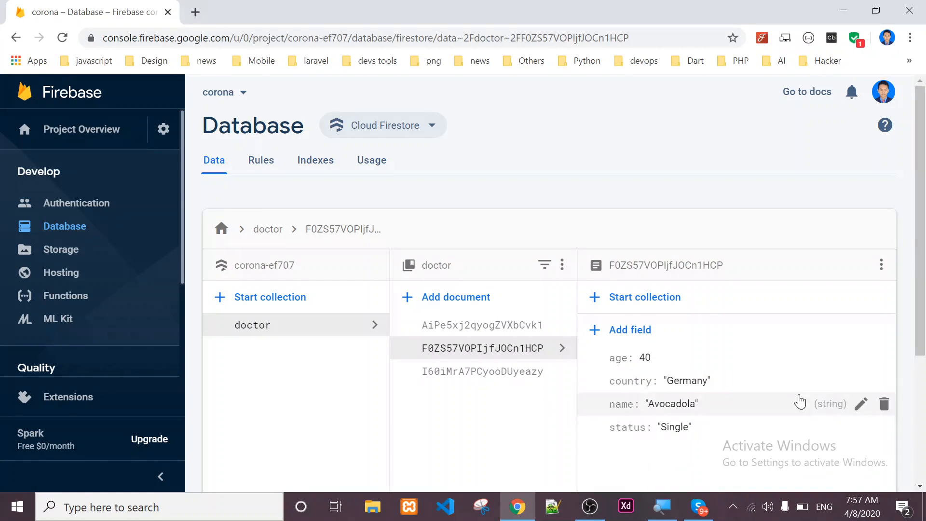
Update the third doctor document's status field to In relationship
left_click(860, 427)
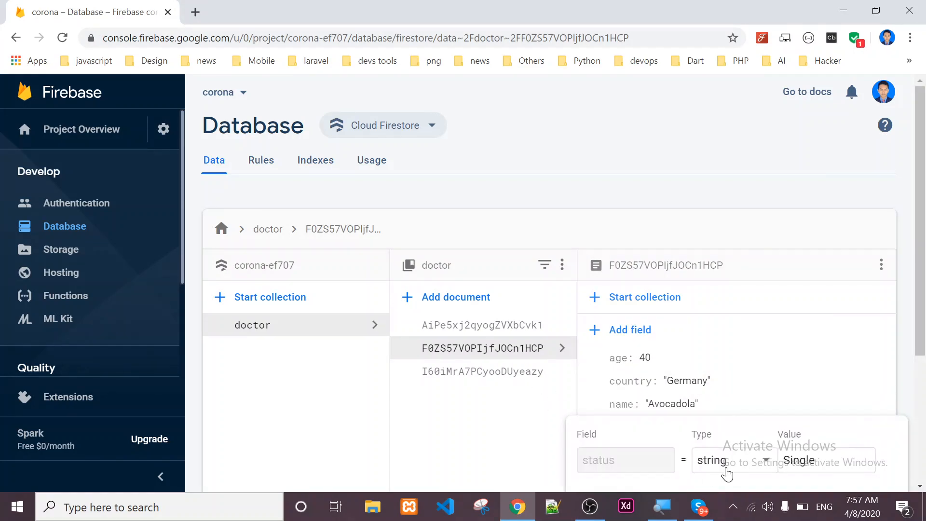
double_click(799, 462)
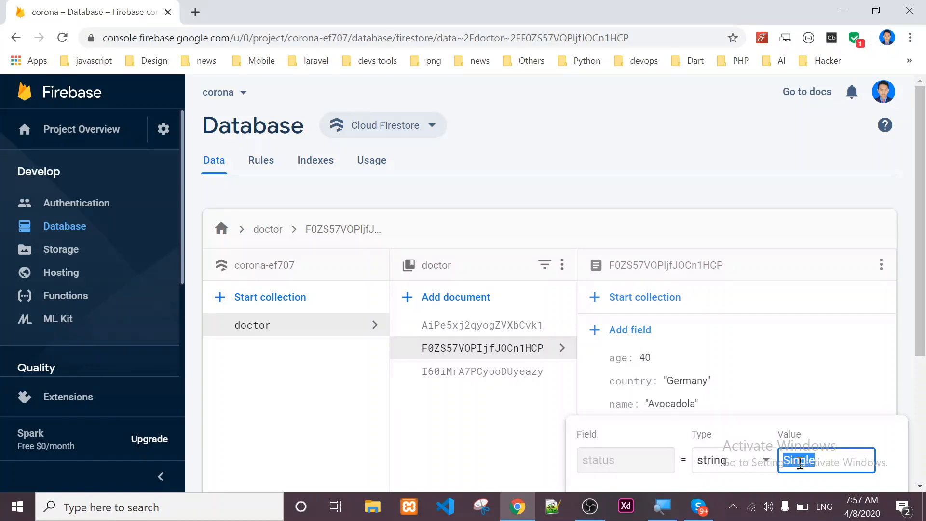
type("In relationship")
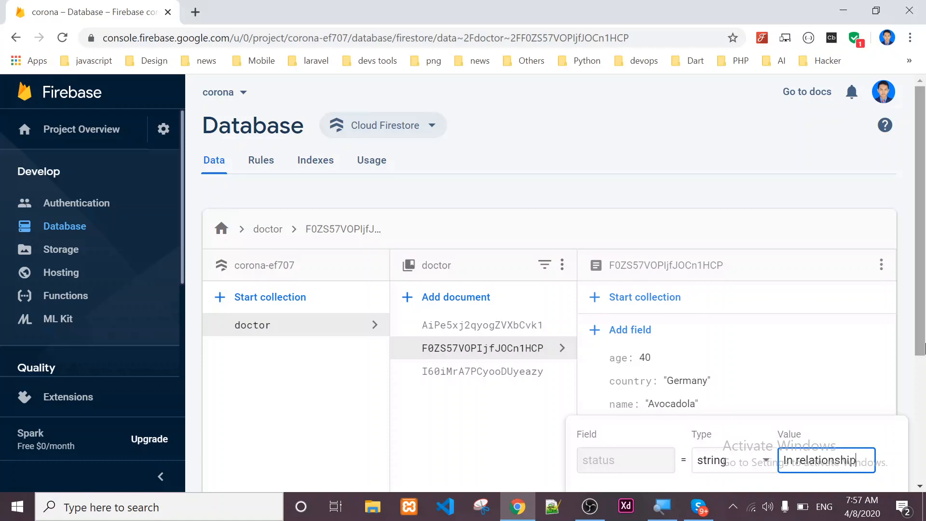
scroll(887, 394, "down", 3)
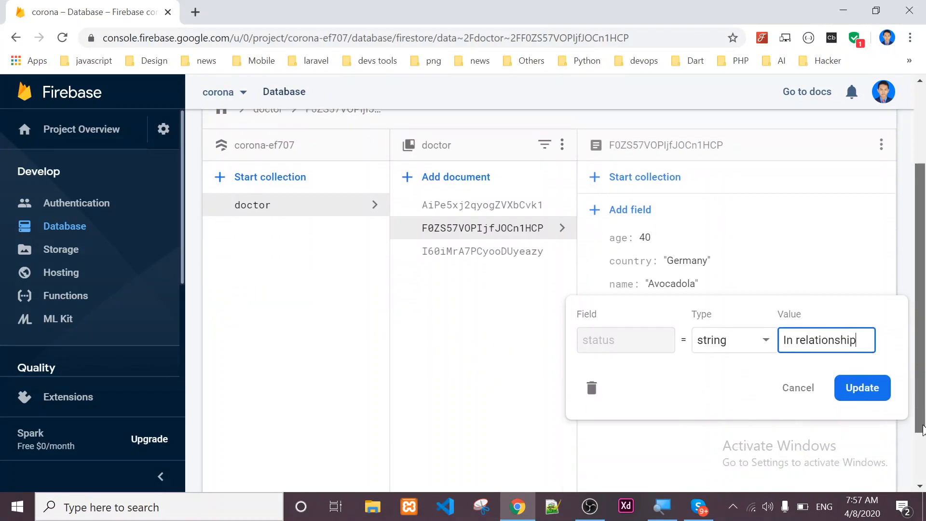
left_click(862, 374)
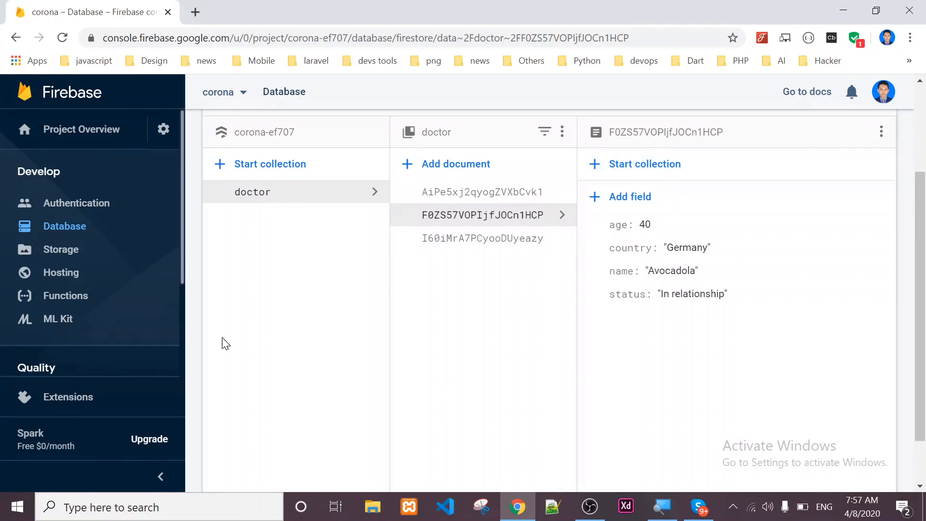
Open the overview page of the corona project at its app-adding section
left_click(89, 135)
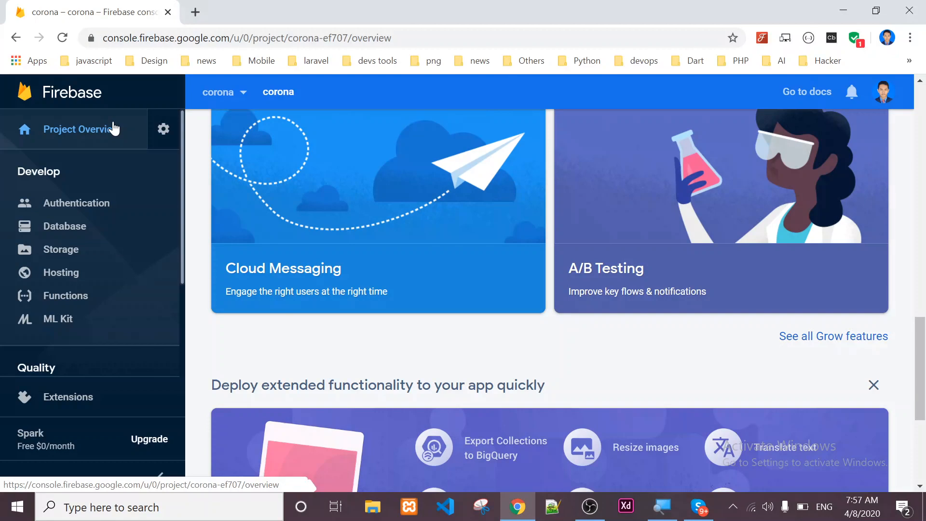
scroll(923, 285, "up", 7)
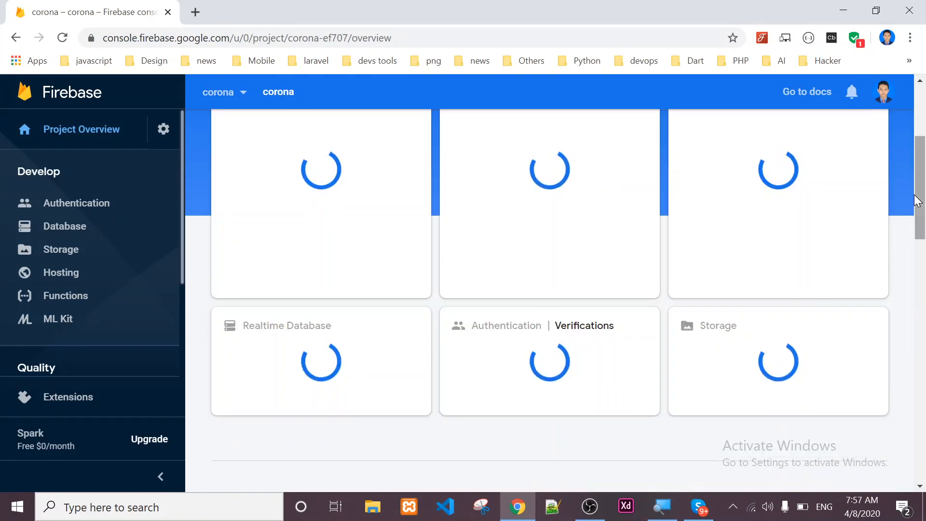
left_click(916, 201)
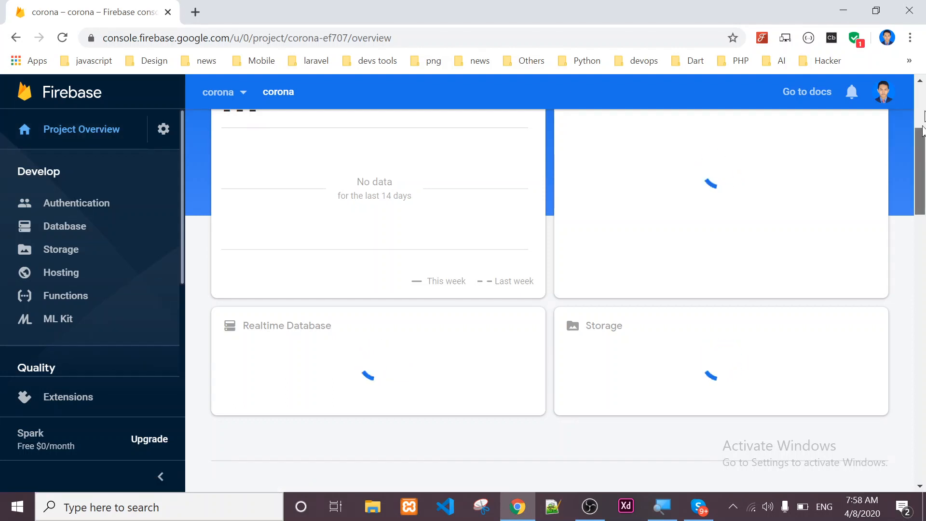
left_click_drag(922, 130, 923, 92)
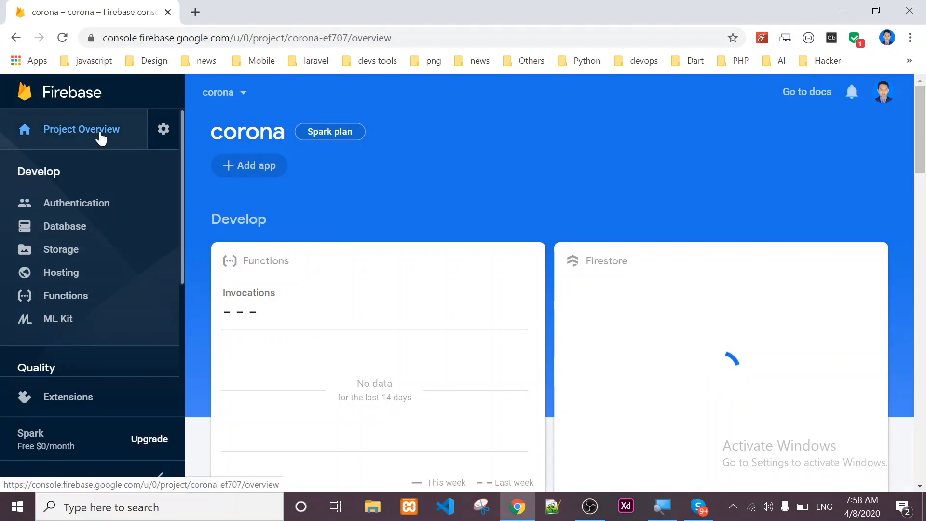
Register a web app with the nickname corona, without Firebase Hosting, and bring up its full SDK configuration script
left_click(254, 167)
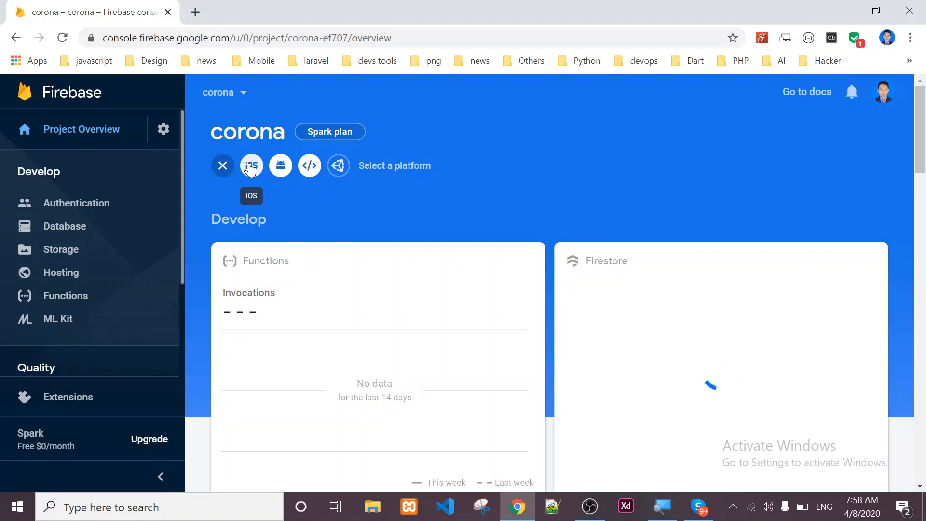
left_click(308, 167)
left_click(249, 250)
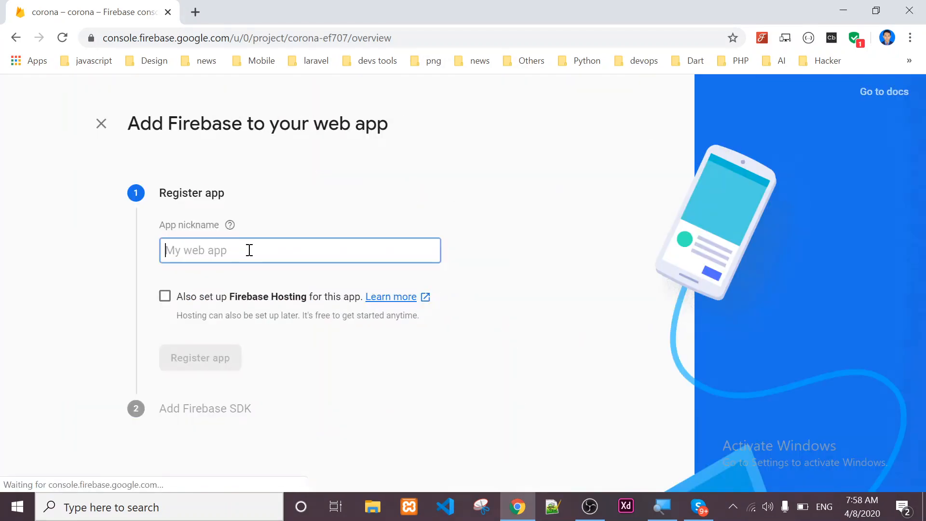
type("corona")
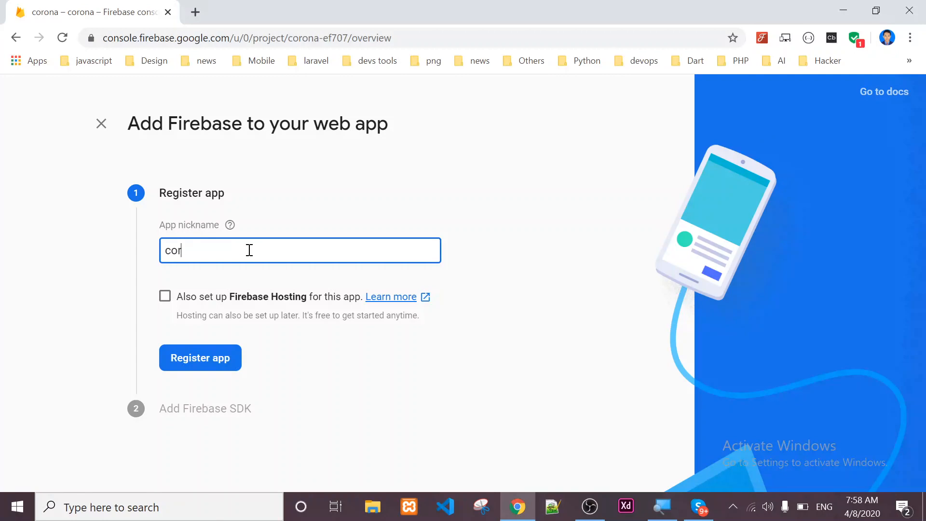
left_click(205, 357)
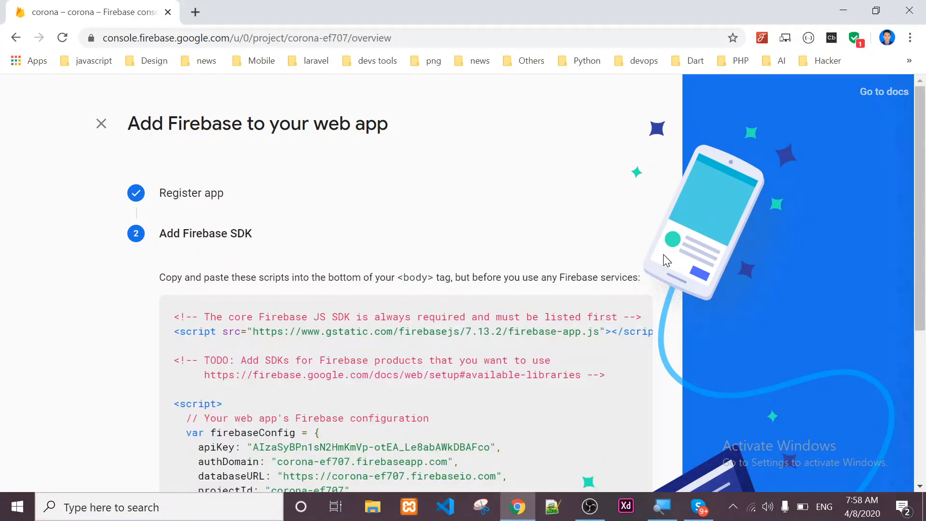
left_click_drag(921, 184, 924, 285)
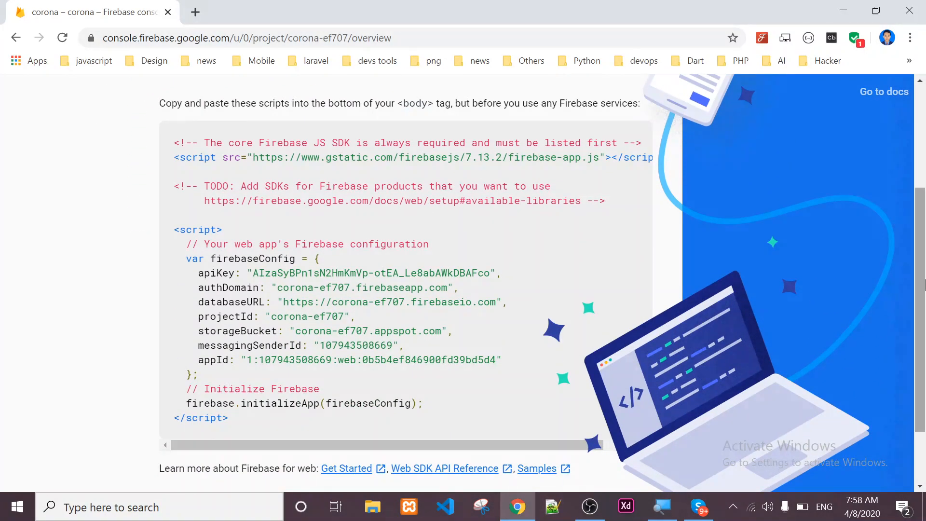
Minimize the browser and create a new folder named firebases on the desktop
left_click(843, 6)
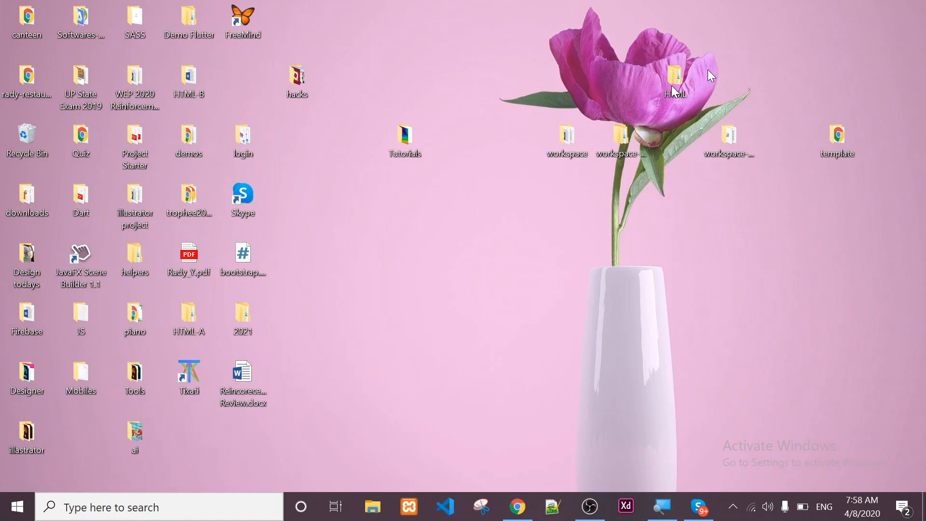
right_click(392, 264)
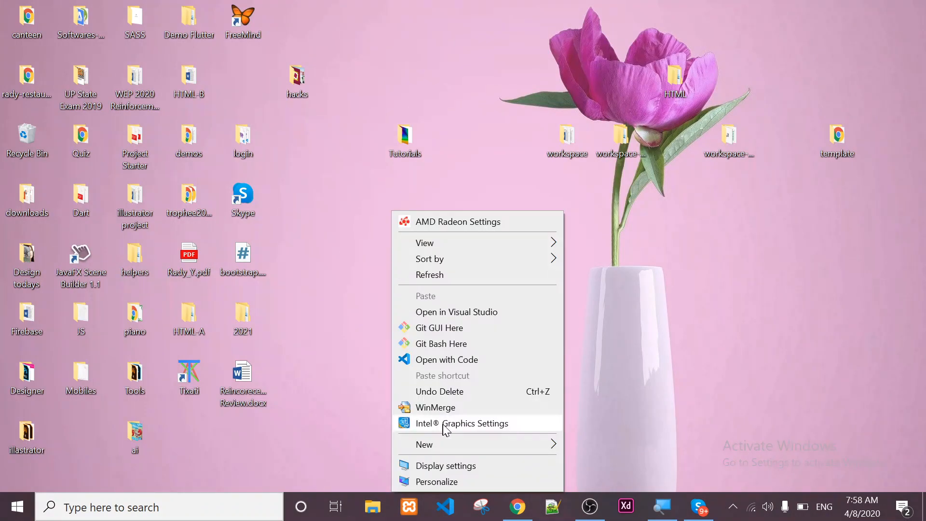
mouse_move(478, 445)
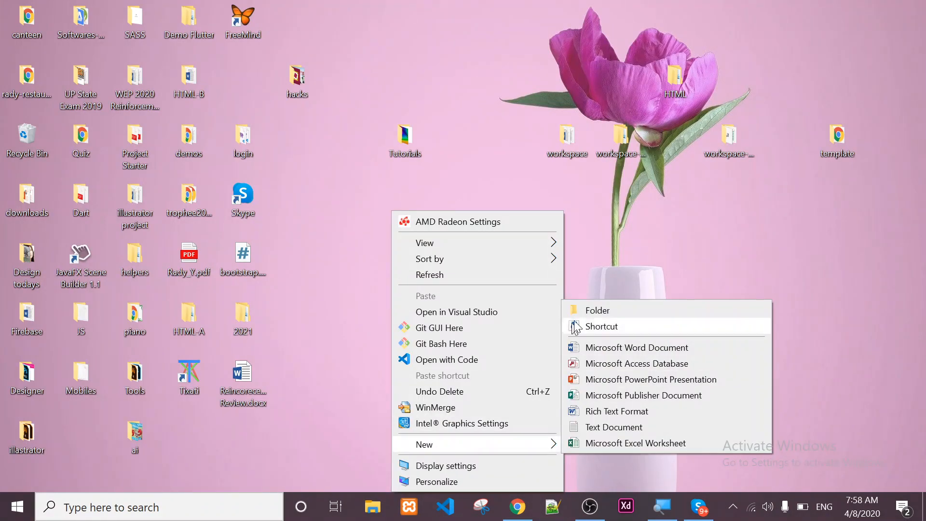
left_click(589, 311)
type("fi")
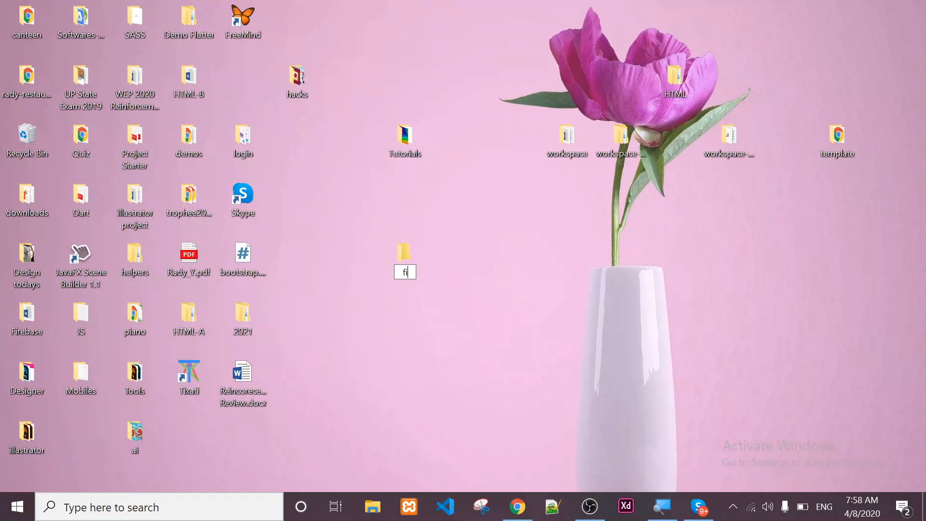
type("rebases")
key("Return")
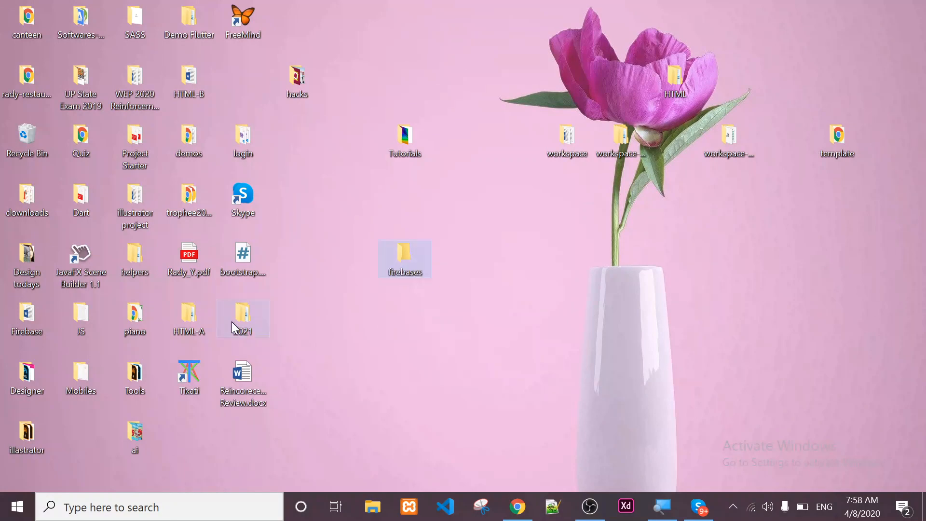
Copy the bootstrap.min.css file on the desktop and open the firebases folder
left_click(244, 258)
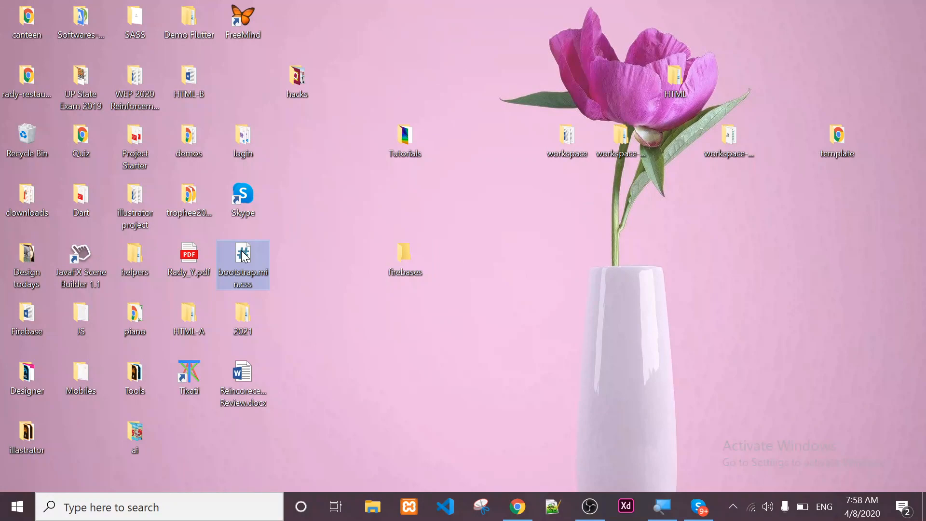
left_click(396, 260)
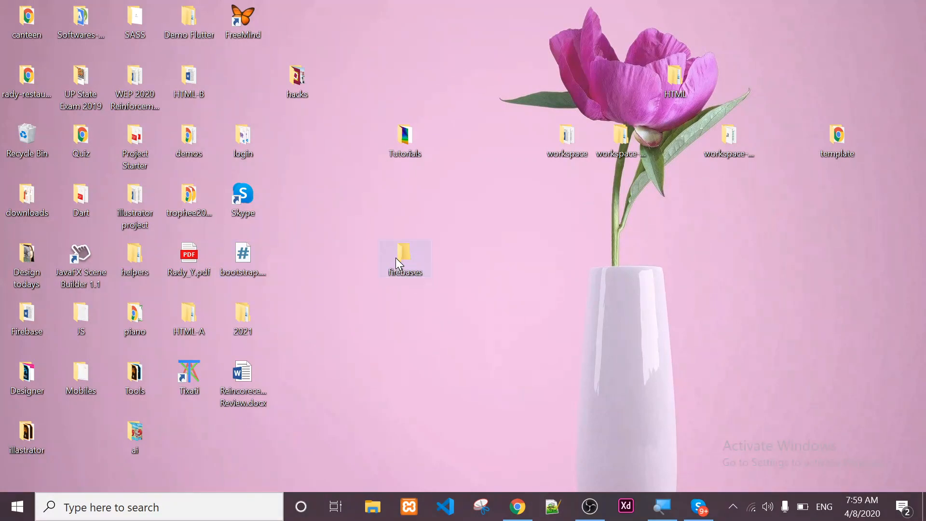
double_click(396, 257)
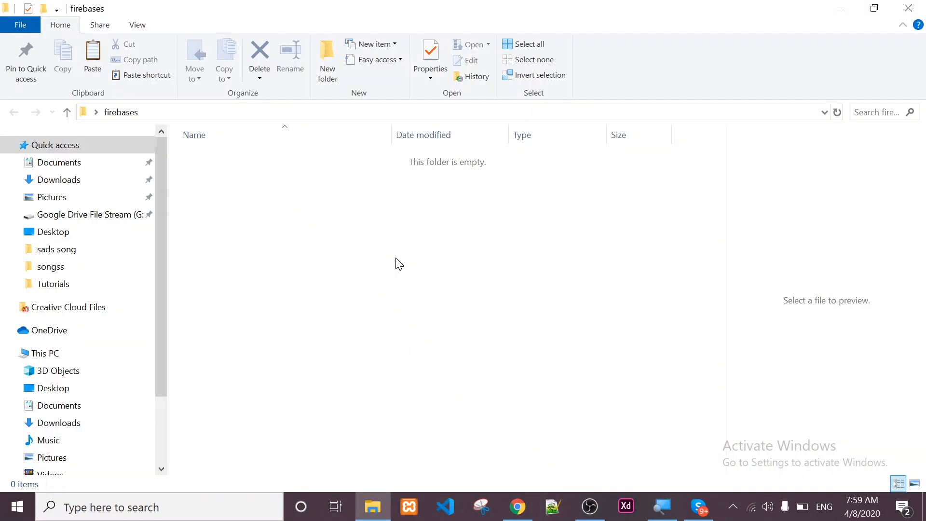
Create a css folder inside firebases and paste bootstrap.min.css into it
left_click(333, 64)
type("css")
key("Return")
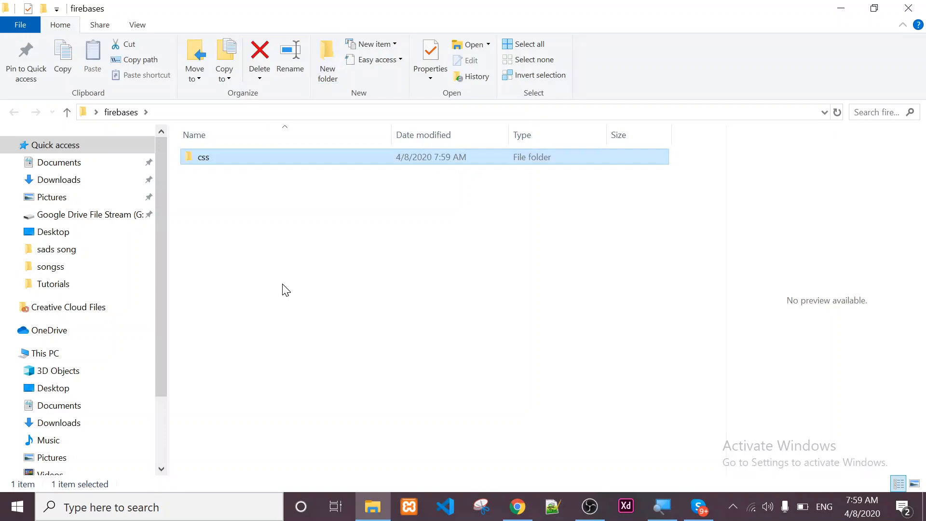
key("Return")
key("ctrl+v")
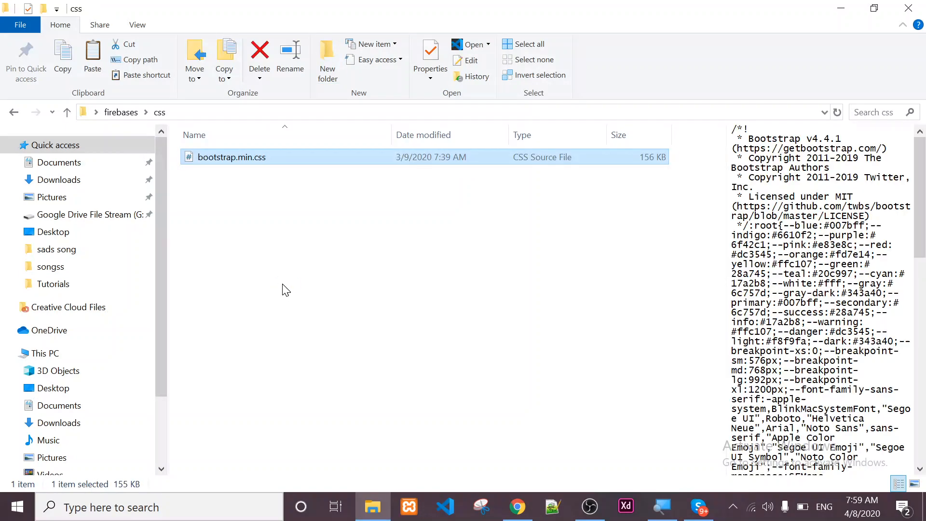
left_click(283, 285)
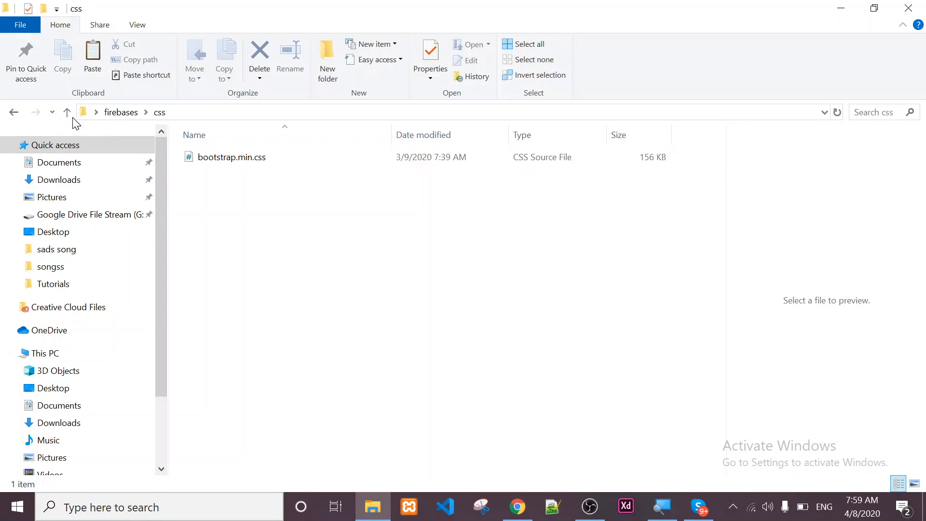
Go back to the firebases folder and open it as a project in Visual Studio Code
left_click(116, 111)
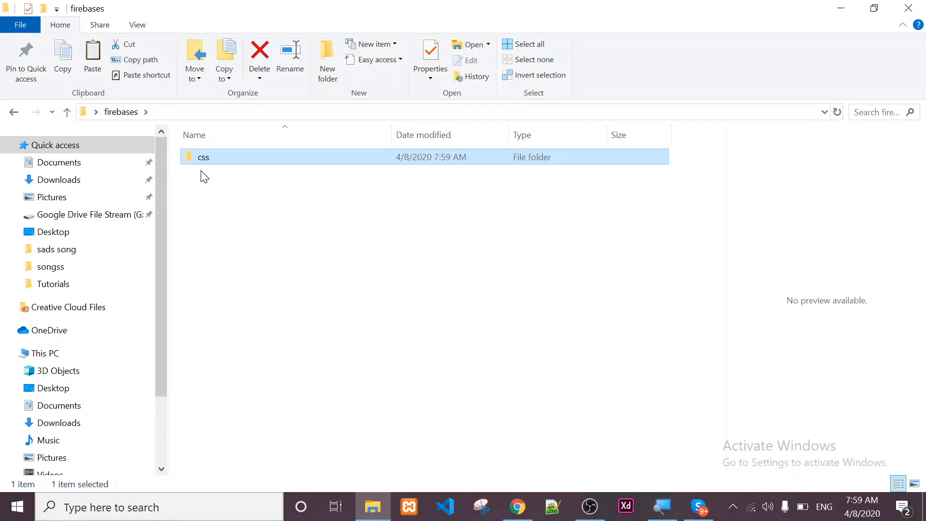
left_click(212, 197)
right_click(212, 199)
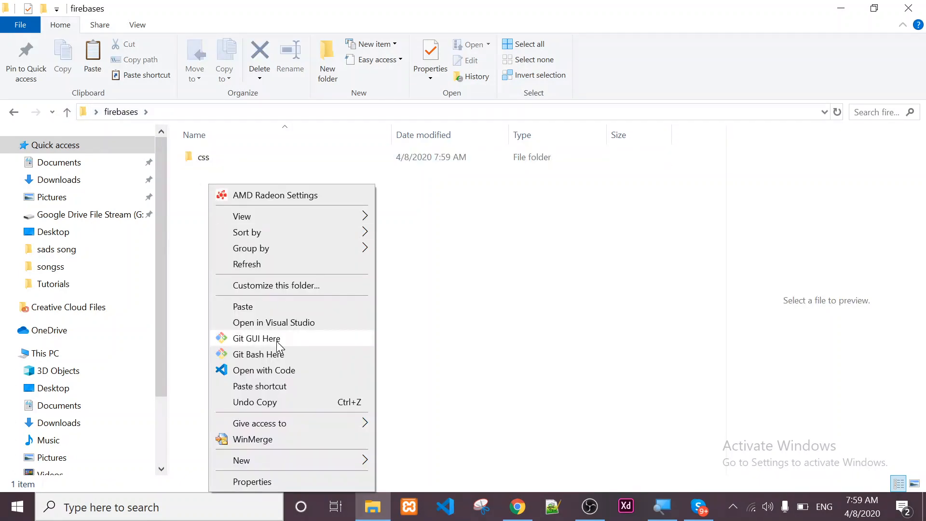
left_click(290, 375)
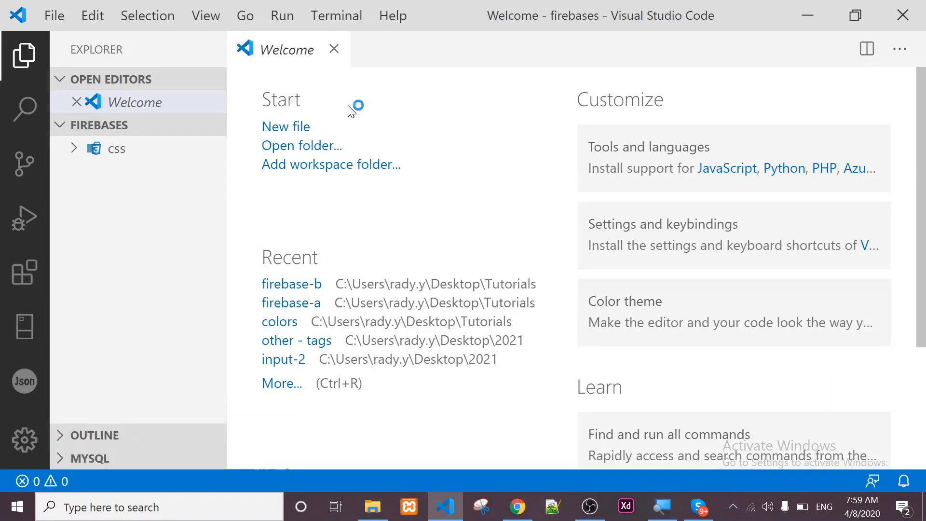
Close the Welcome page and create an index.html file in the root of the firebases project
left_click(334, 49)
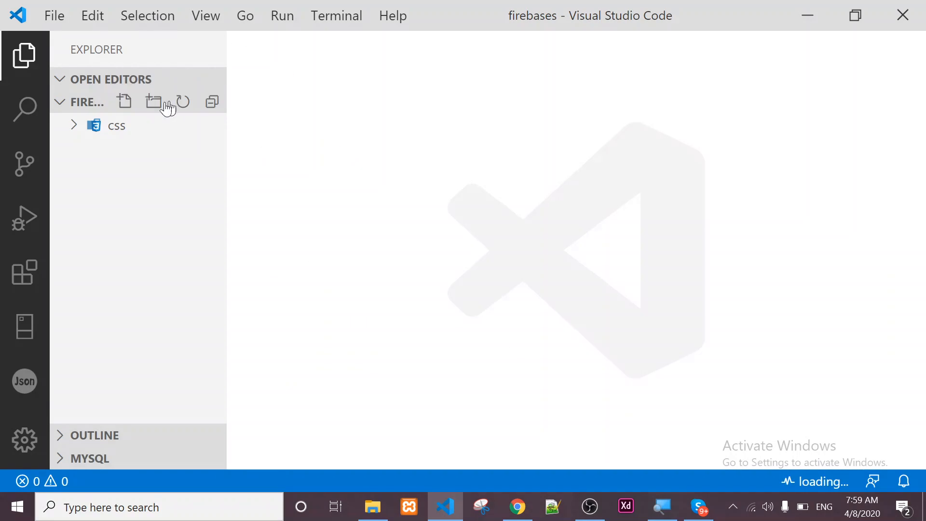
left_click(124, 102)
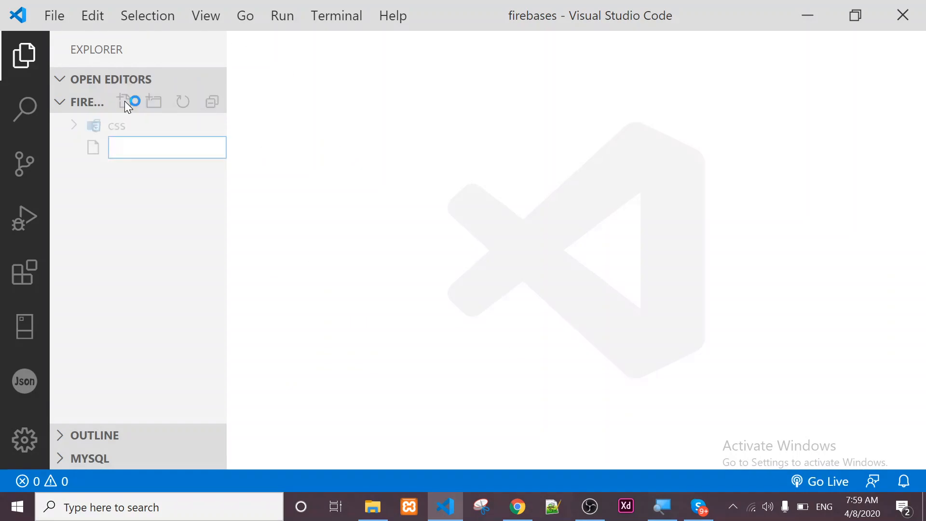
left_click(107, 308)
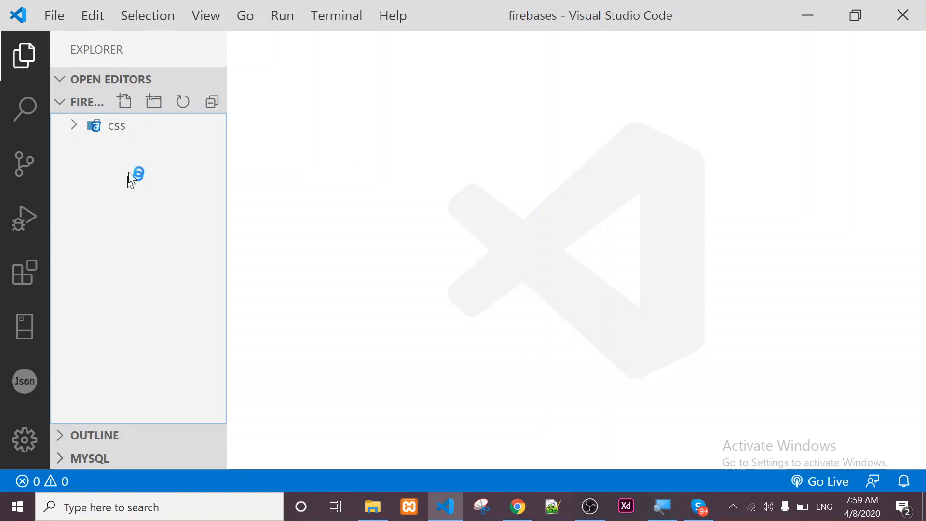
left_click(123, 103)
type("inn")
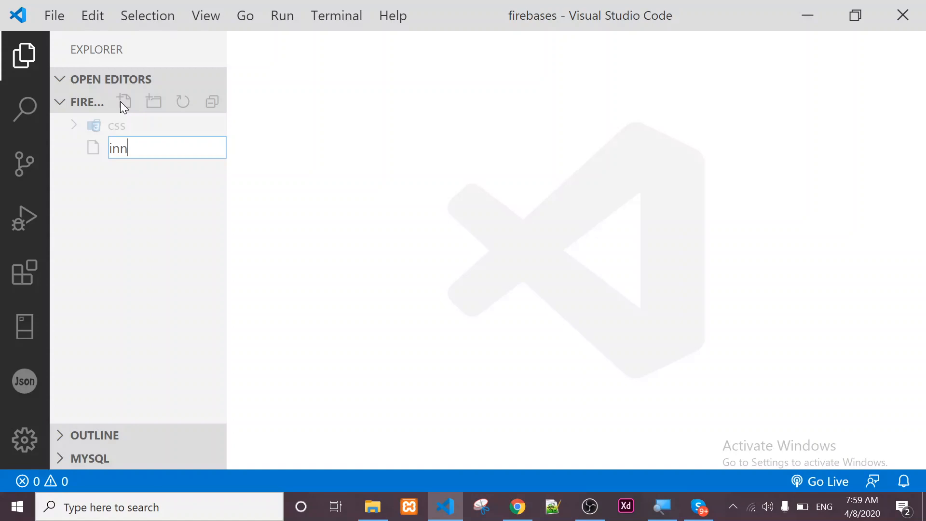
key("BackSpace")
type("dex.html")
key("Return")
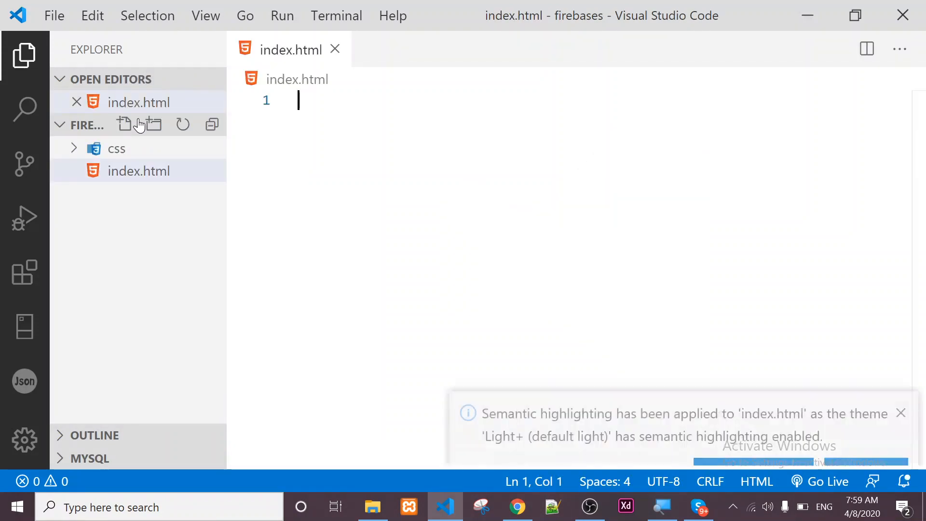
Create a js folder in the project root and add a firebase.js file inside it
left_click(154, 124)
type("js")
key("Return")
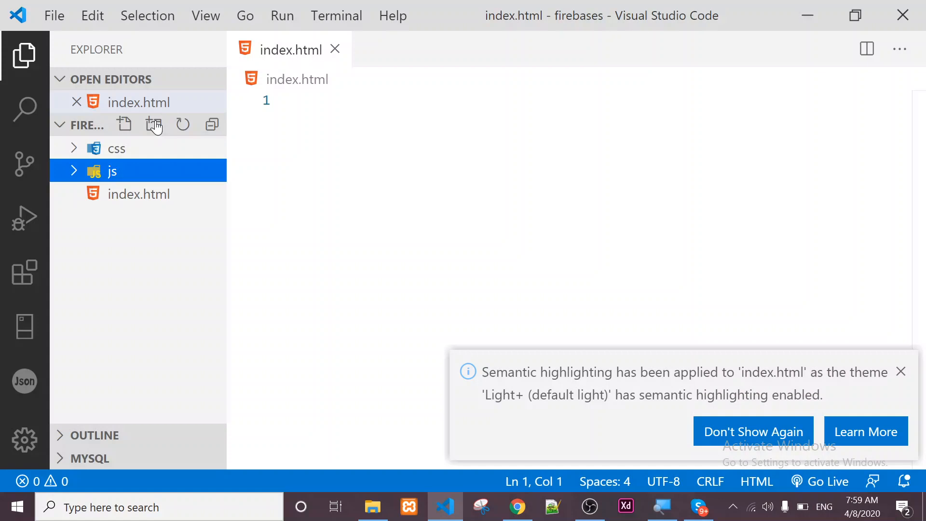
left_click(124, 124)
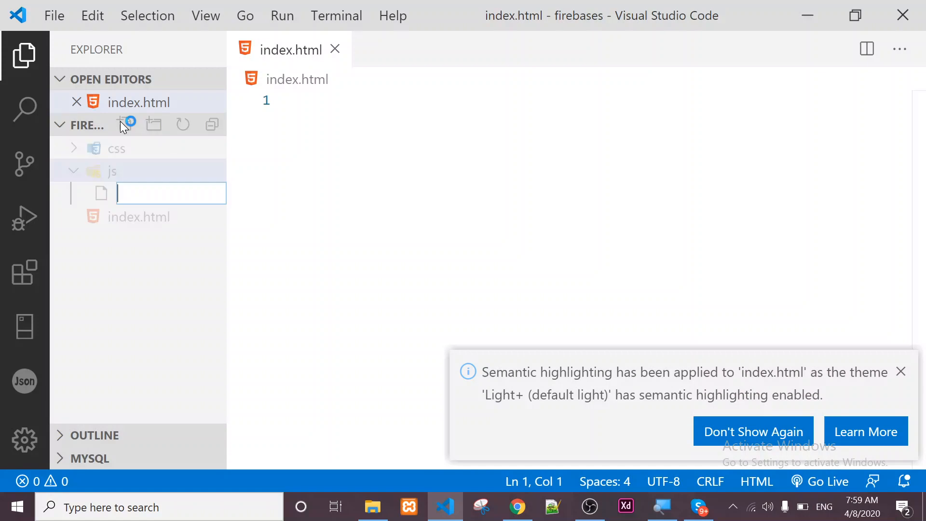
type("fire")
type("bas")
key("BackSpace")
type("ase.js")
key("Return")
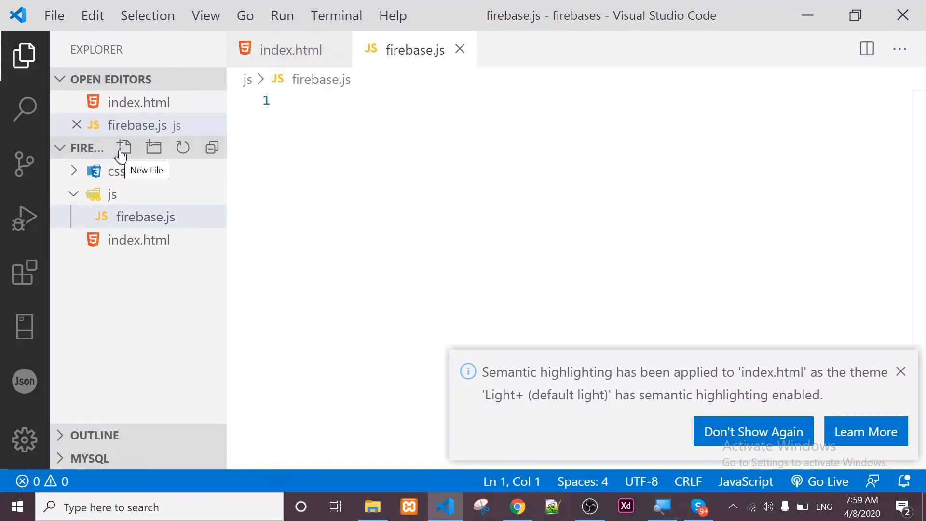
Add a main.js file to the js folder
left_click(121, 148)
type("main")
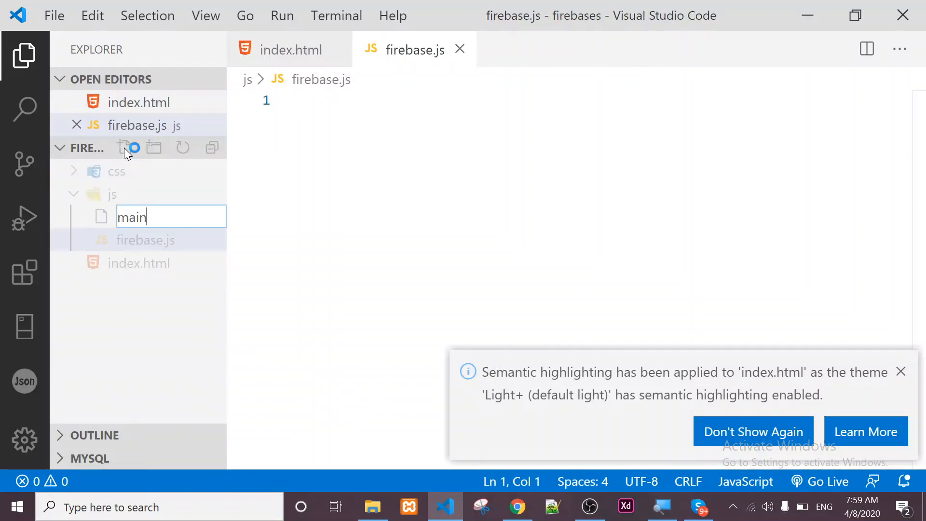
type(".js")
key("Return")
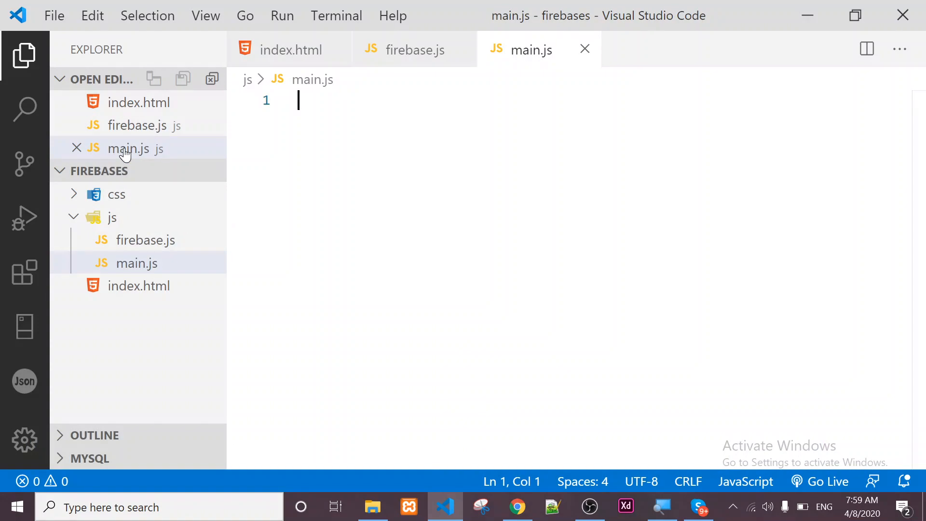
Fill index.html with the Emmet HTML boilerplate and set the page title to firebase
left_click(316, 50)
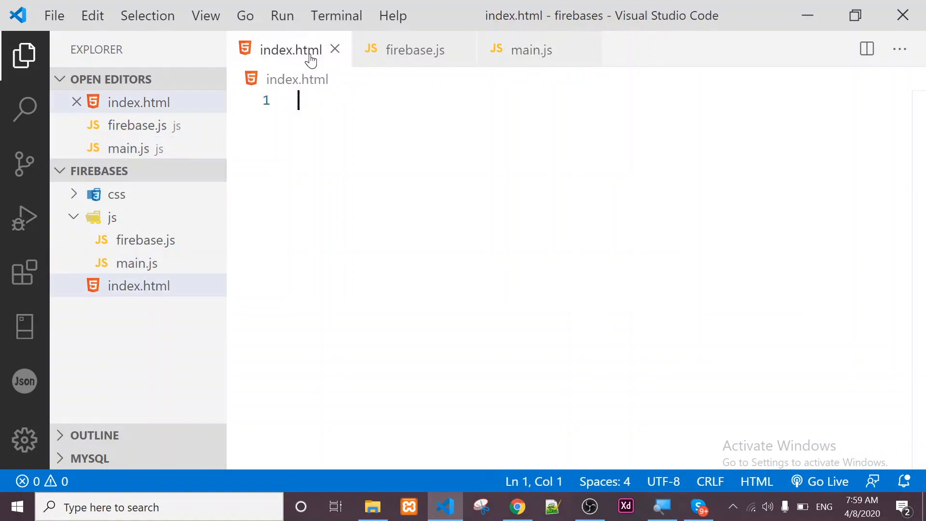
type("!")
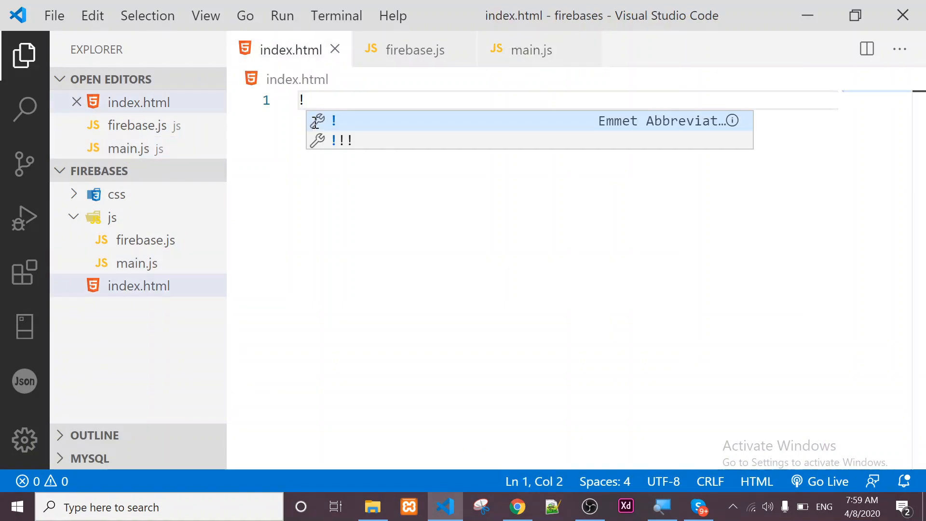
key("Tab")
key("Tab")
key("Tab")
type("firebase")
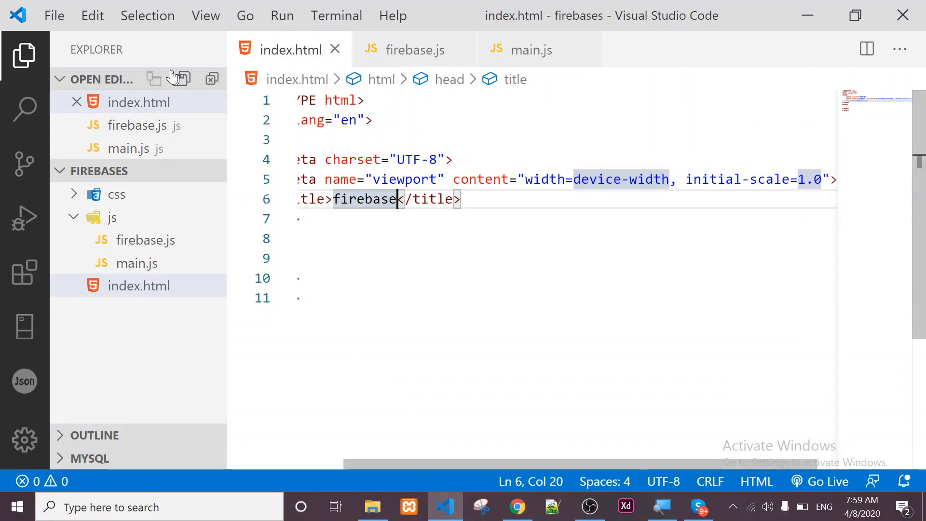
Hide the file explorer and add a script tag with source js/firebase.js at the end of the body, below an empty line
left_click(16, 57)
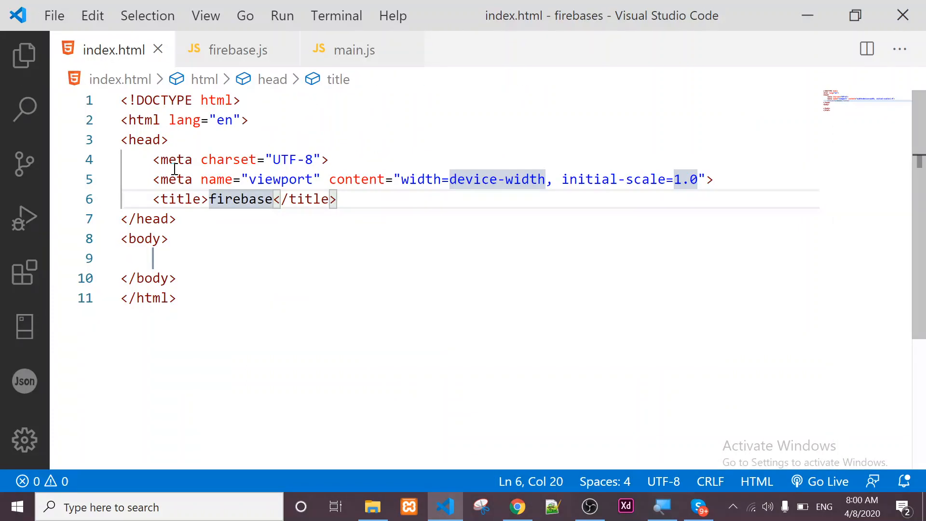
left_click(169, 254)
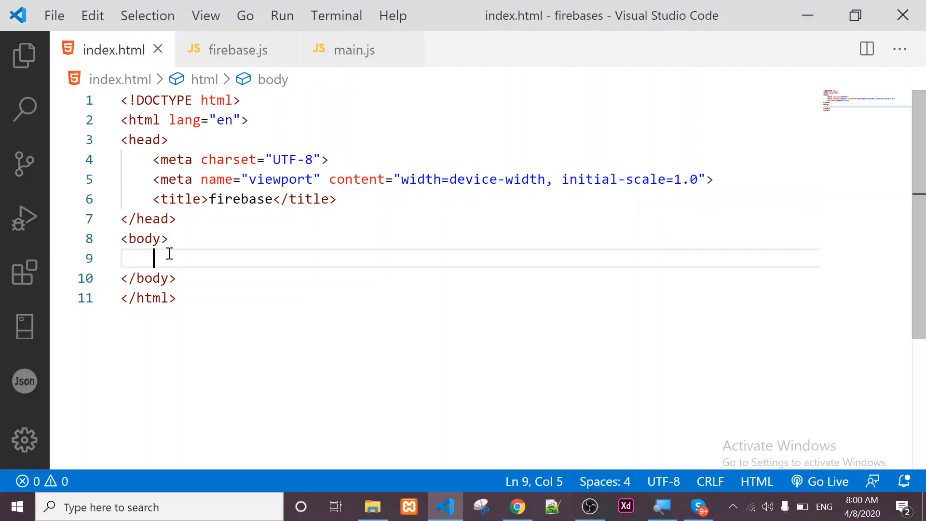
key("Return")
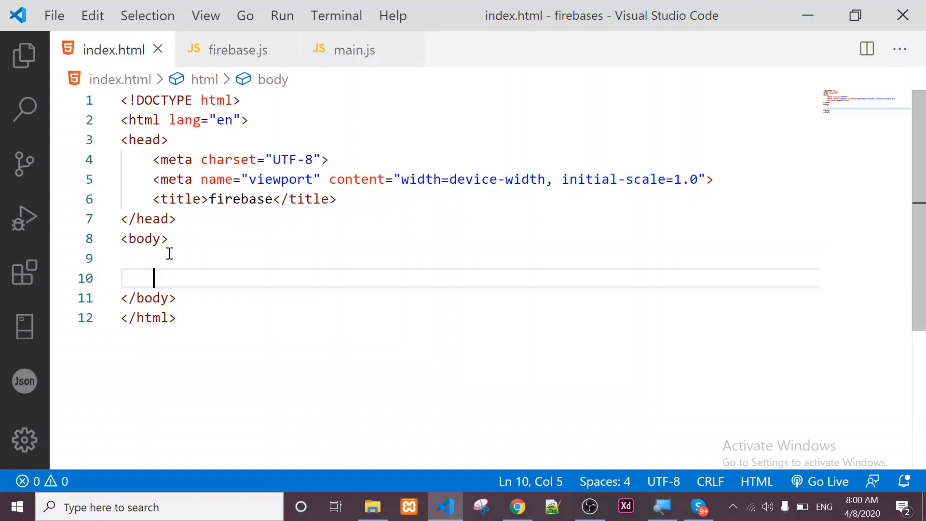
type("scr")
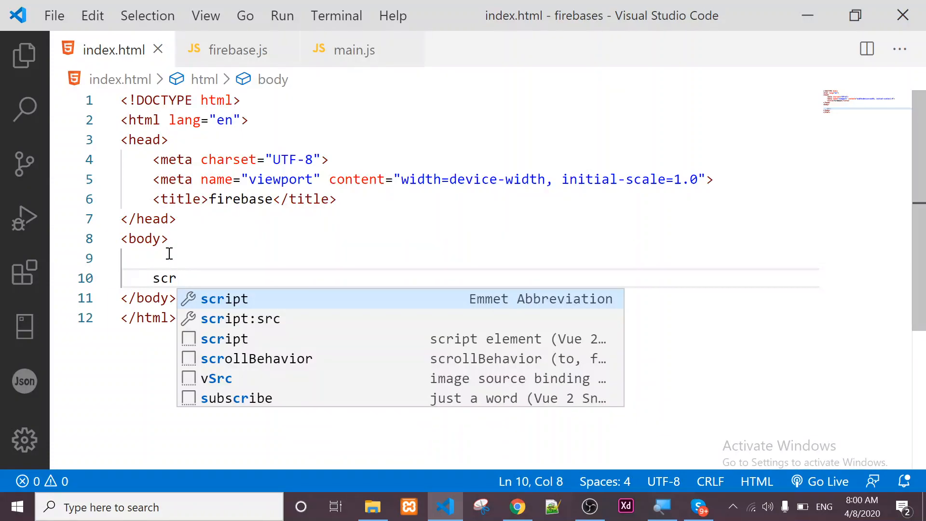
key("Down")
key("Return")
type("js/\"></script>")
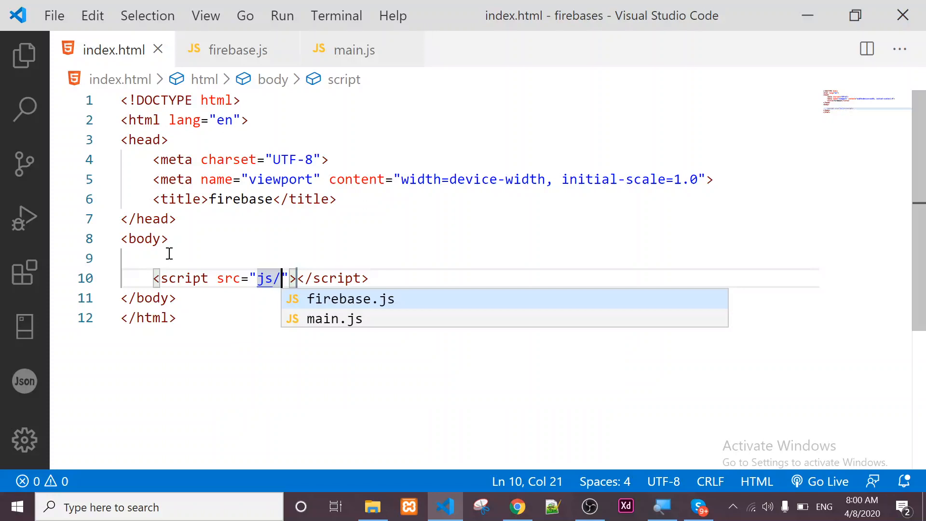
key("Return")
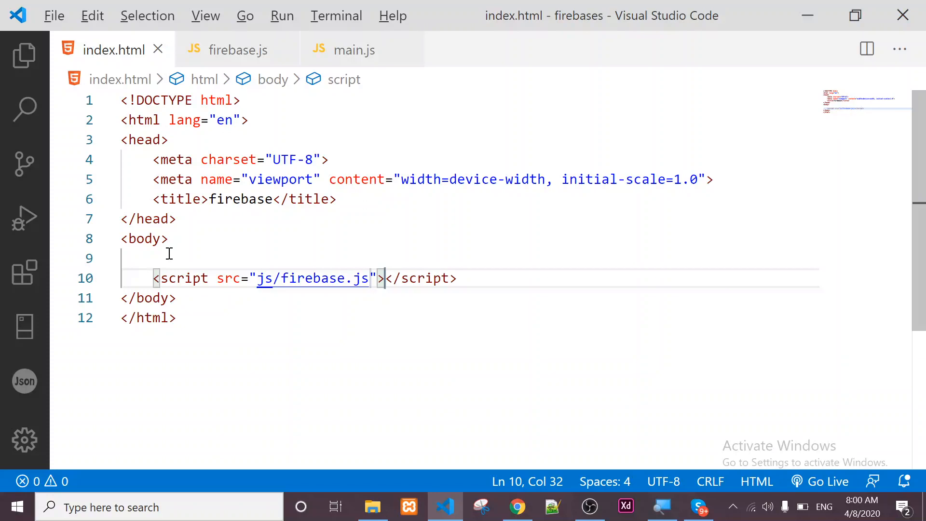
Add a second script tag with source js/main.js below the firebase.js script
left_click(498, 279)
key("Return")
type("s")
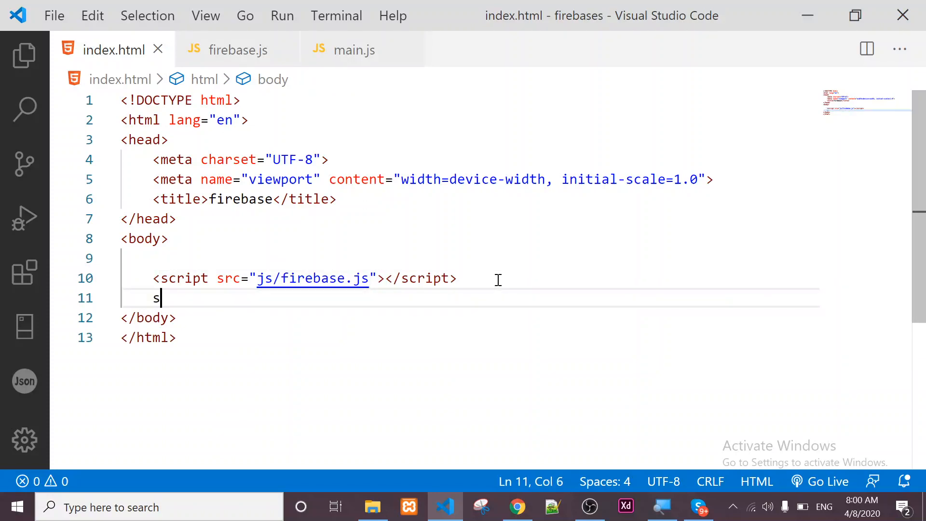
type("crip")
key("Return")
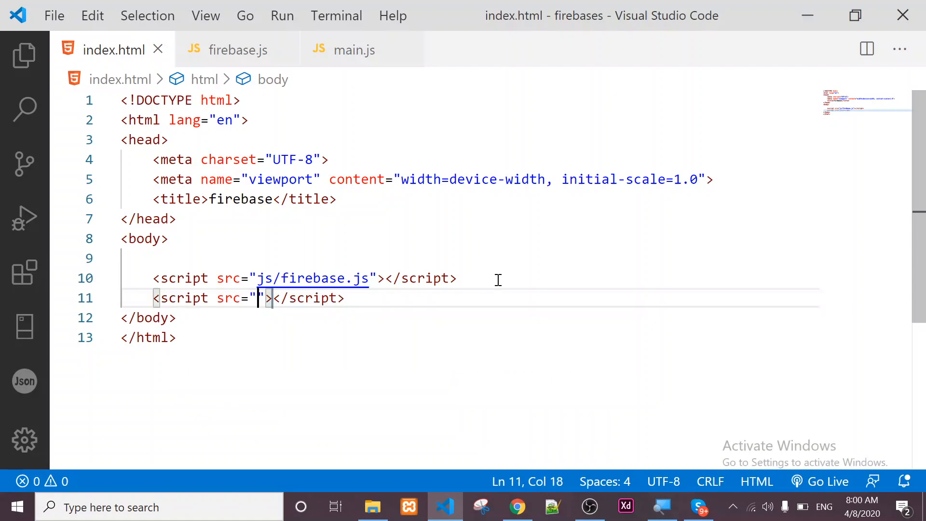
type("js/\"></")
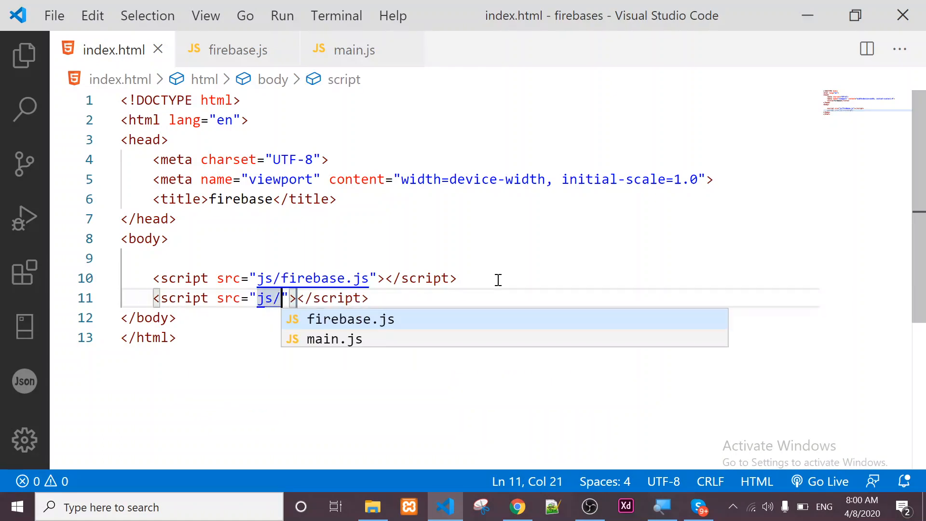
key("Down")
key("Return")
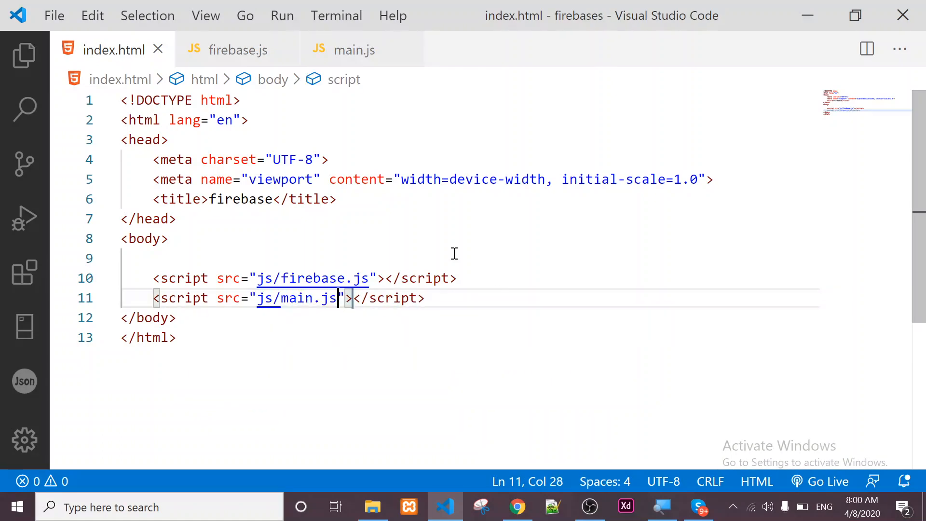
left_click(351, 244)
left_click(272, 254)
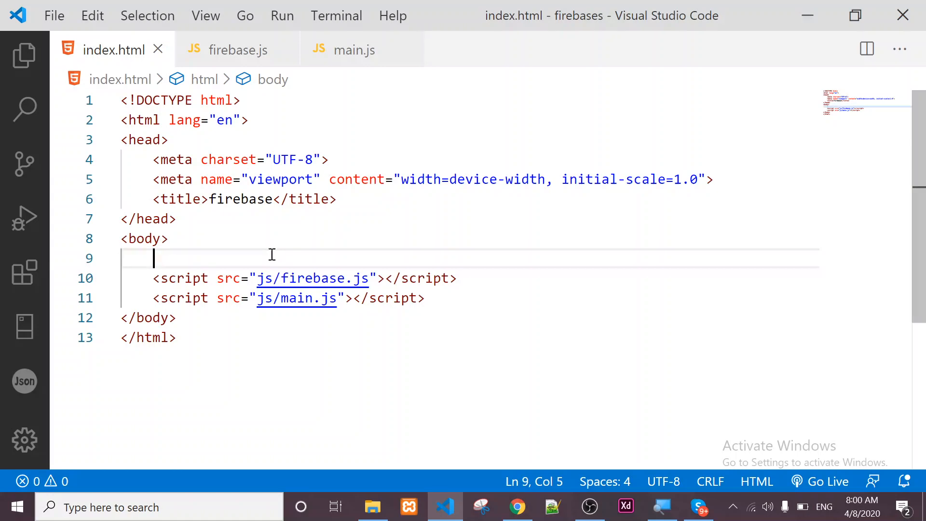
type(".")
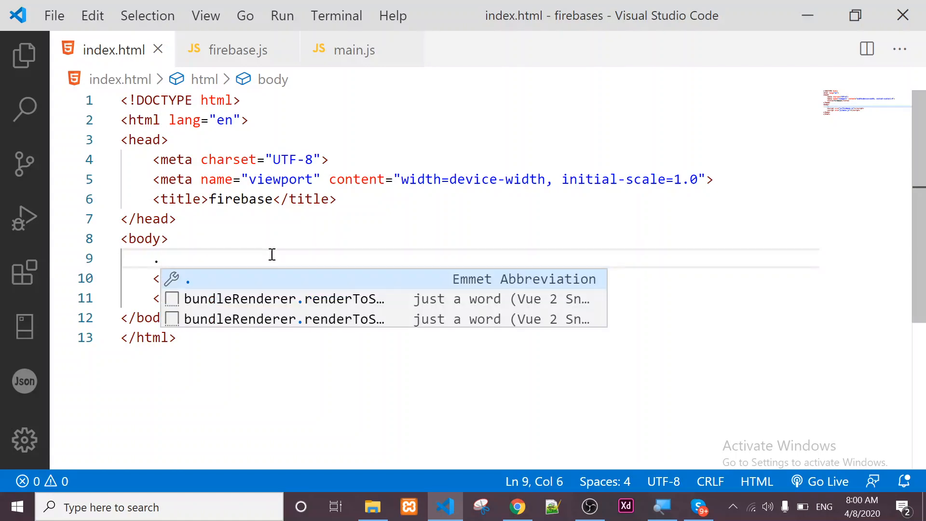
type("cont")
key("BackSpace")
key("BackSpace")
key("BackSpace")
key("BackSpace")
key("BackSpace")
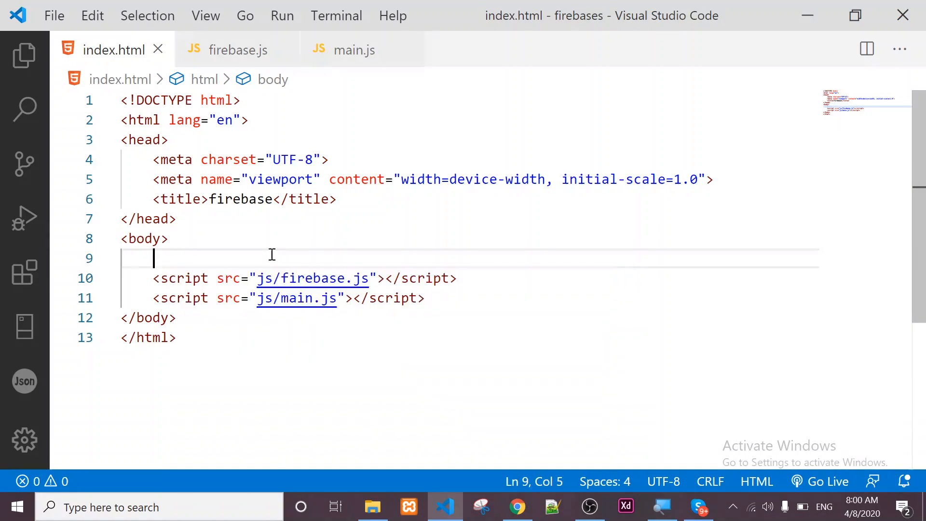
Link the stylesheet css/bootstrap.min.css in the head, below the title
left_click(356, 204)
key("Return")
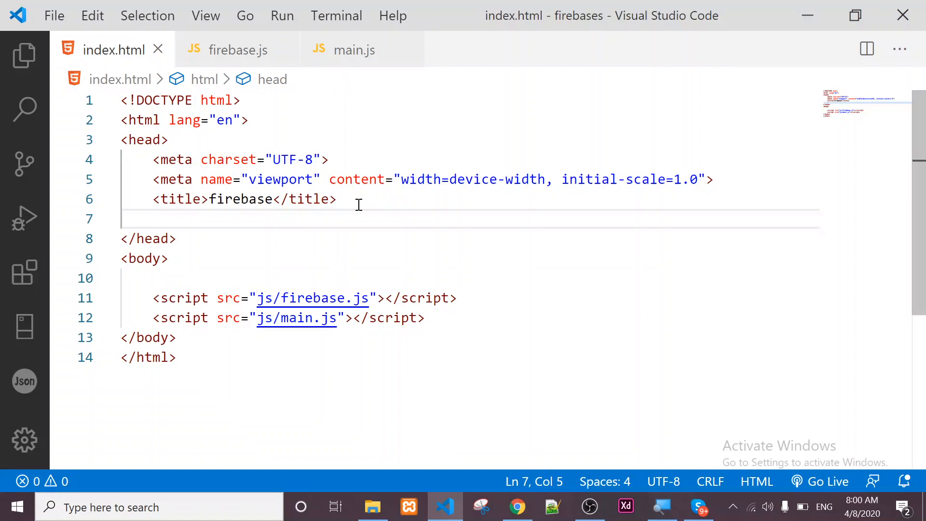
type("li")
key("Down")
key("Return")
type("css/\">")
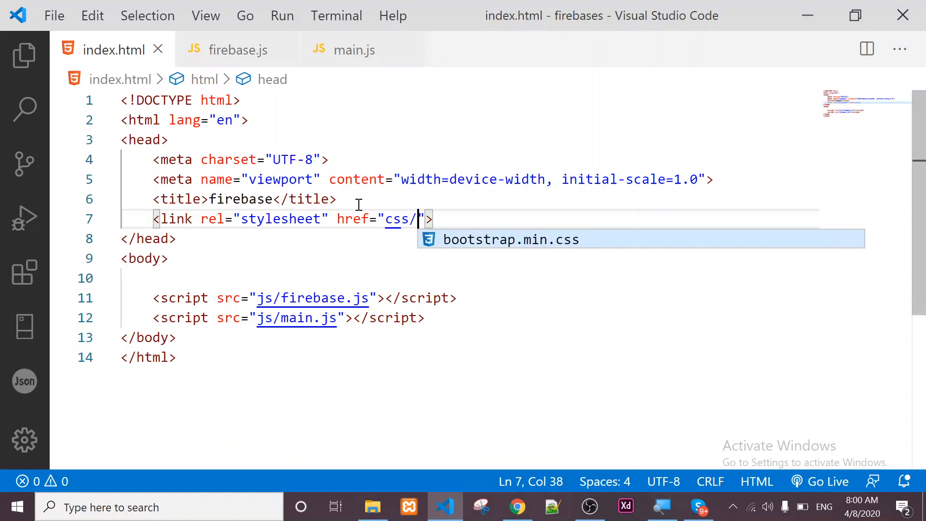
key("Return")
Begin an Emmet abbreviation on the empty line in the body with .container>.row>.col-12
left_click(196, 276)
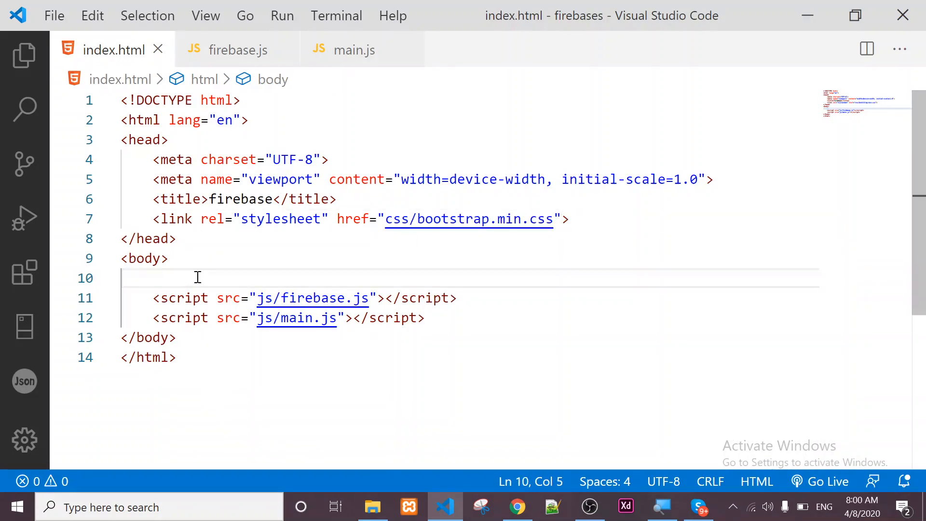
type(".")
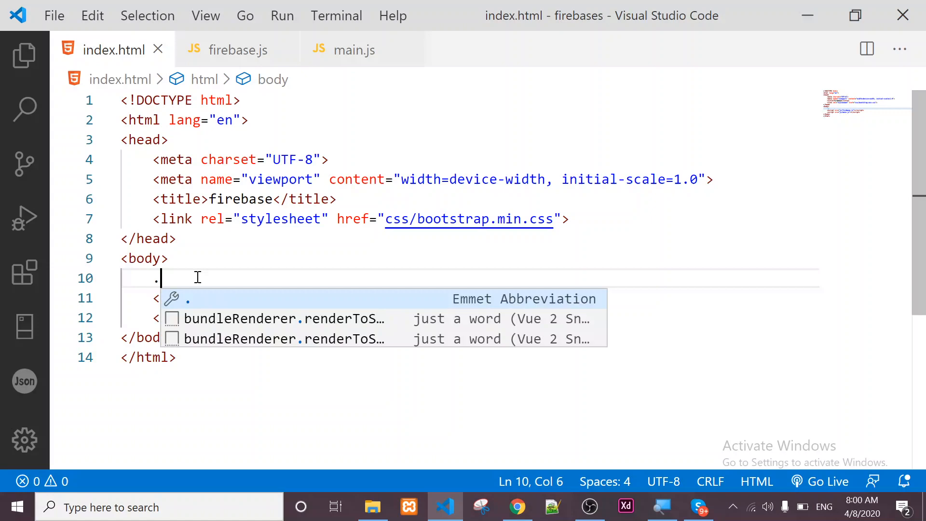
type("container")
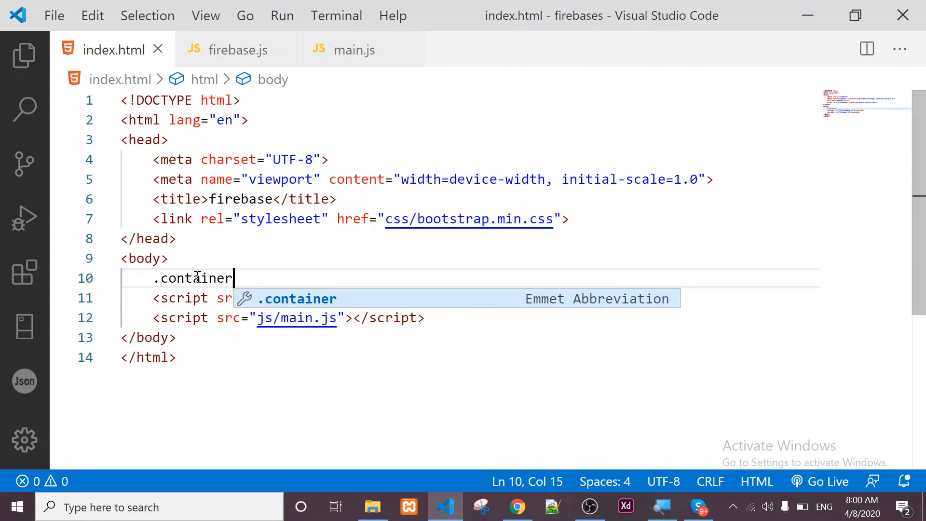
type(">.")
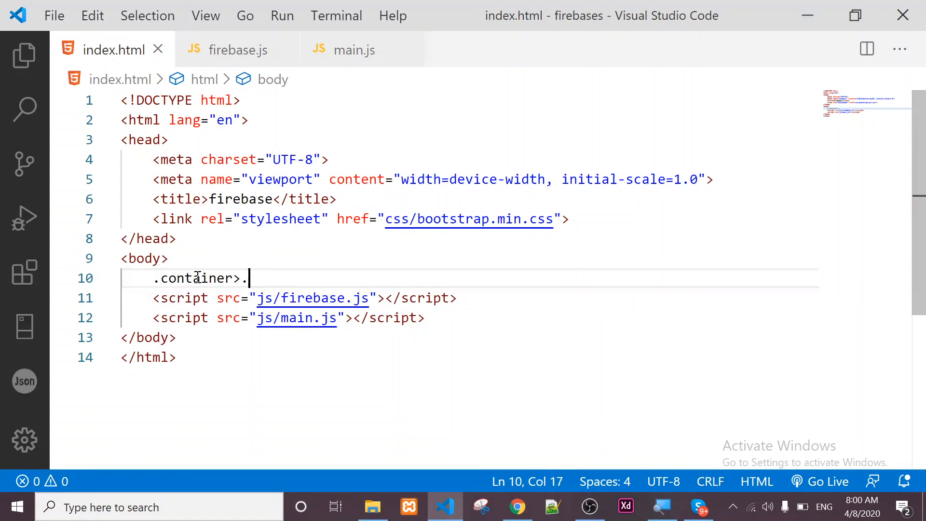
type("row>.col-1")
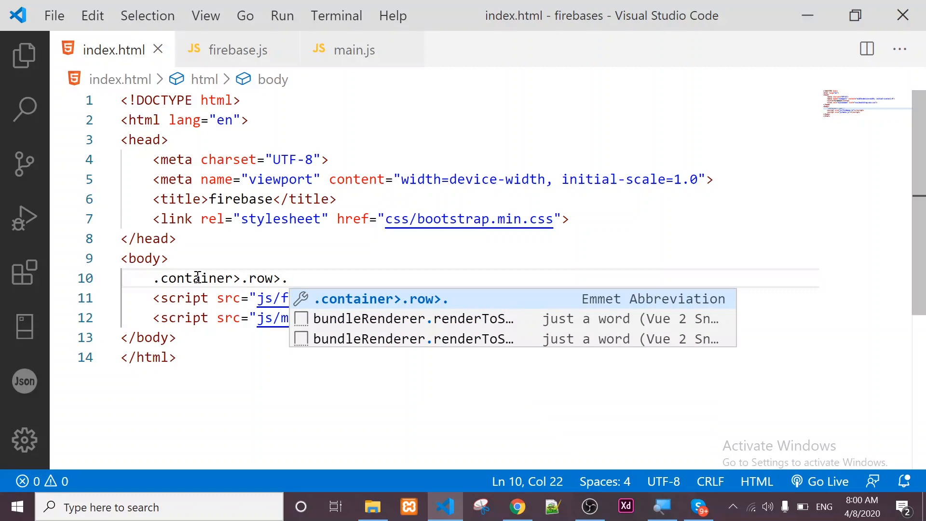
type("2")
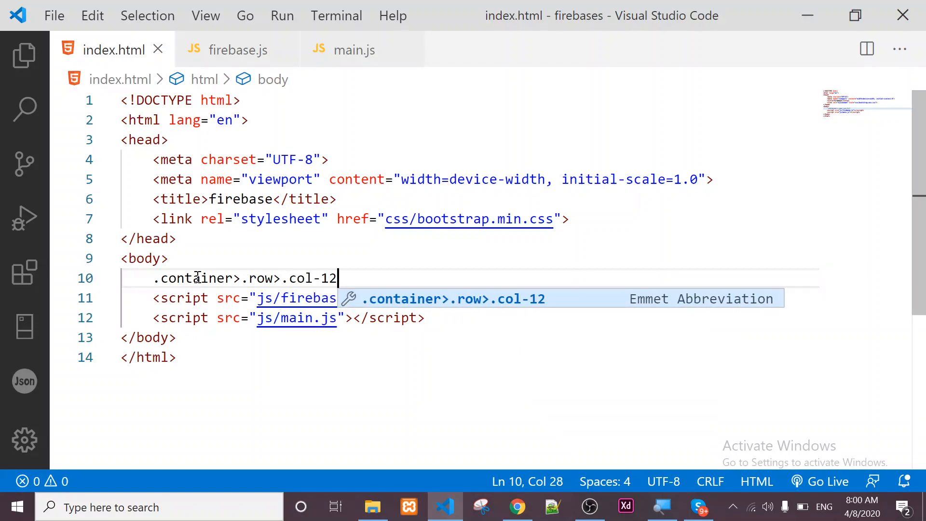
Extend the abbreviation with >table.table.table-bordered>tr>th*4 and expand it into HTML
type(">table.")
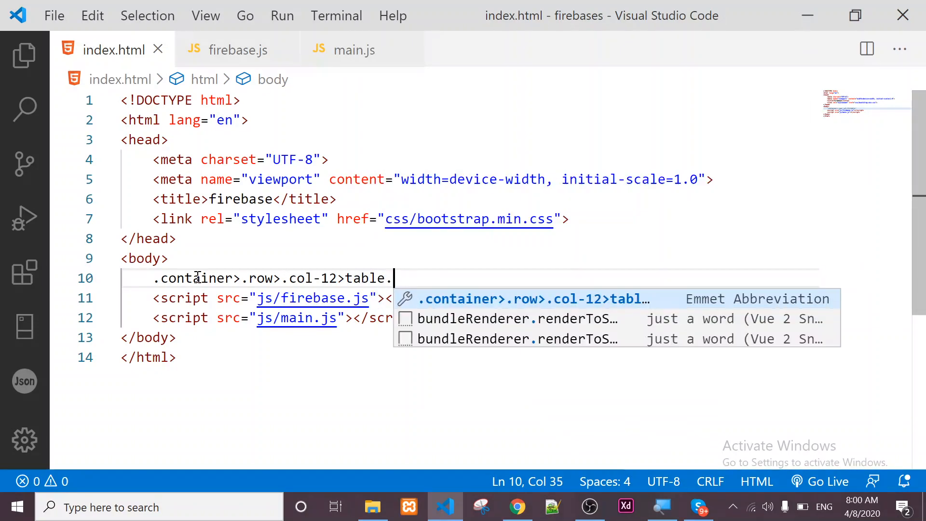
type("table-")
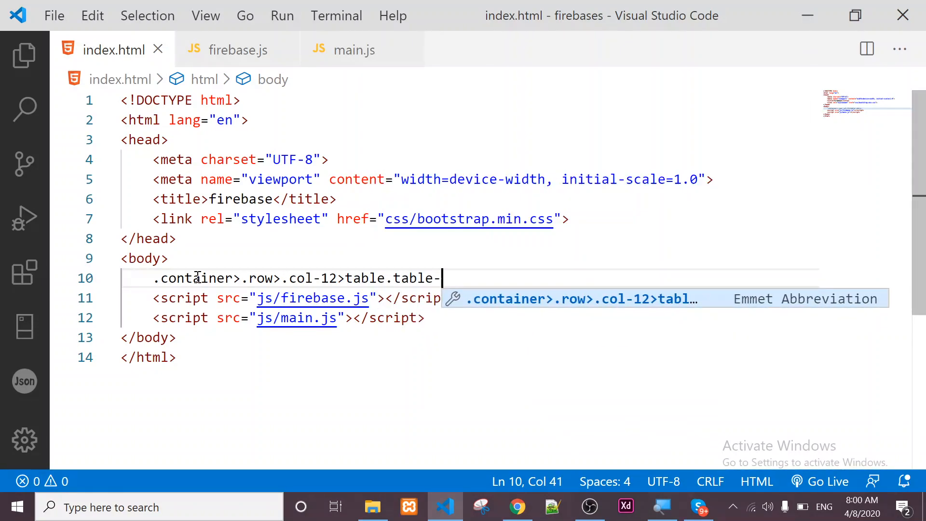
key("BackSpace")
type(".tabl")
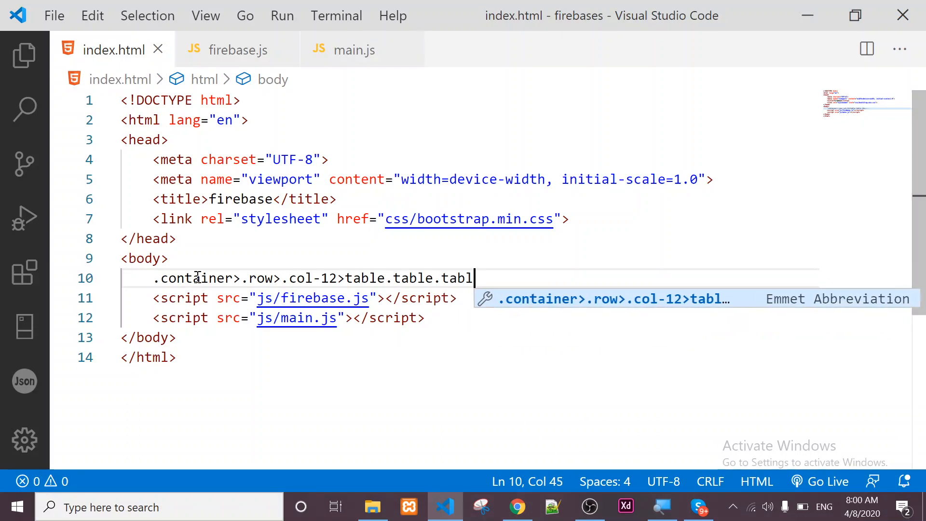
type("e-bordere")
key("BackSpace")
key("BackSpace")
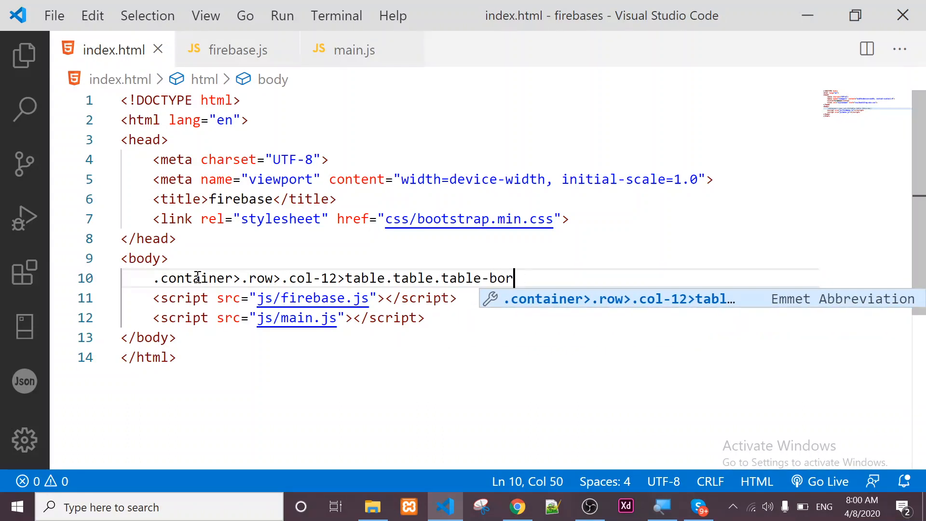
type("dered>t")
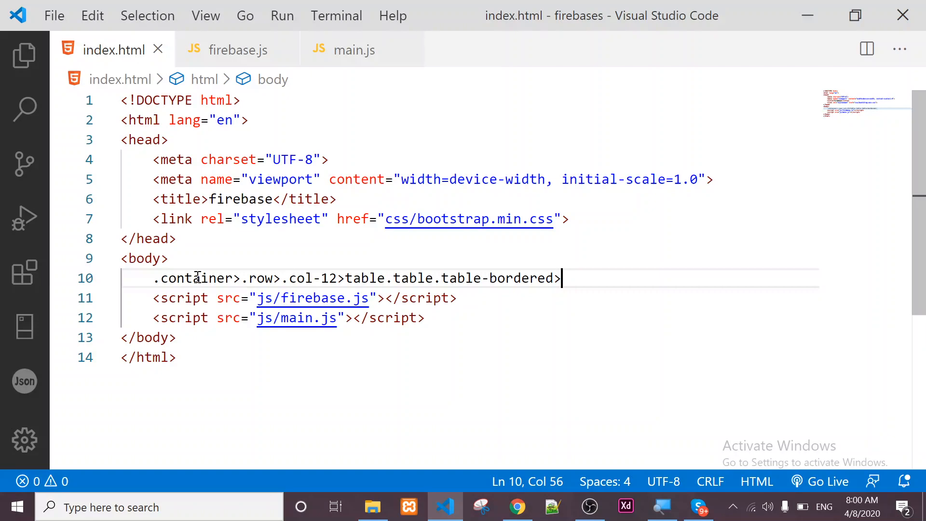
type("r")
key("BackSpace")
type("tr")
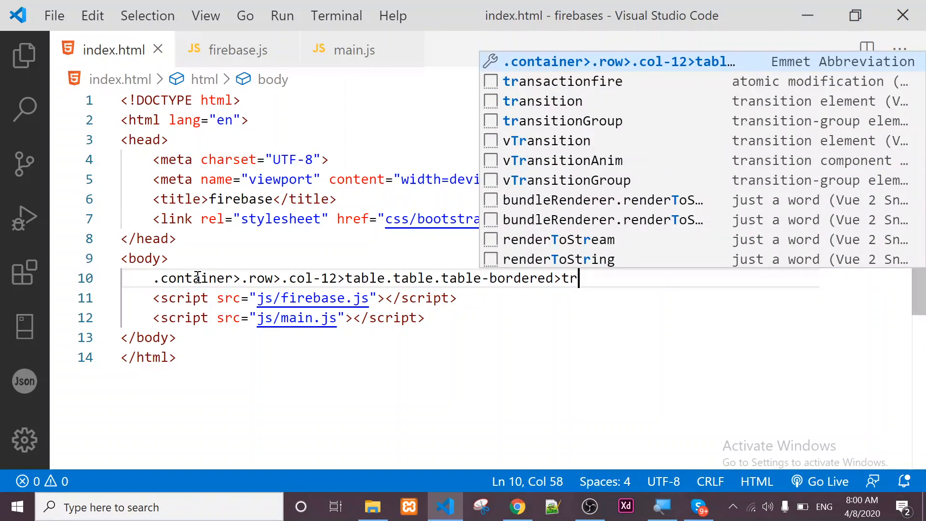
type(">th*4")
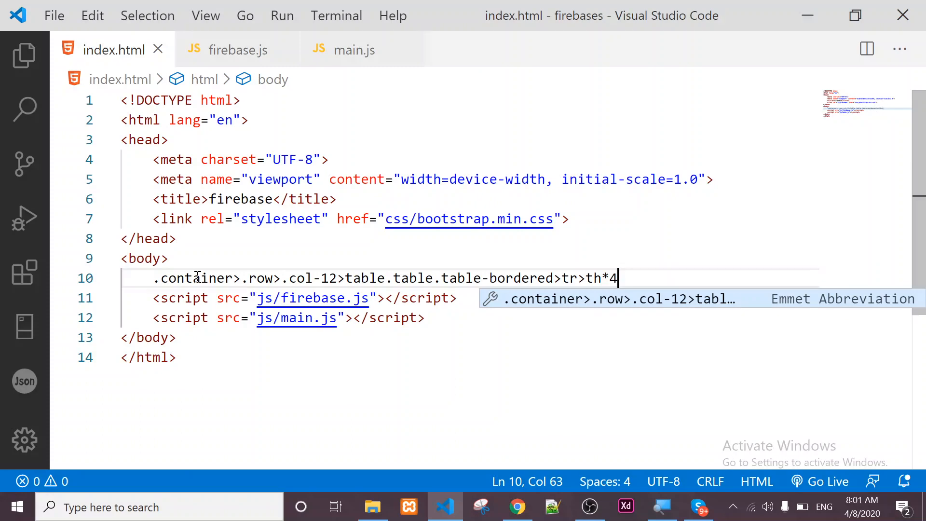
key("Tab")
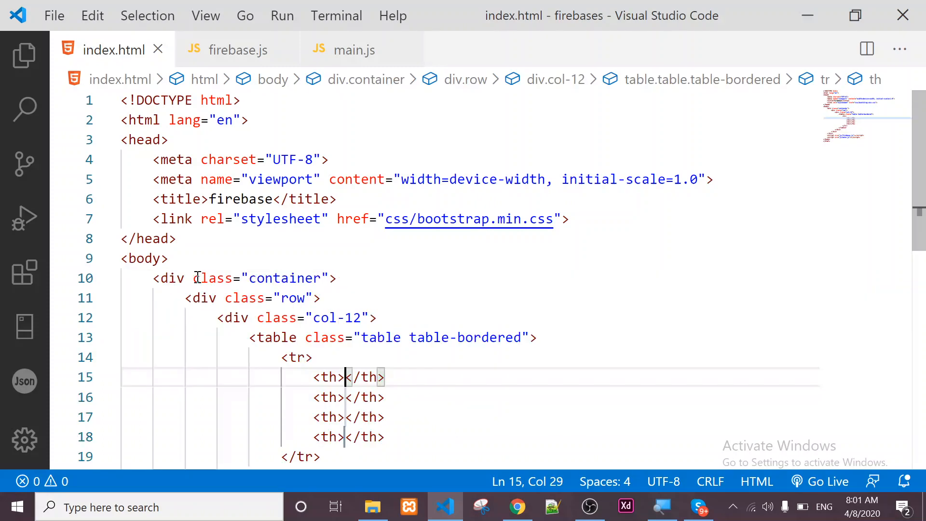
Fill the four table header cells with Name, Age, Country and Status, and open the page with Live Server
type("Name")
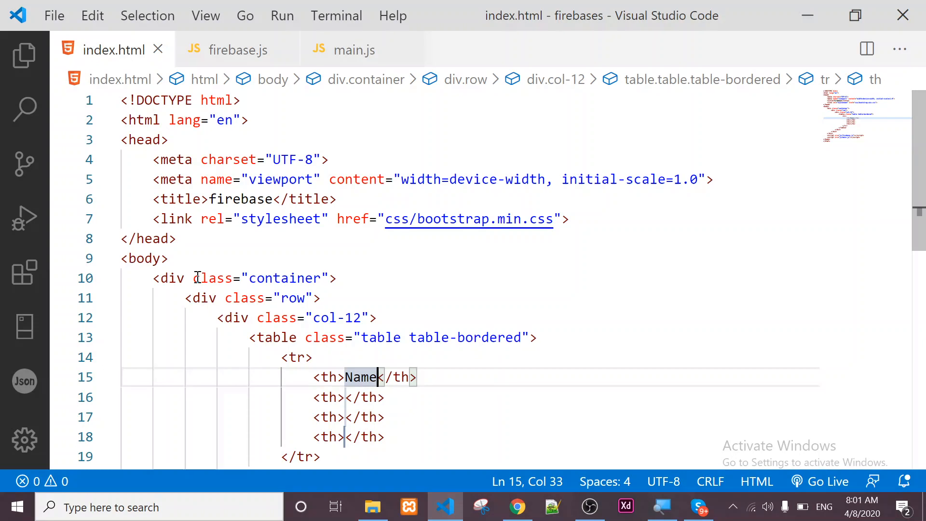
key("Tab")
type("Age")
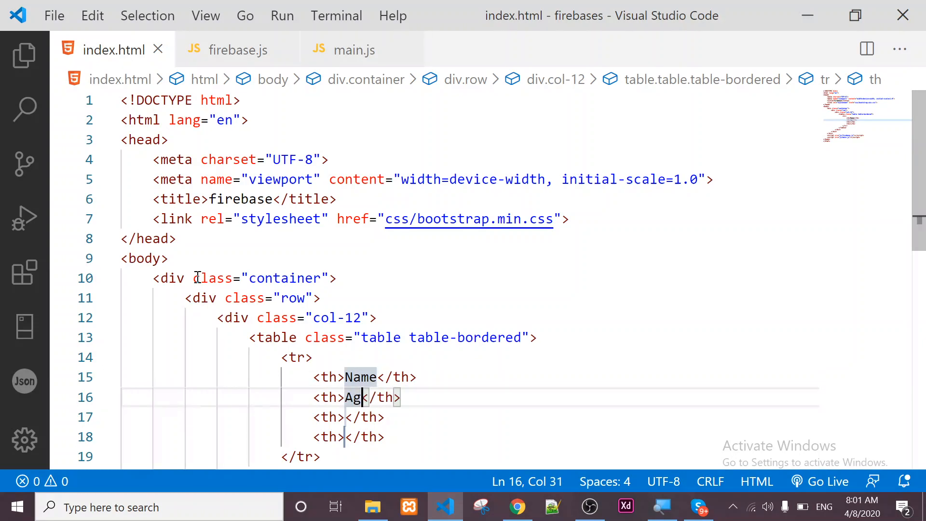
key("Tab")
type("Country")
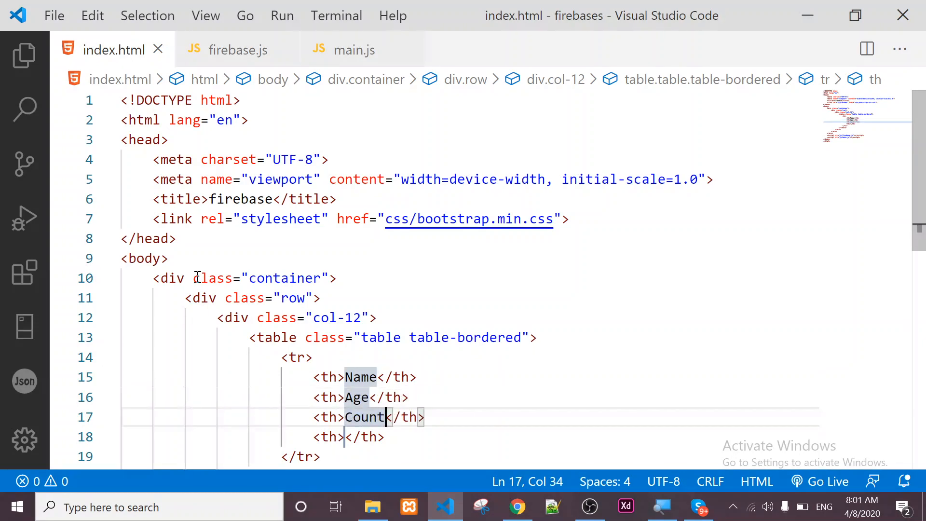
key("Tab")
type("Status")
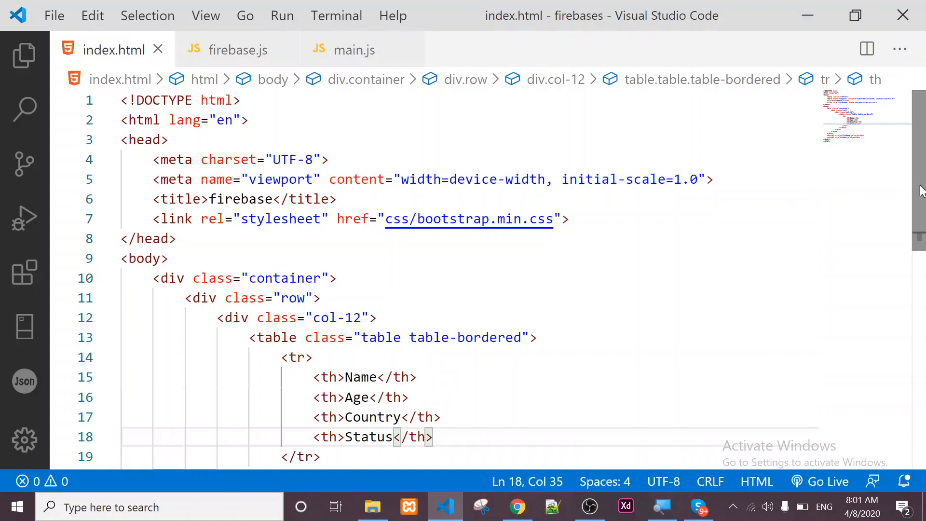
left_click_drag(919, 185, 923, 264)
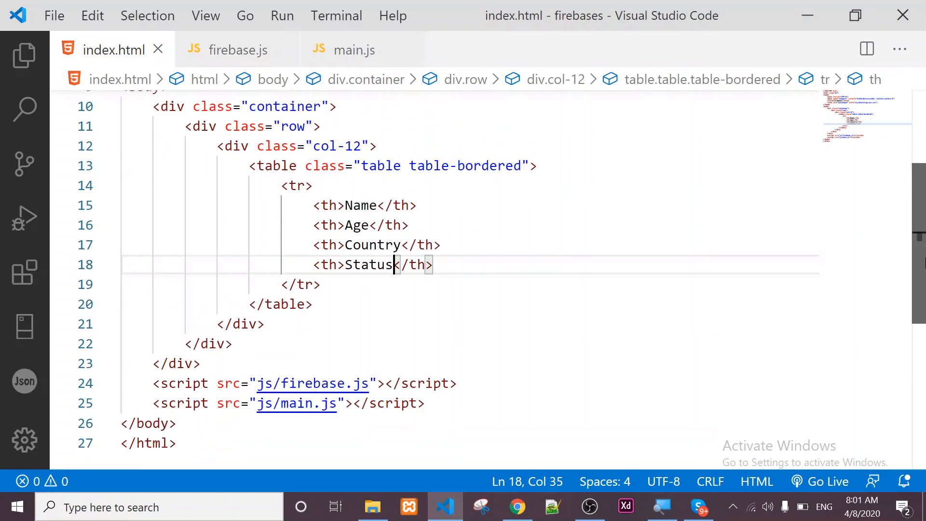
left_click(819, 479)
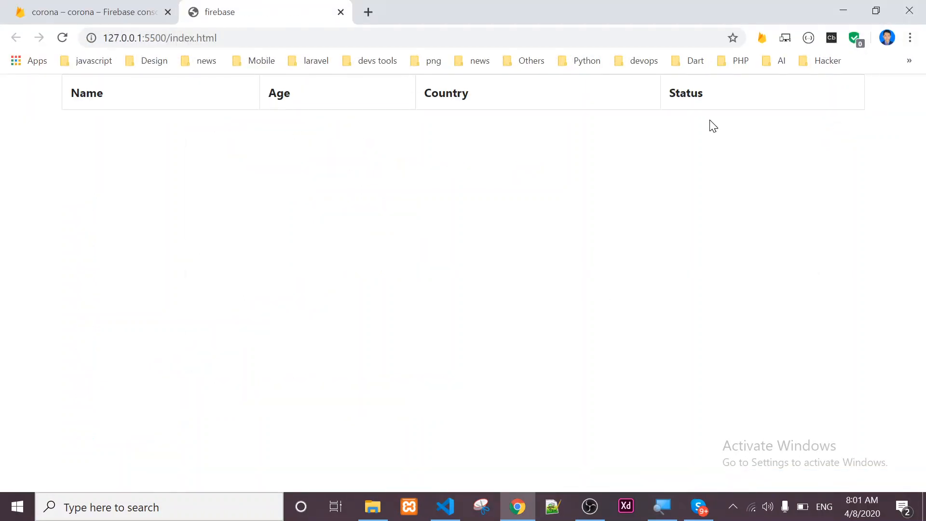
Copy the firebase-app.js script tag from the Firebase console in Chrome and paste it above the js/firebase.js script in index.html in VS Code
left_click(91, 6)
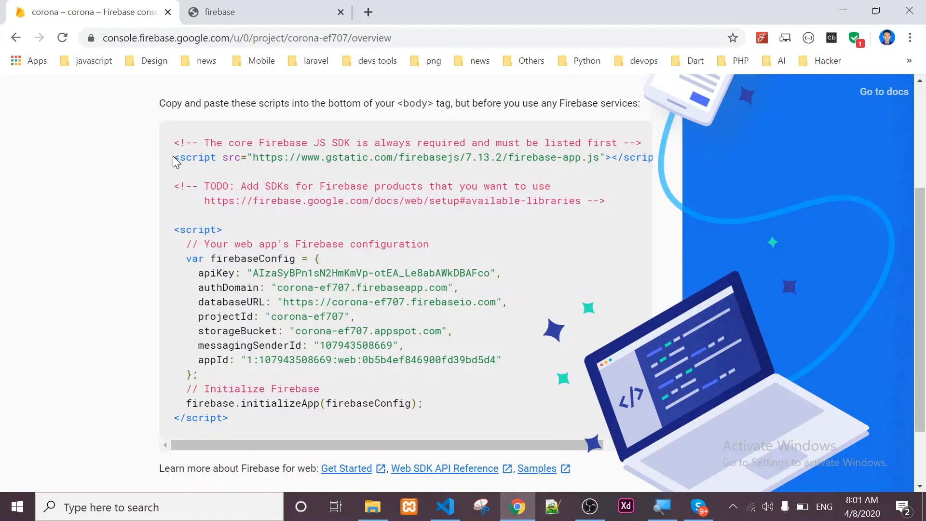
left_click_drag(172, 161, 641, 152)
key("ctrl+c")
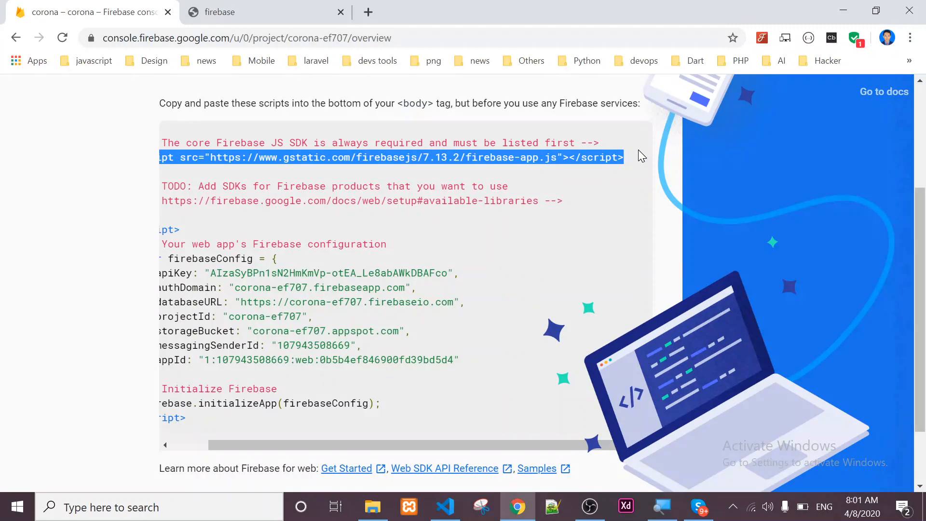
left_click(453, 509)
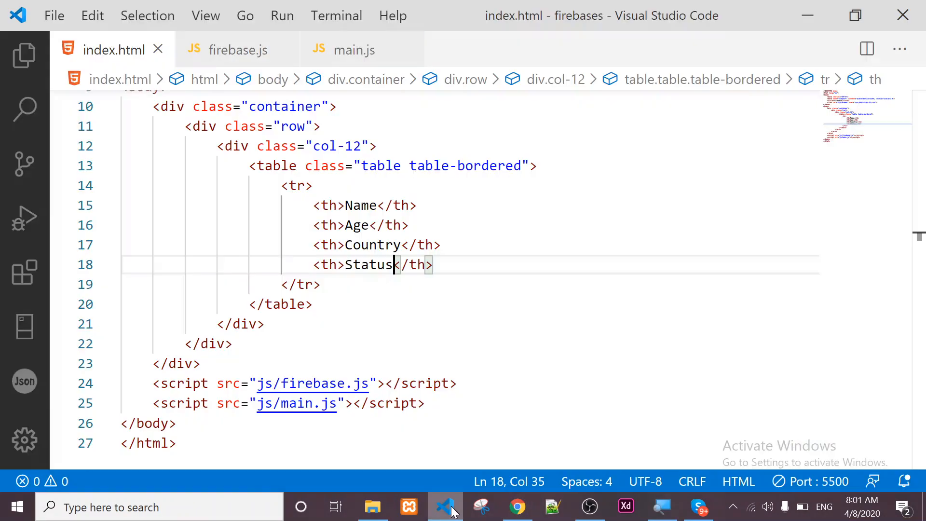
left_click(315, 355)
key("Return")
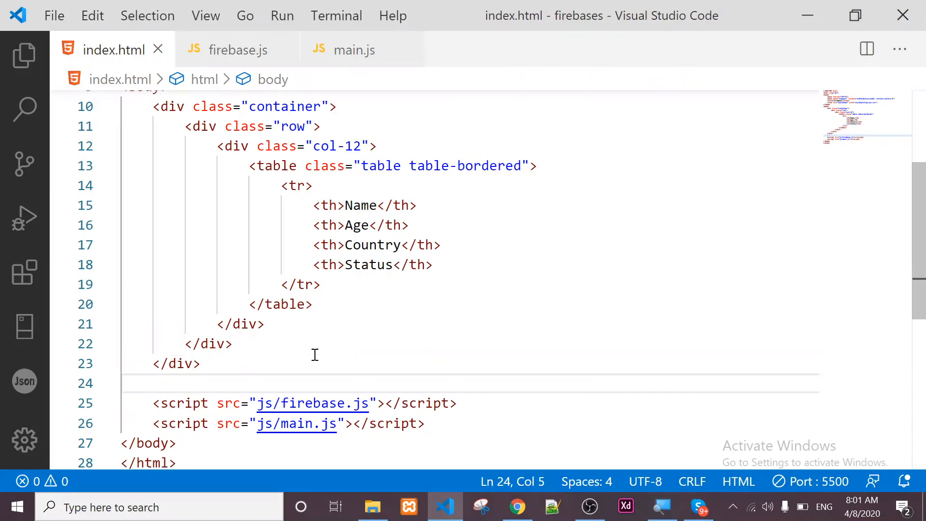
key("ctrl+v")
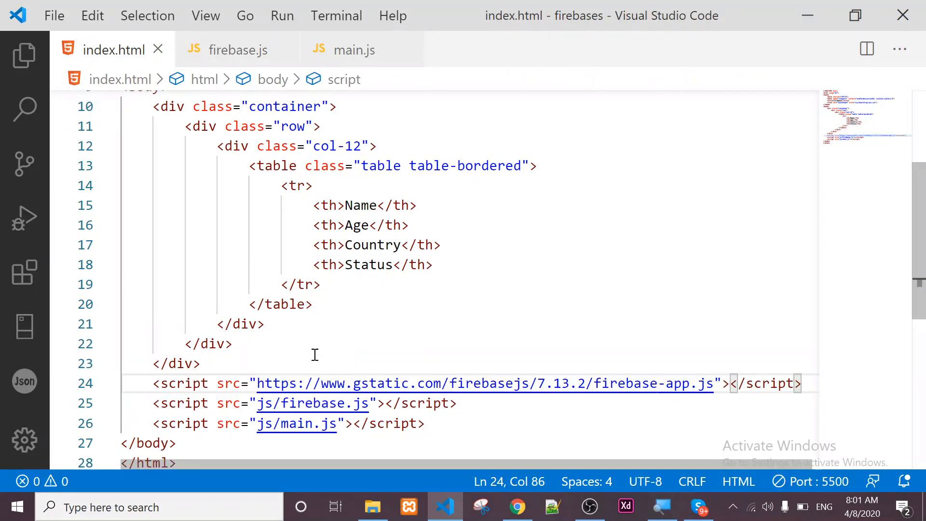
Paste a second copy of the firebase-app.js script tag below the first and change its source file to firebase-firestore.js
key("Return")
key("ctrl+v")
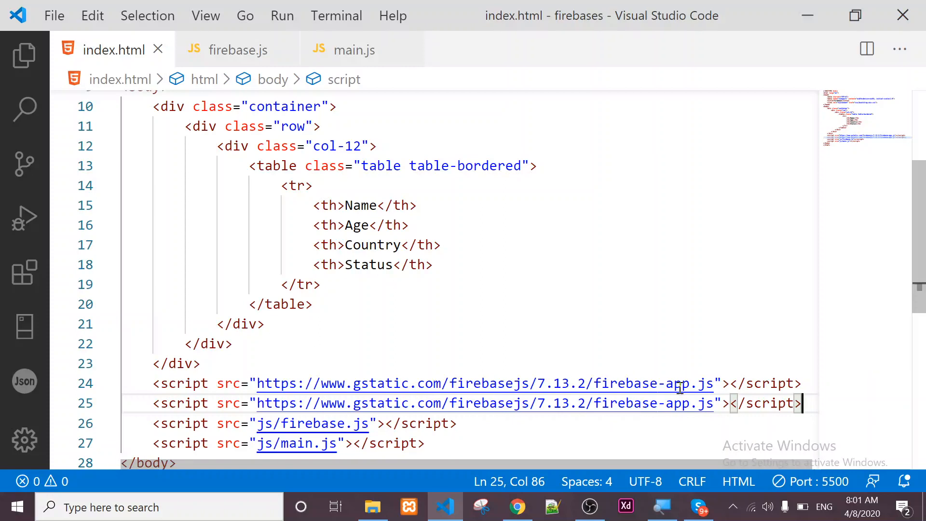
double_click(679, 404)
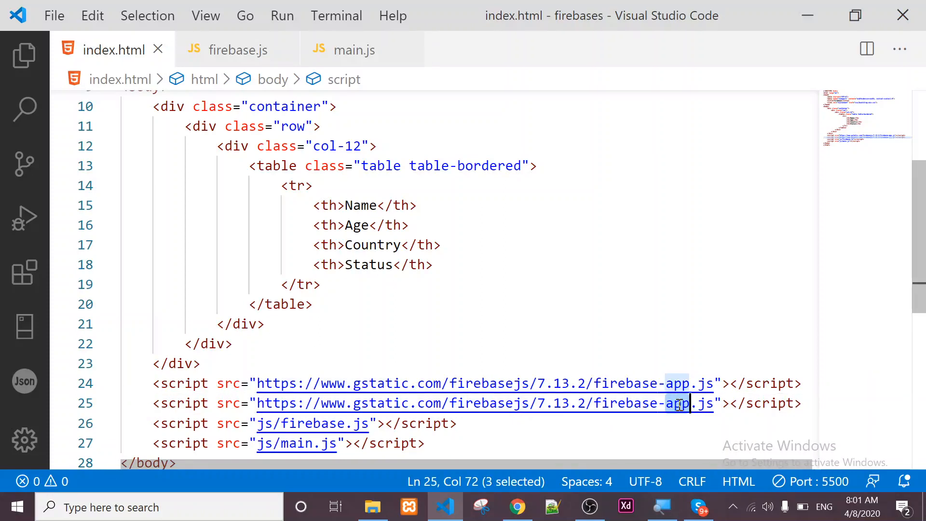
type("fireba")
key("BackSpace")
key("BackSpace")
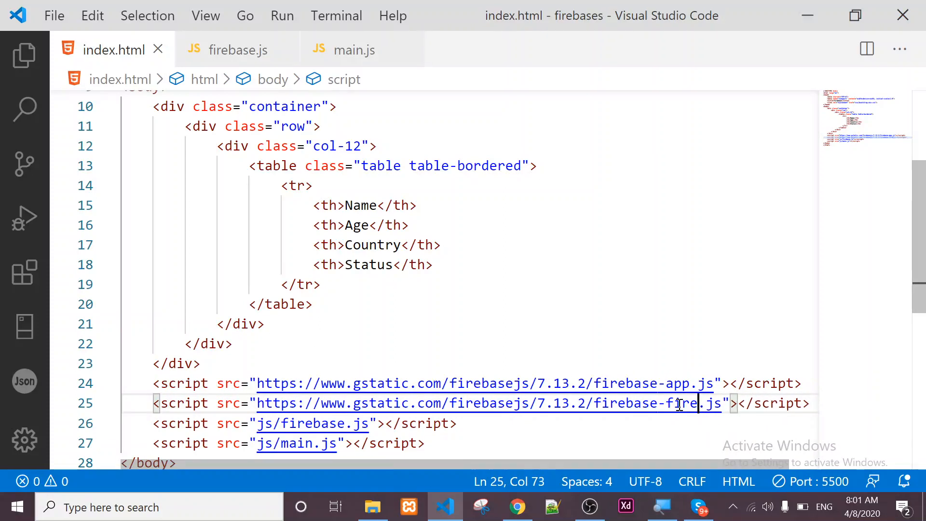
type("store")
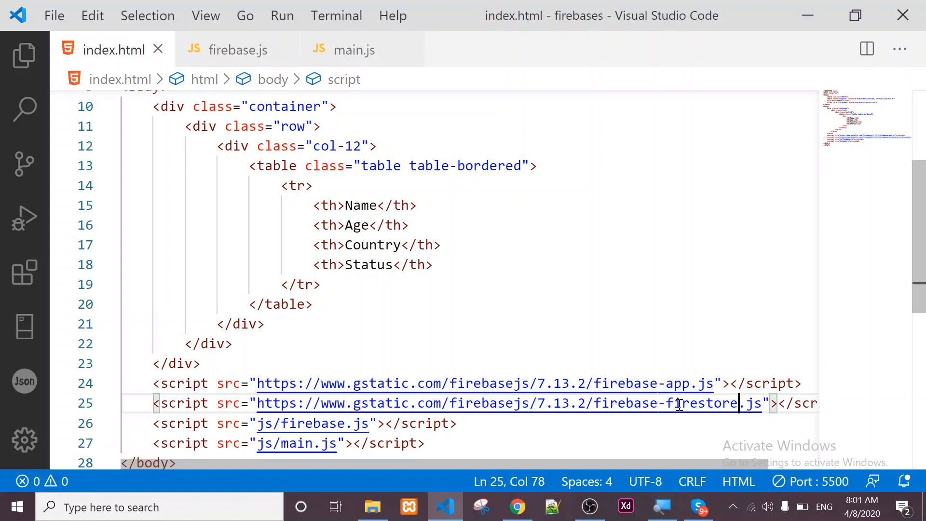
left_click(682, 423)
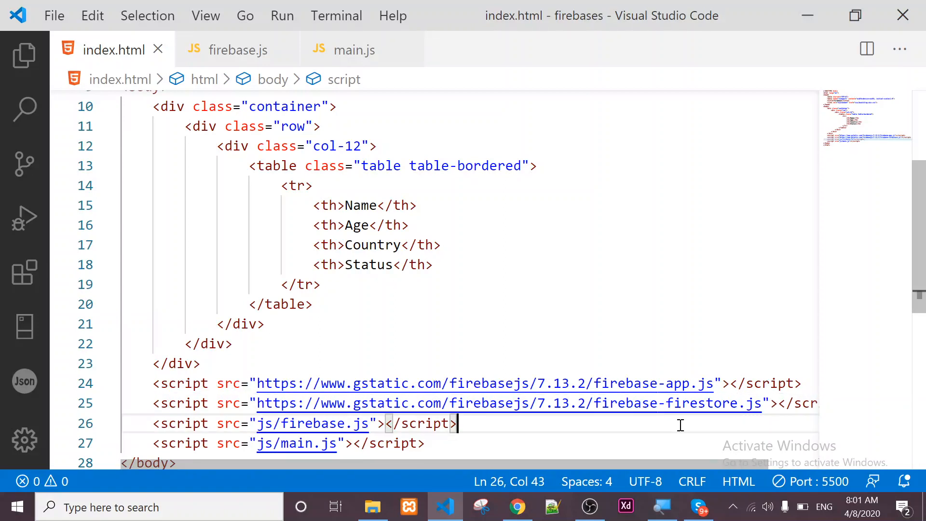
Copy the Firebase configuration, including the API key, and initialization code from the console in Chrome and paste it into firebase.js in VS Code
left_click(518, 506)
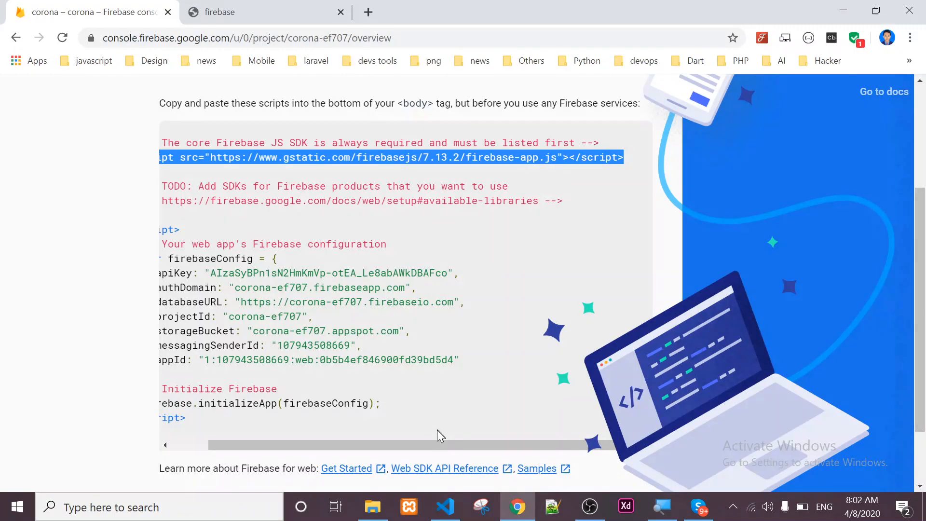
left_click_drag(429, 443, 256, 449)
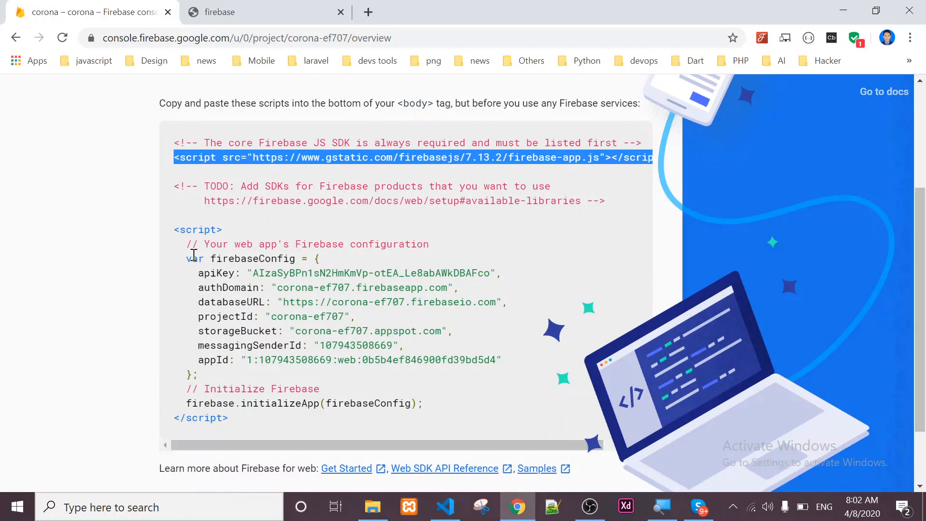
left_click_drag(181, 244, 432, 406)
key("ctrl+c")
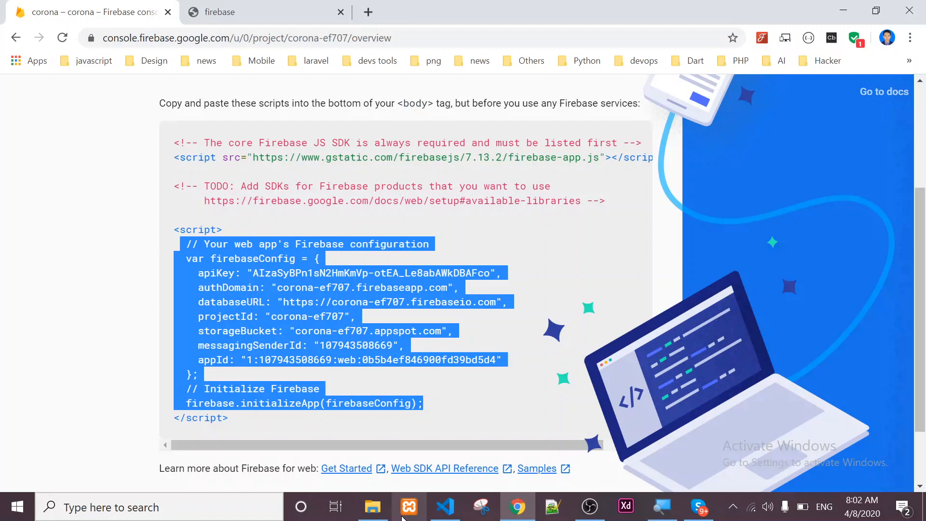
left_click(436, 515)
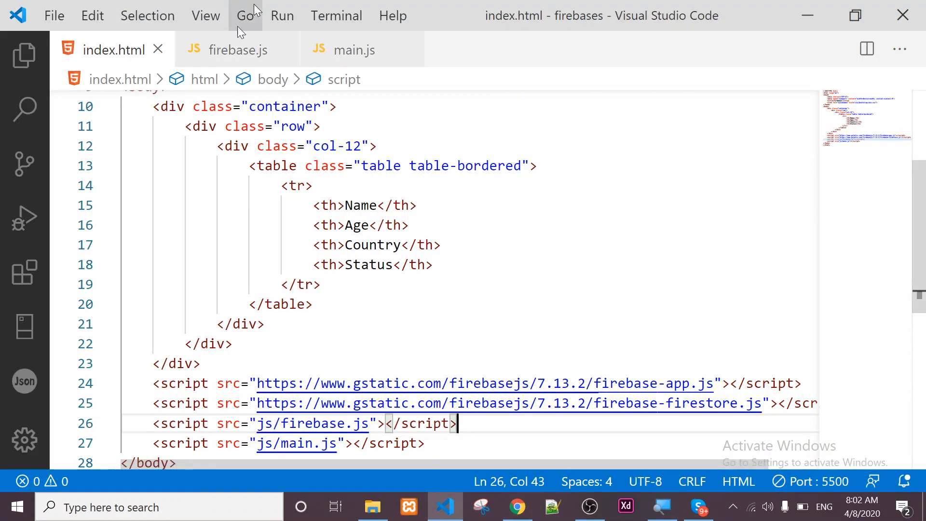
left_click(226, 54)
key("ctrl+v")
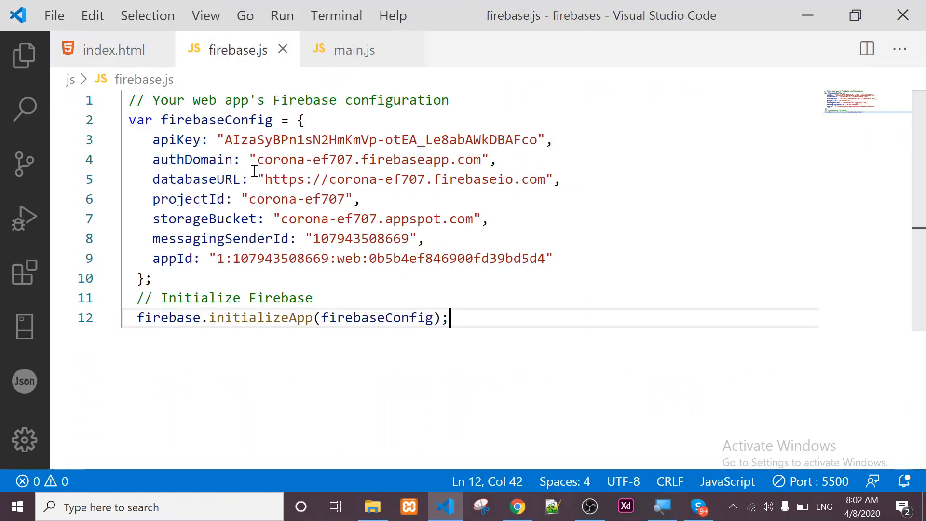
Declare var db = firebase.firestore(); below the initializeApp line in firebase.js, then close that file and open main.js
key("Return")
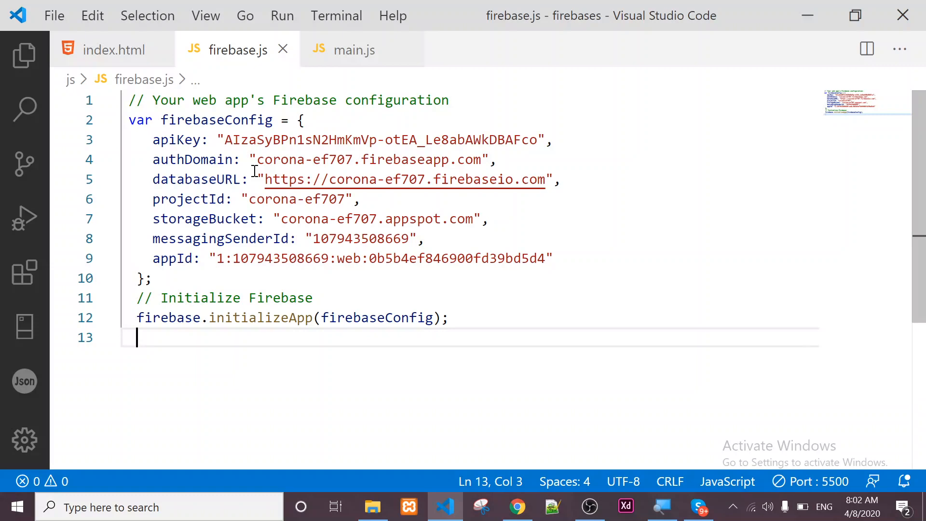
type("var db =")
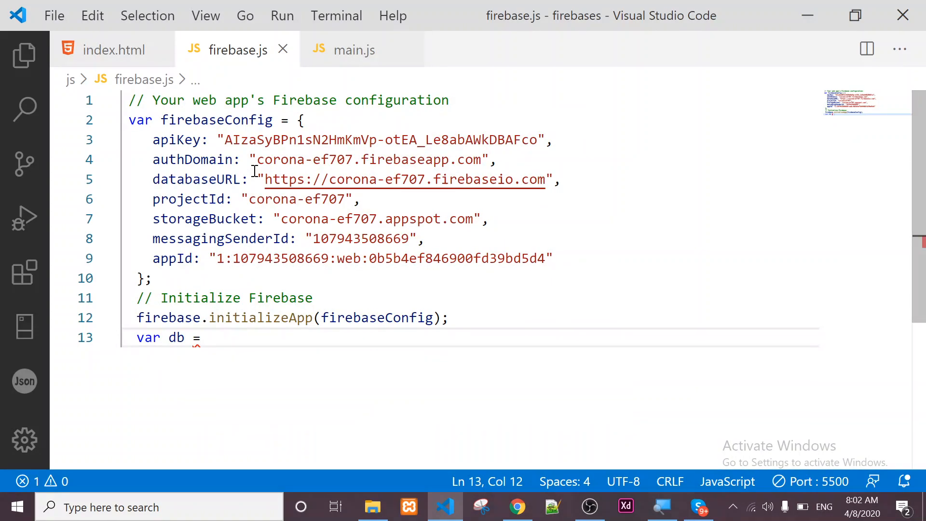
type(" firebase.")
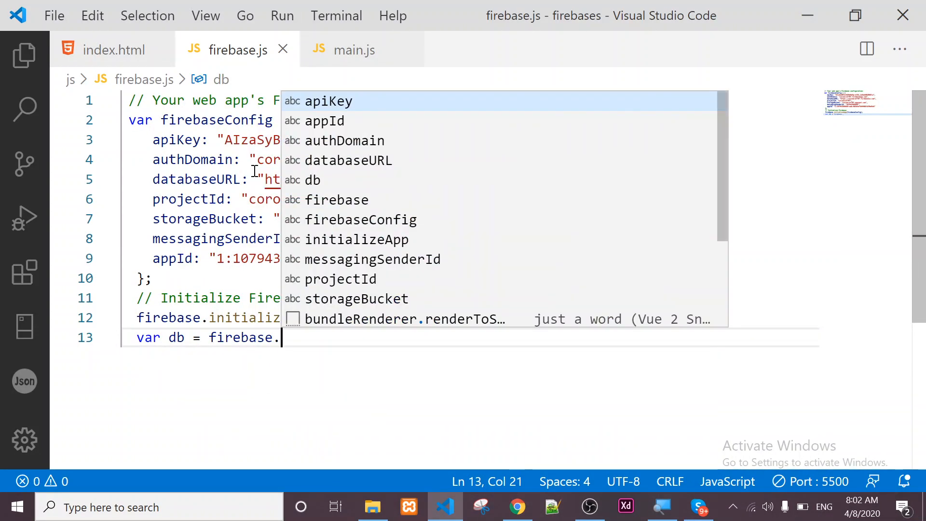
type("firestore")
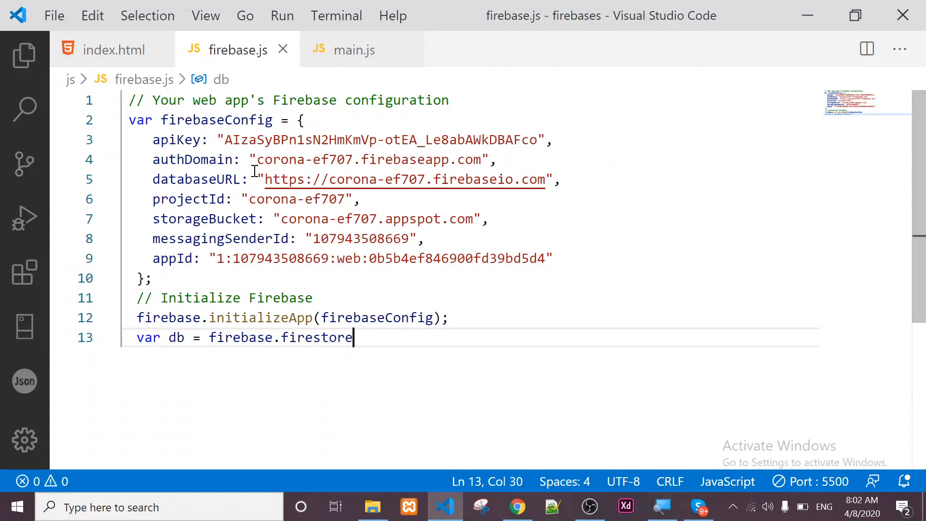
type("();")
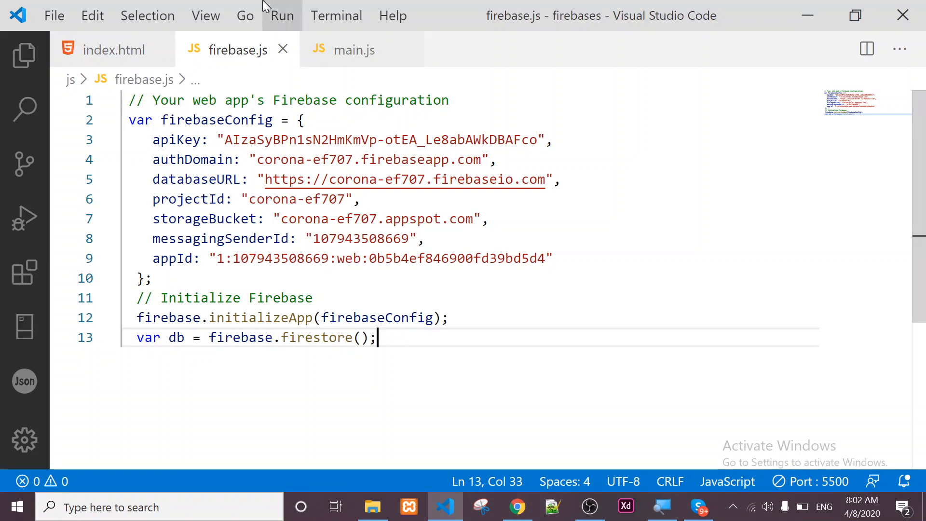
left_click(283, 50)
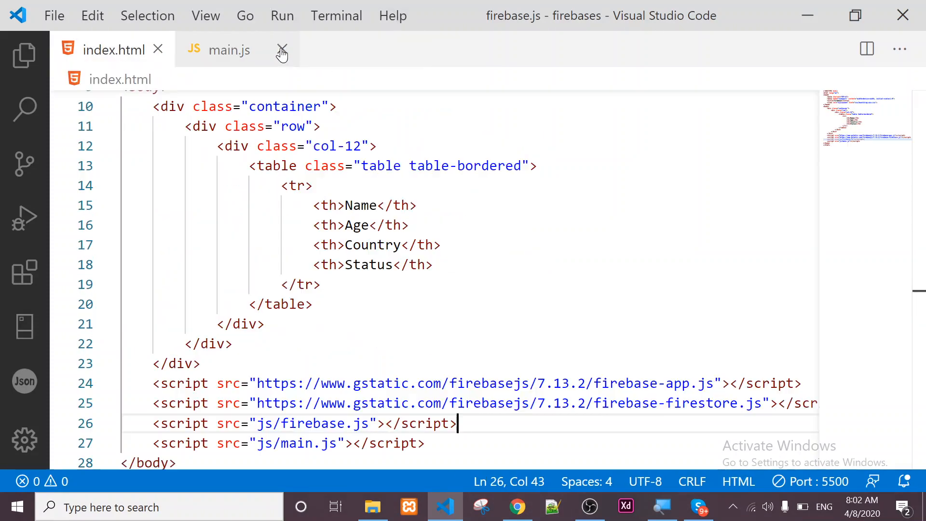
left_click(242, 51)
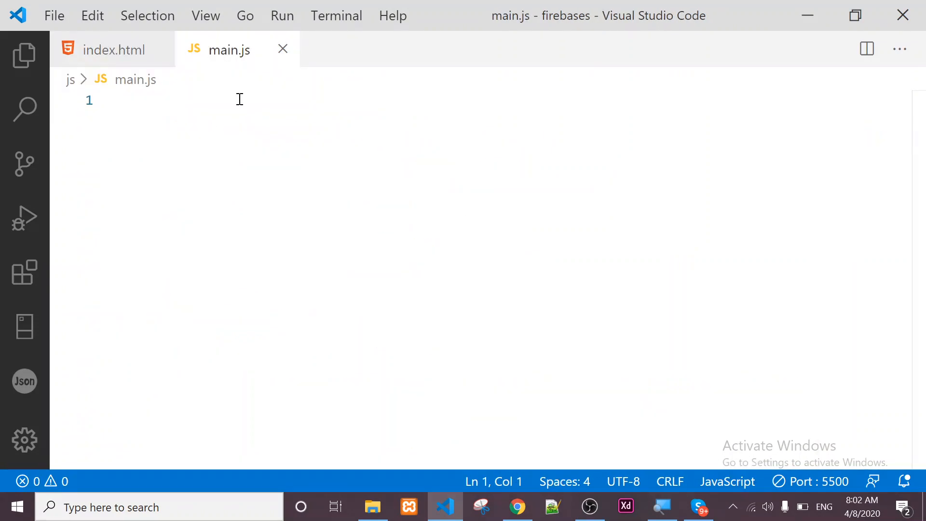
type("debugger.")
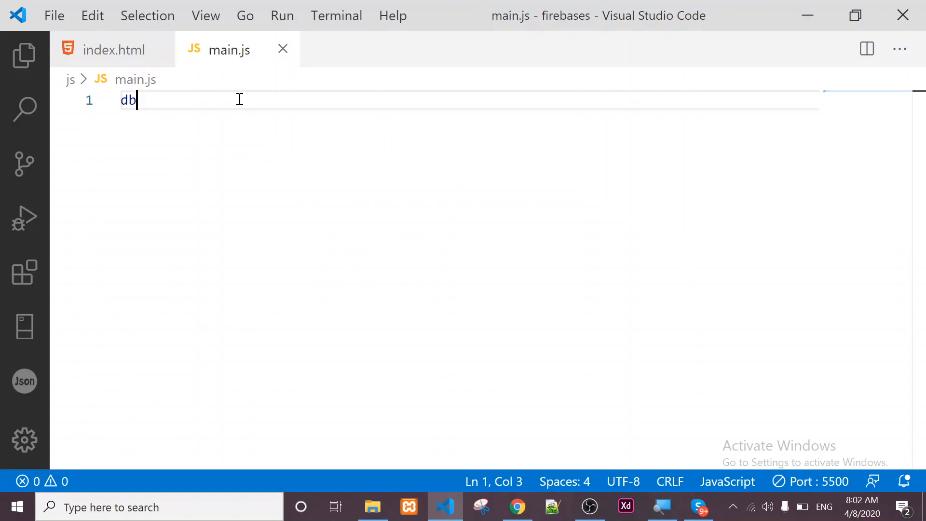
key("Escape")
key("BackSpace")
key("BackSpace")
key("BackSpace")
key("BackSpace")
key("BackSpace")
key("BackSpace")
key("BackSpace")
key("BackSpace")
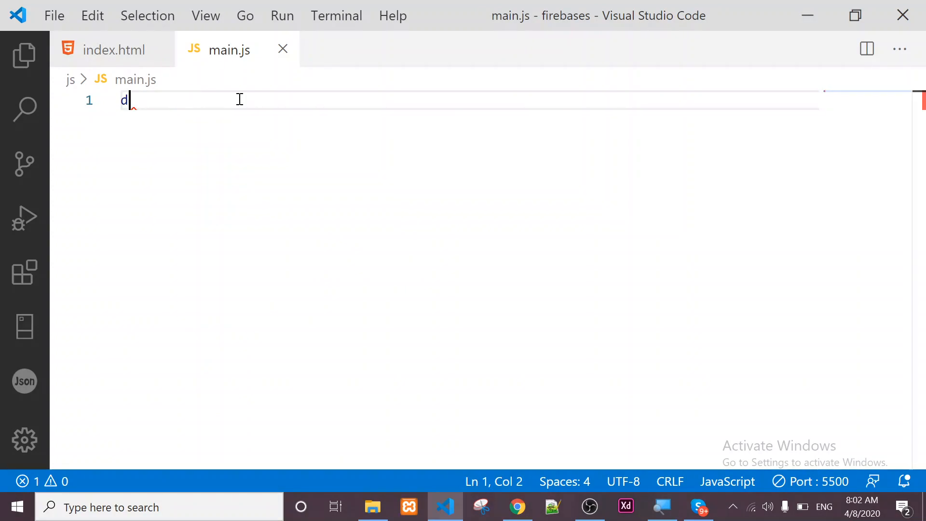
type("ebugger.")
key("BackSpace")
key("BackSpace")
key("BackSpace")
key("BackSpace")
key("BackSpace")
key("BackSpace")
key("BackSpace")
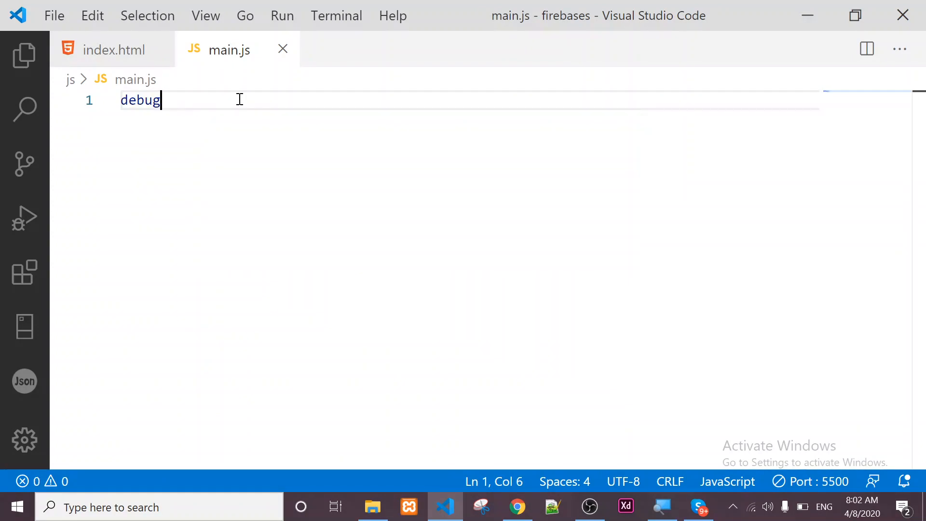
type("ebugger.")
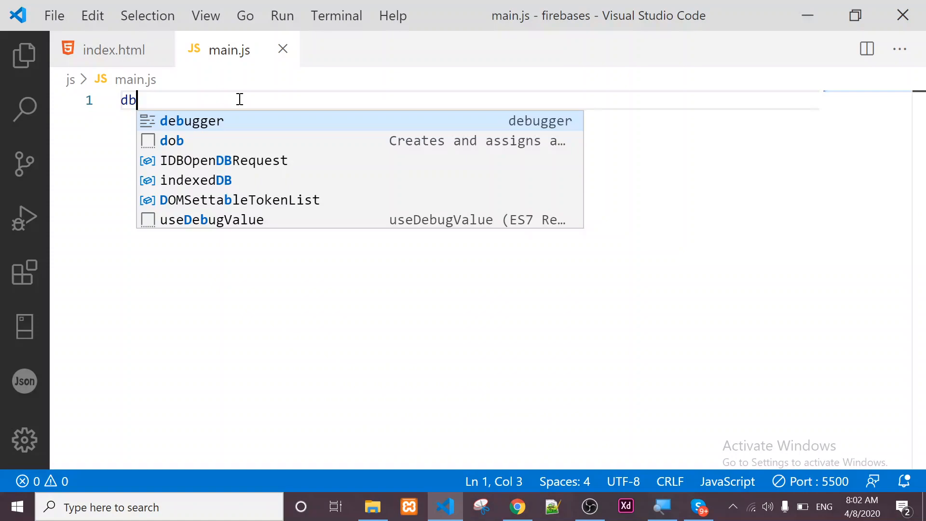
key("BackSpace")
key("BackSpace")
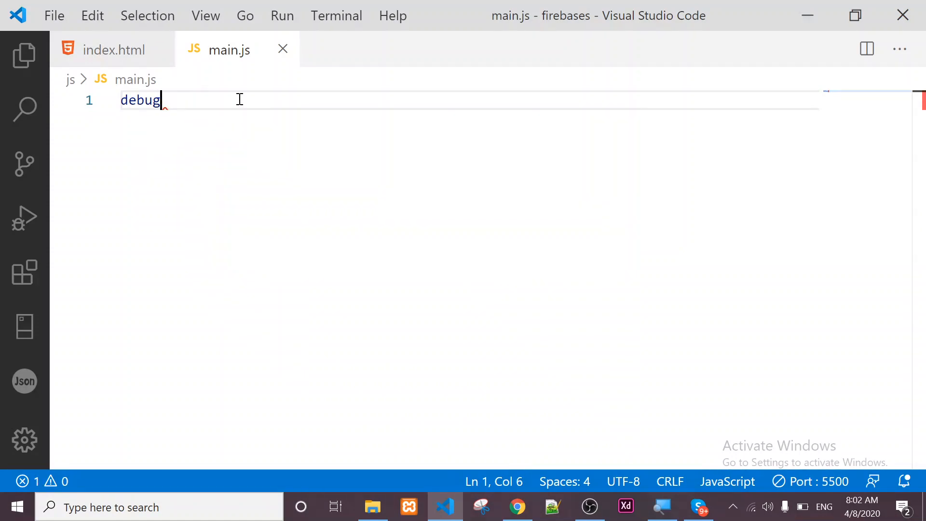
key("BackSpace")
key("BackSpace")
key("BackSpace")
key("BackSpace")
Write a db.collection('doctor').get().then( data => { }) call with an empty callback body in main.js
type("b")
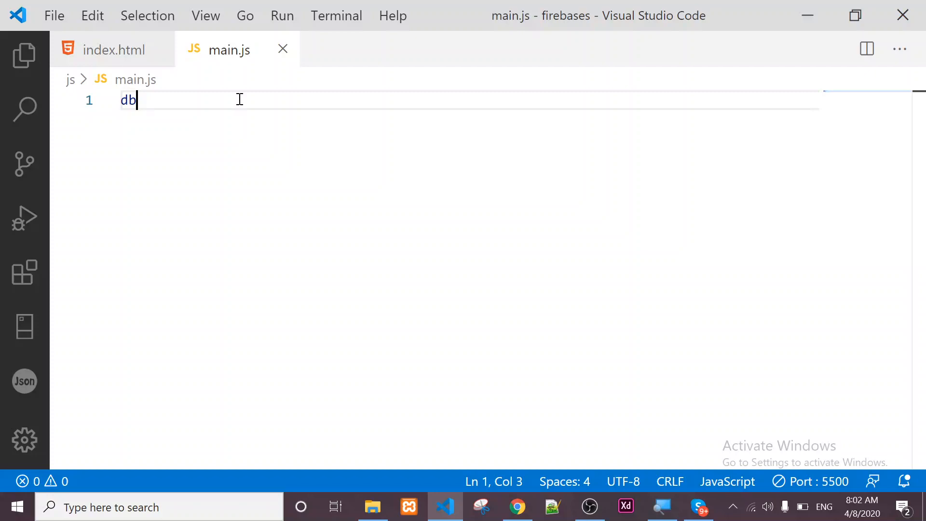
type(" .coll")
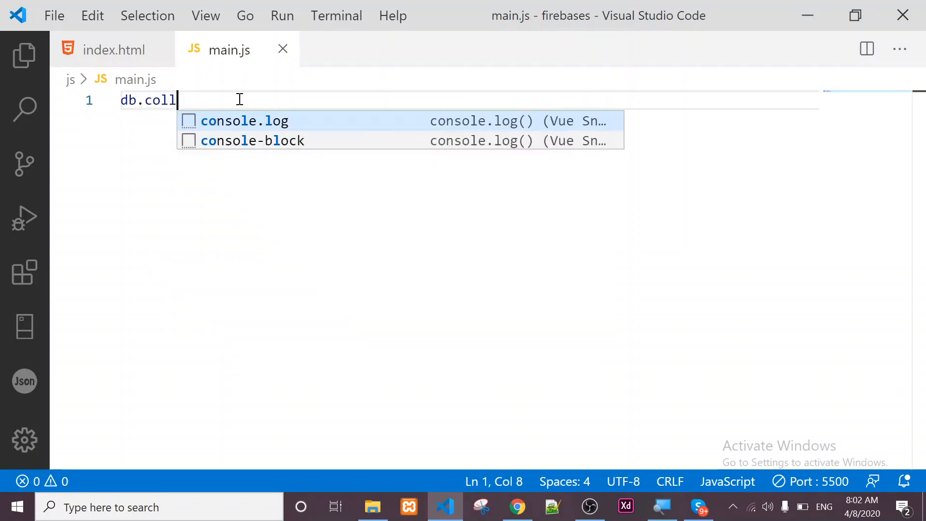
type("ection")
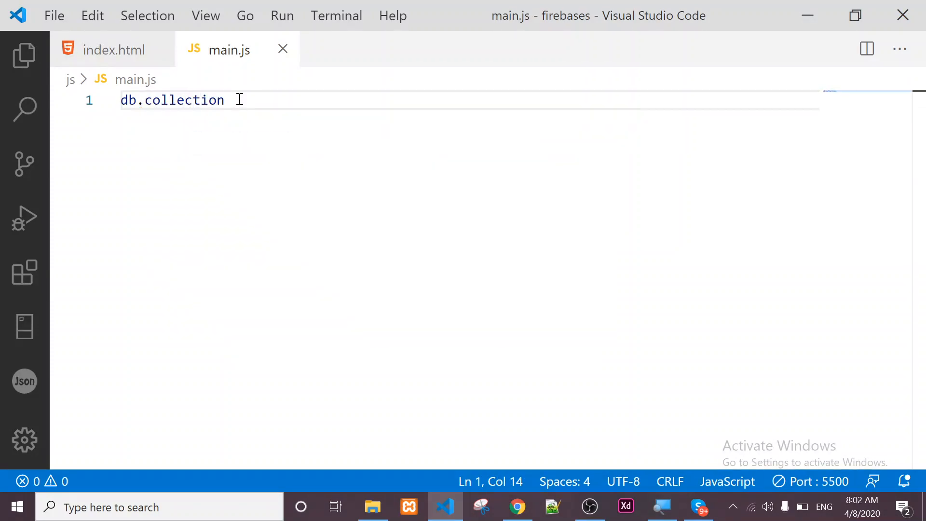
type("('")
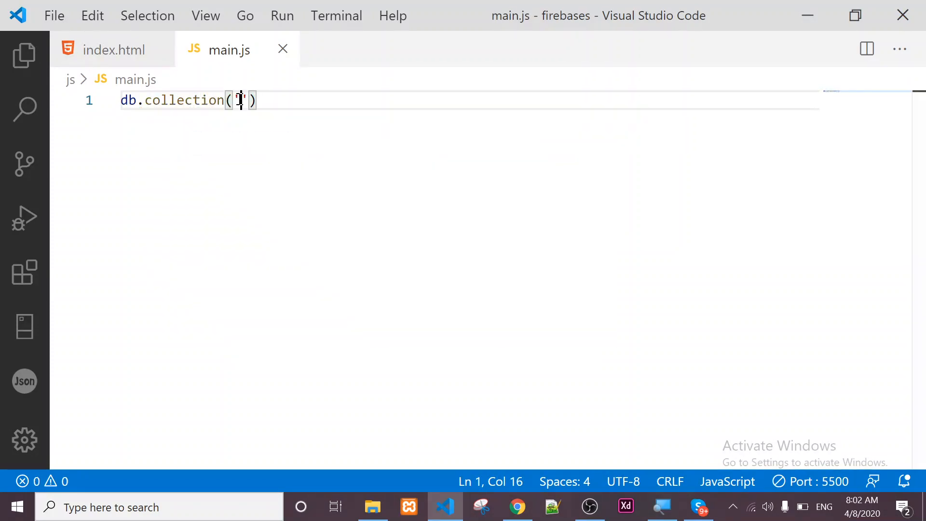
type("doctor')")
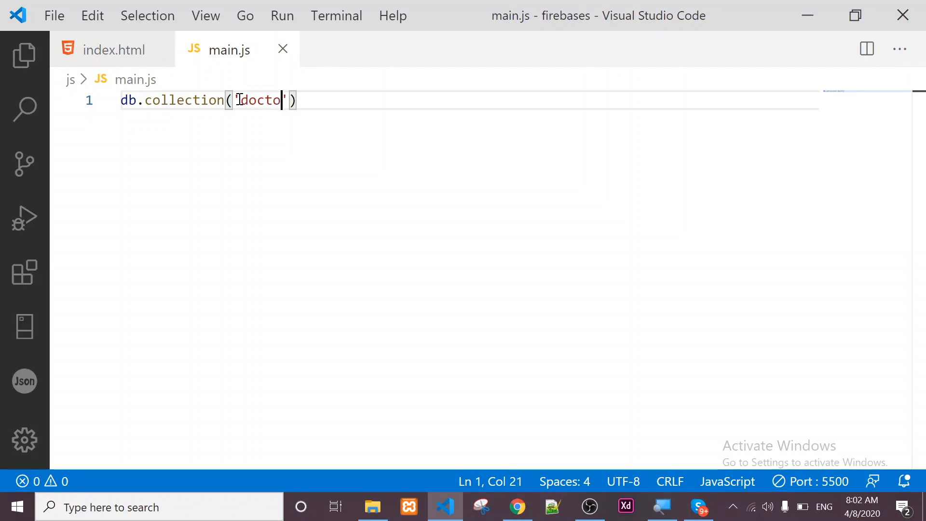
type(".get*")
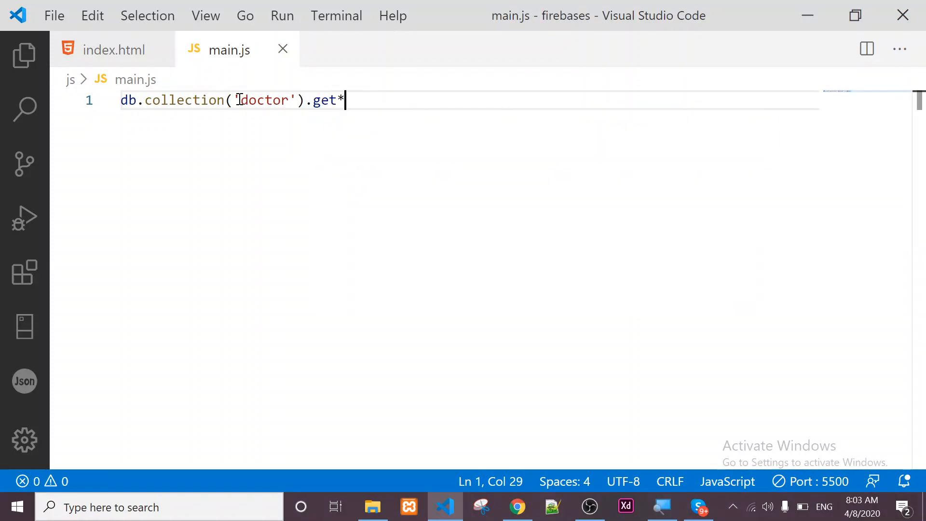
key("BackSpace")
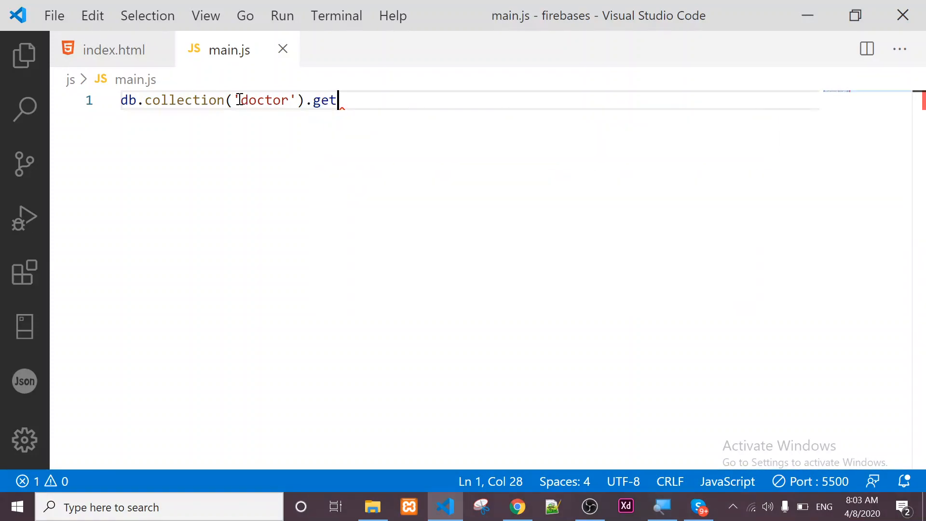
type("().then( data =")
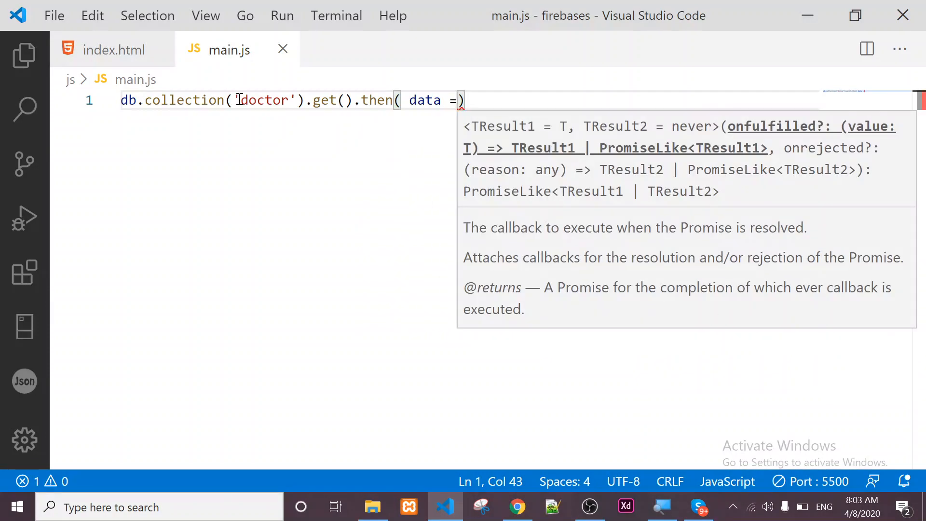
type("> {")
key("Return")
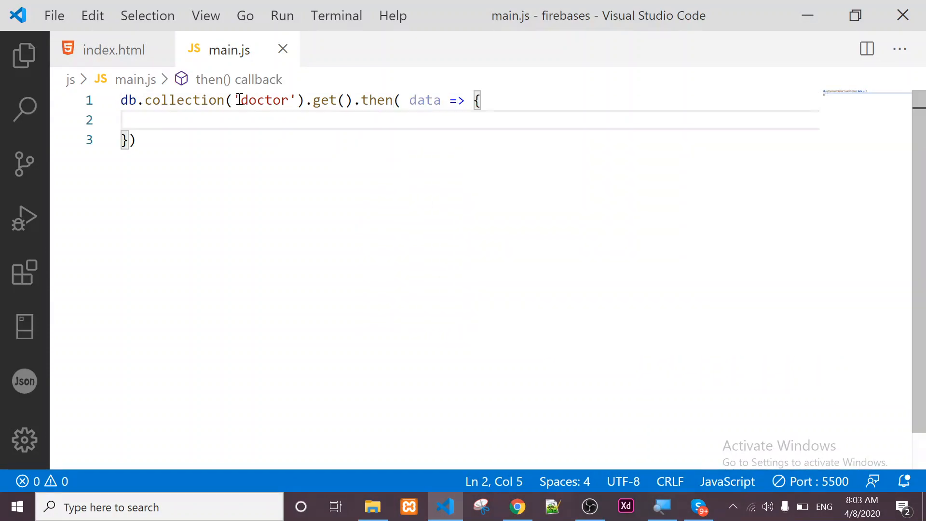
Add console.log(data); inside the then callback in main.js
type("console")
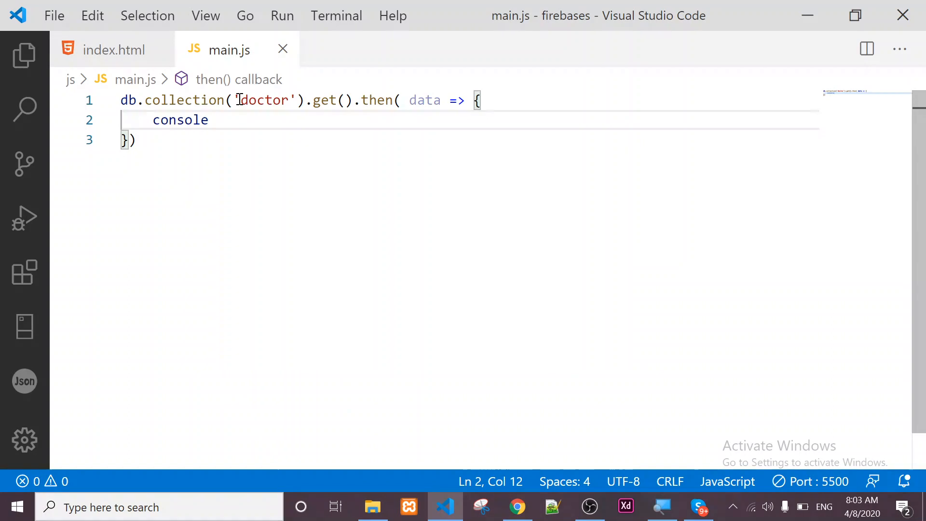
type(".lgo")
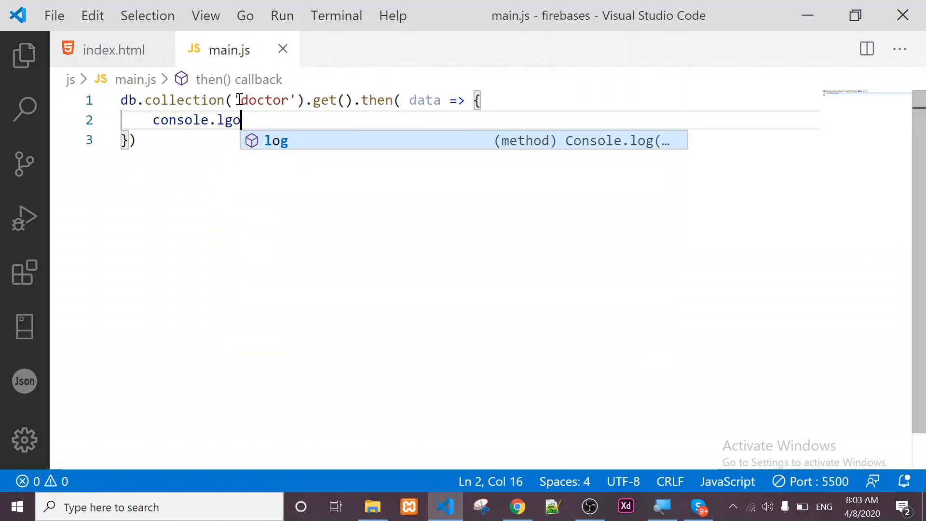
key("BackSpace")
key("BackSpace")
type("og(dat")
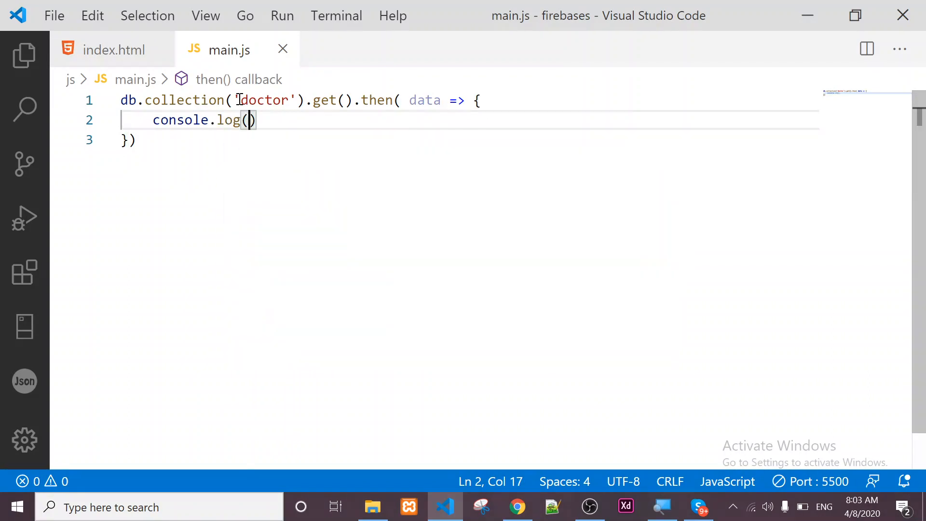
type("a);")
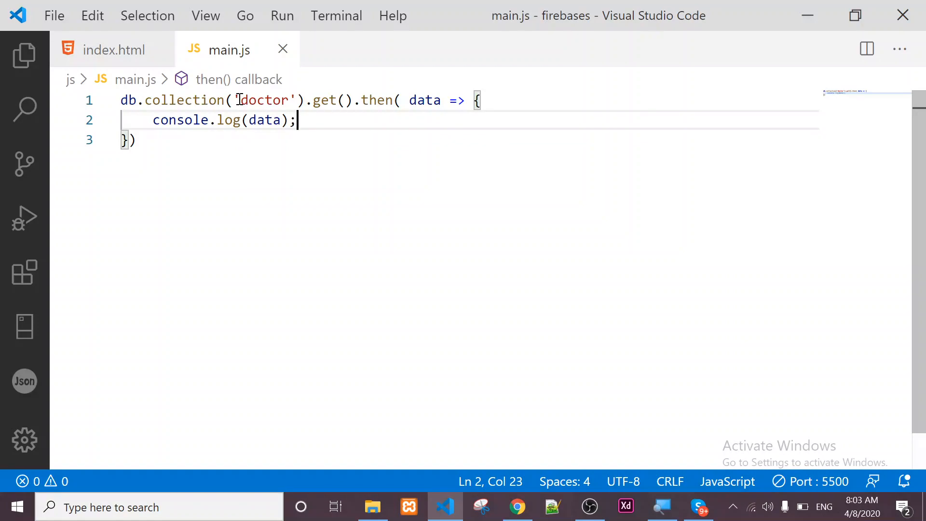
Switch to the local firebase page in Chrome and examine the messages in its developer tools console
left_click(518, 505)
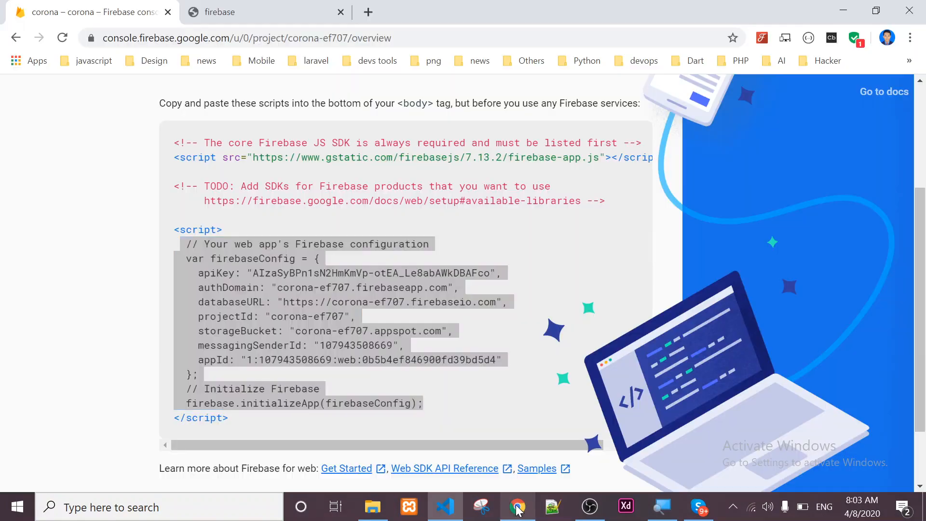
left_click(248, 6)
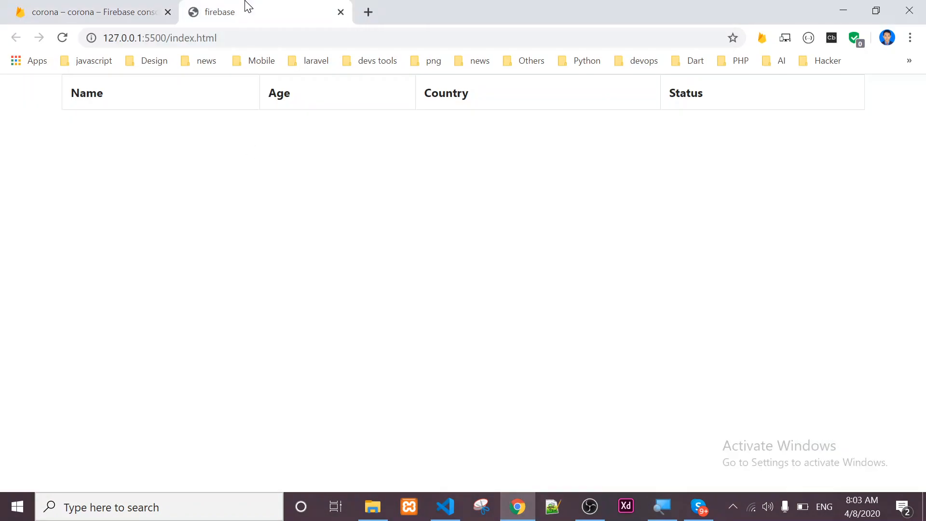
right_click(260, 203)
left_click(313, 390)
left_click(212, 291)
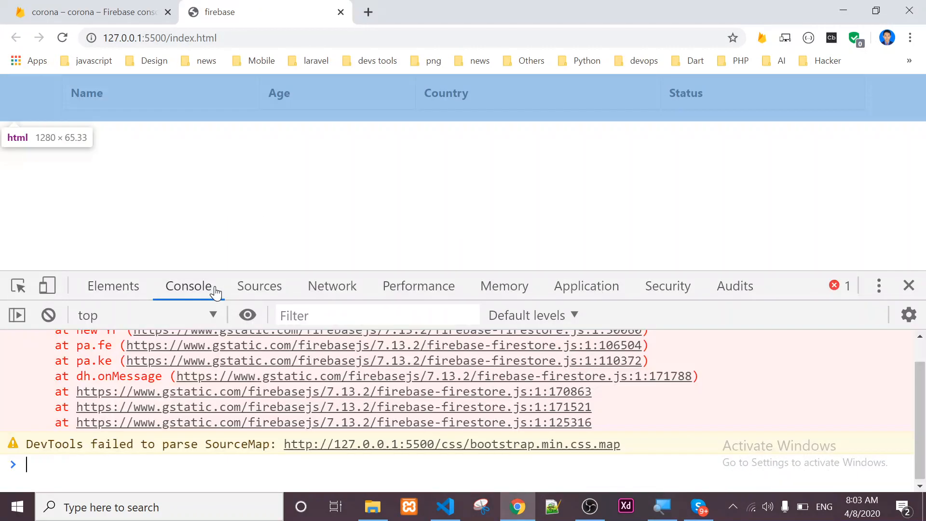
left_click_drag(918, 399, 918, 361)
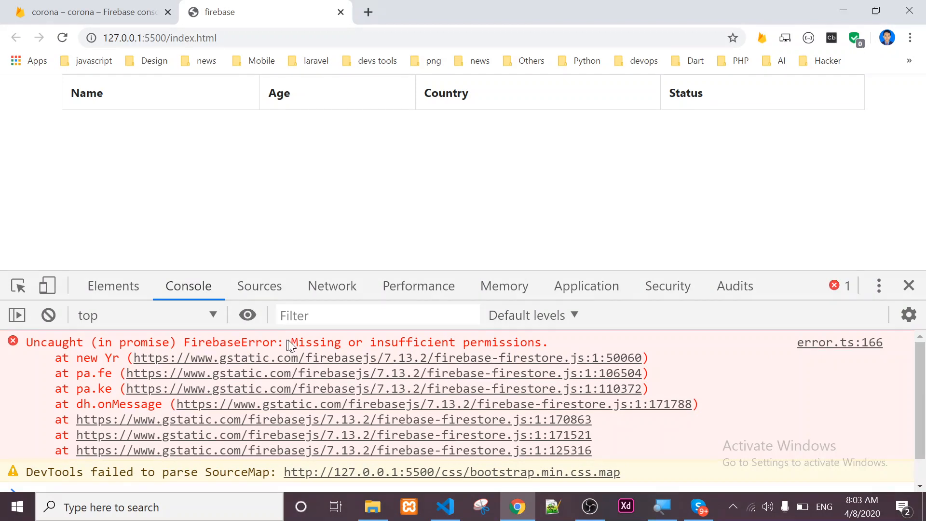
Return to the corona project in the Firebase console and open the security rules of its Cloud Firestore database
left_click(131, 6)
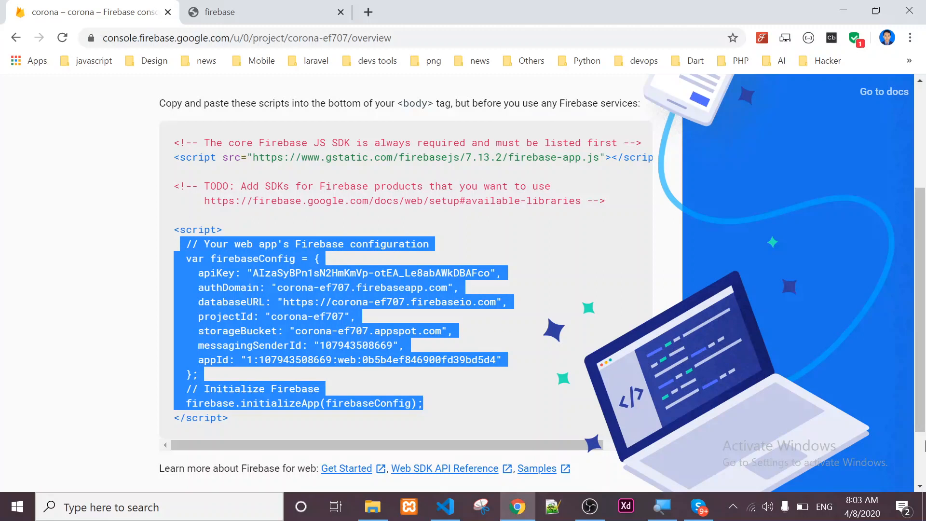
scroll(535, 461, "down", 2)
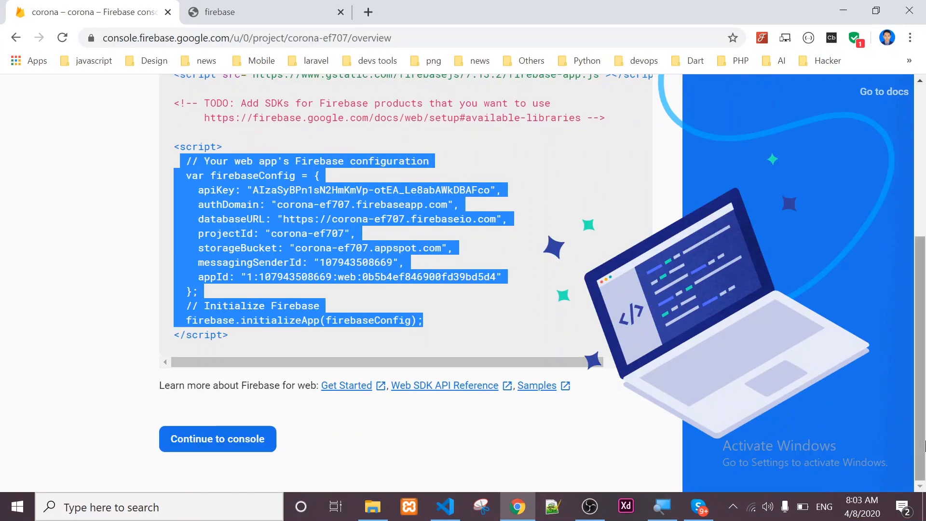
left_click(232, 440)
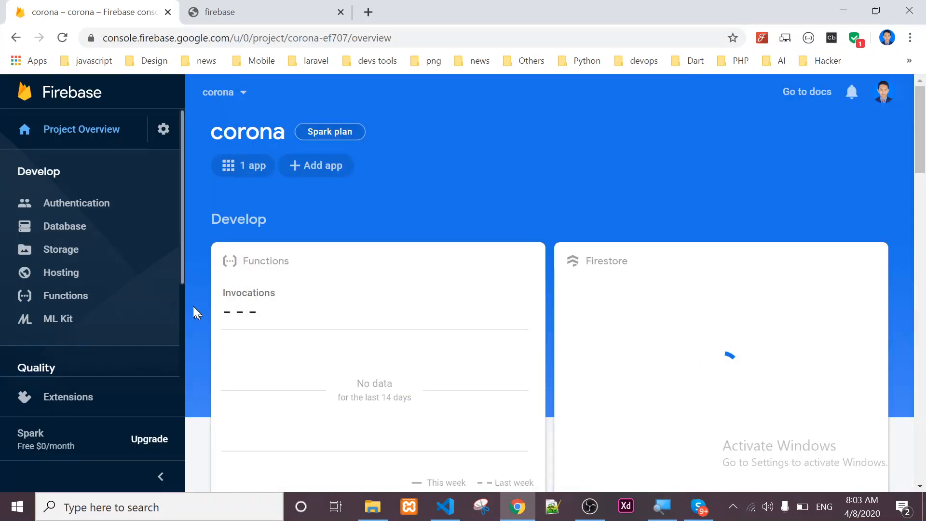
left_click(75, 228)
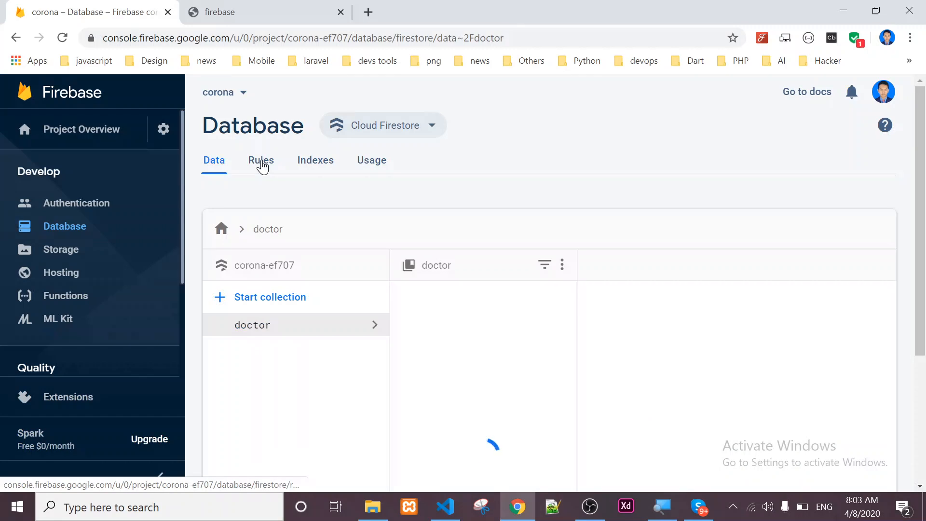
left_click(263, 167)
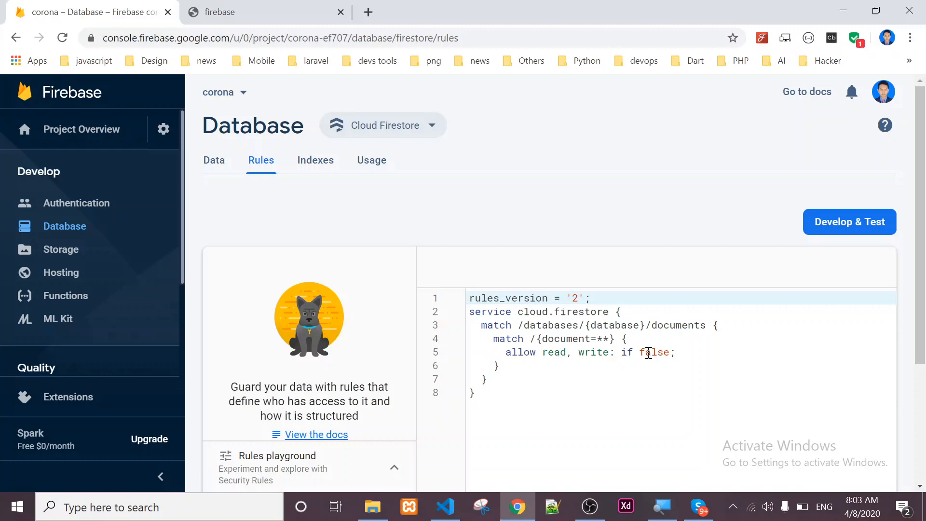
Set the allow read, write condition to true in the Firestore rules and publish the change
double_click(649, 352)
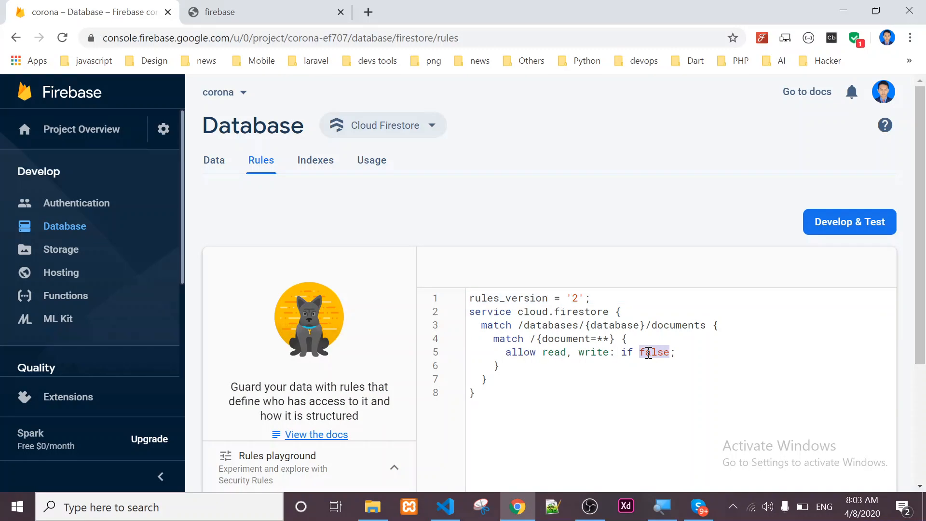
type("true")
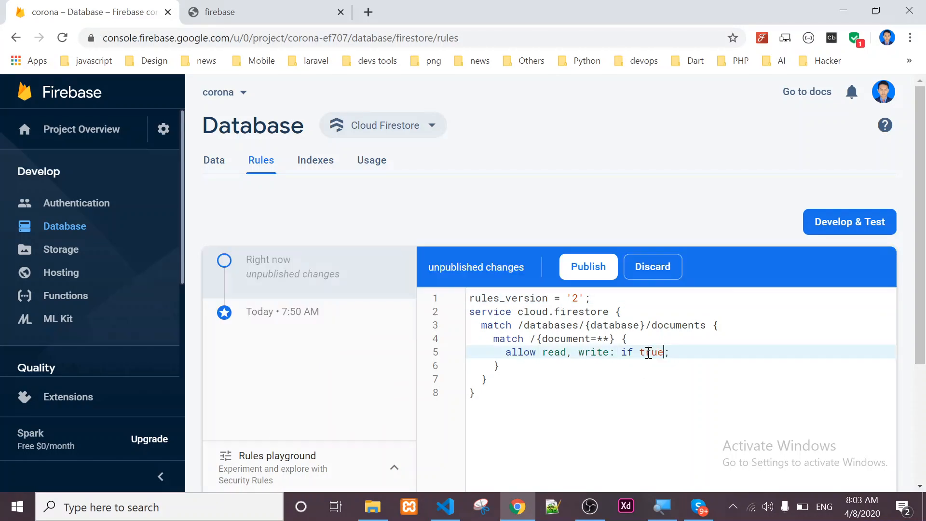
left_click(585, 265)
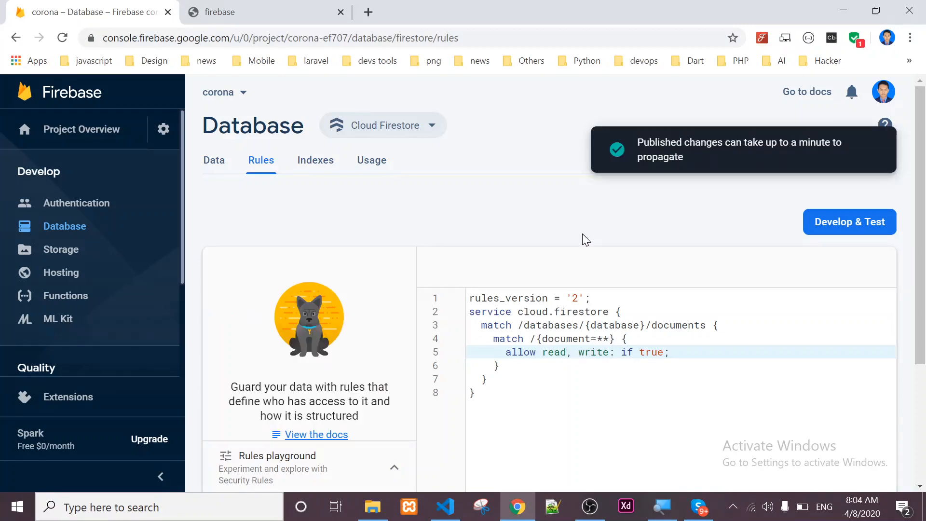
Reload the local firebase page, examine its console output, and return to main.js in Visual Studio Code
left_click(295, 10)
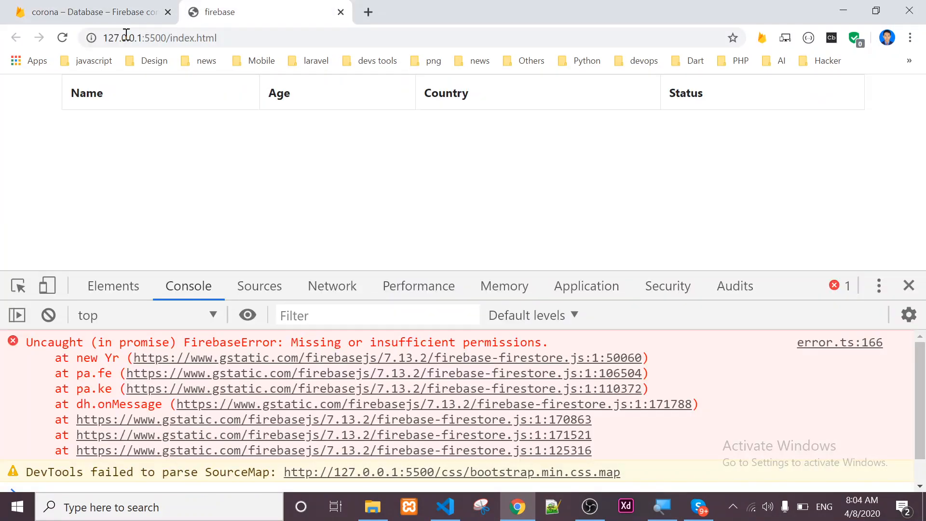
left_click(54, 39)
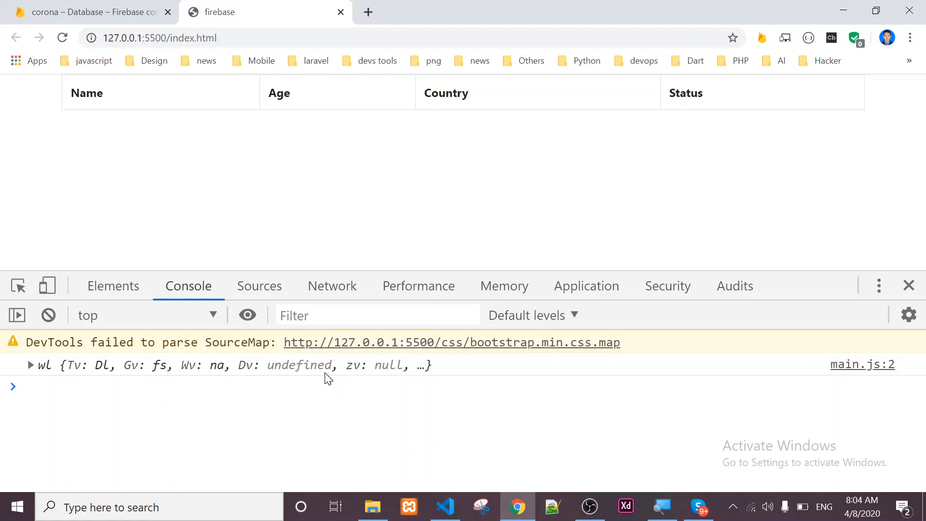
left_click(444, 507)
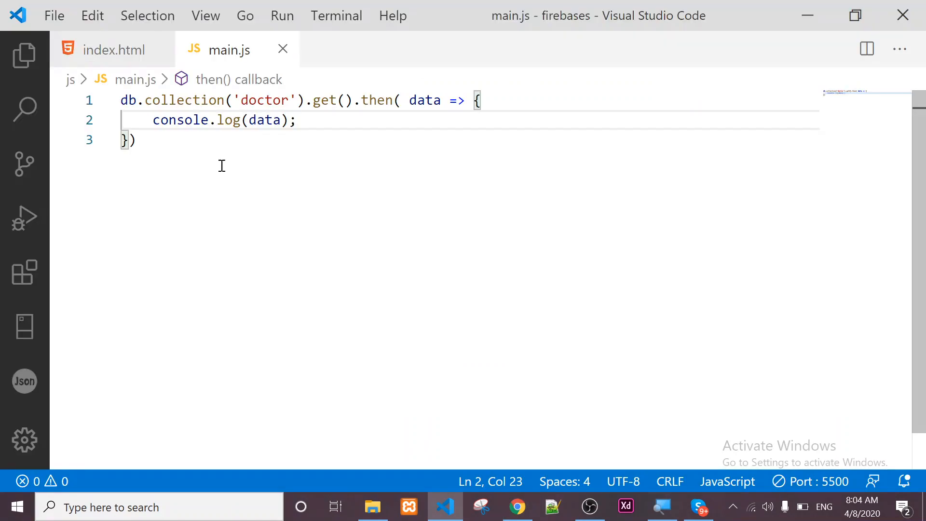
Replace console.log(data); in the then callback with a data.forEach(item => { }) loop that has an empty body
left_click_drag(152, 120, 310, 122)
key("BackSpace")
type("d")
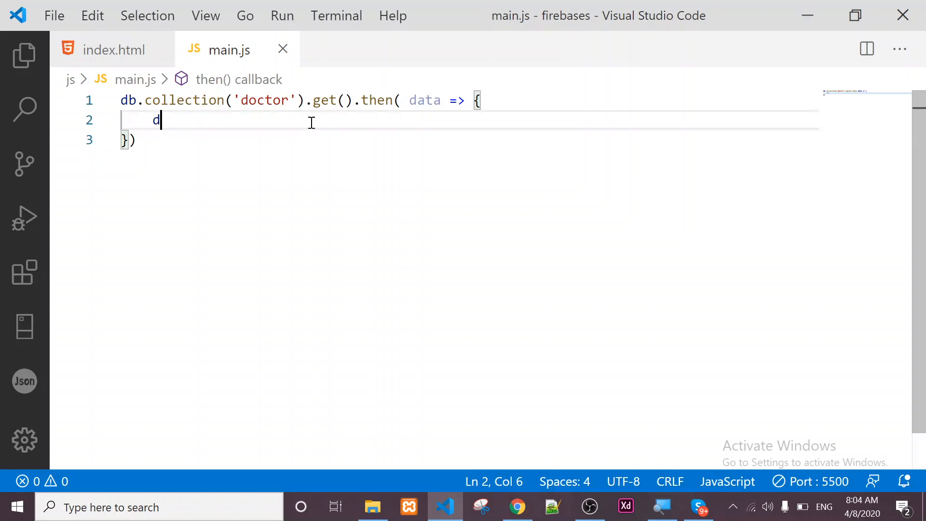
type("ata.forE")
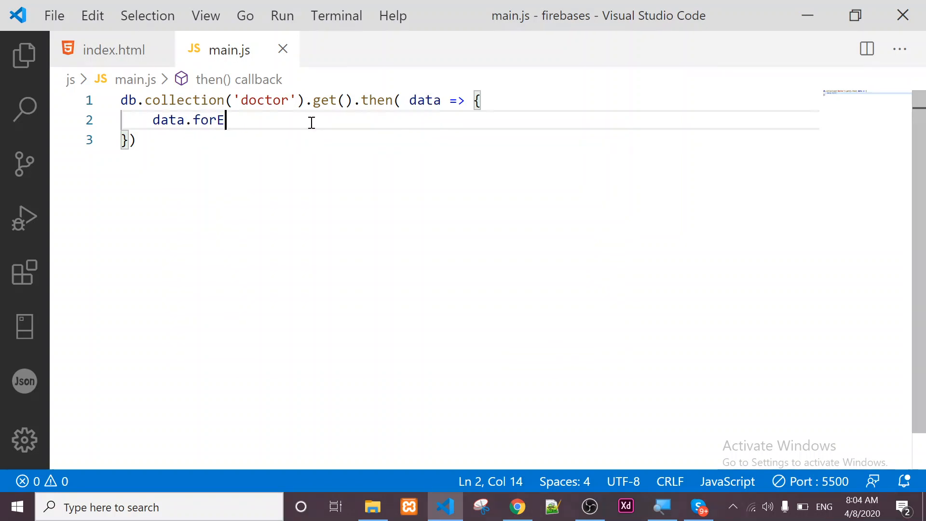
type("ac")
type("h(")
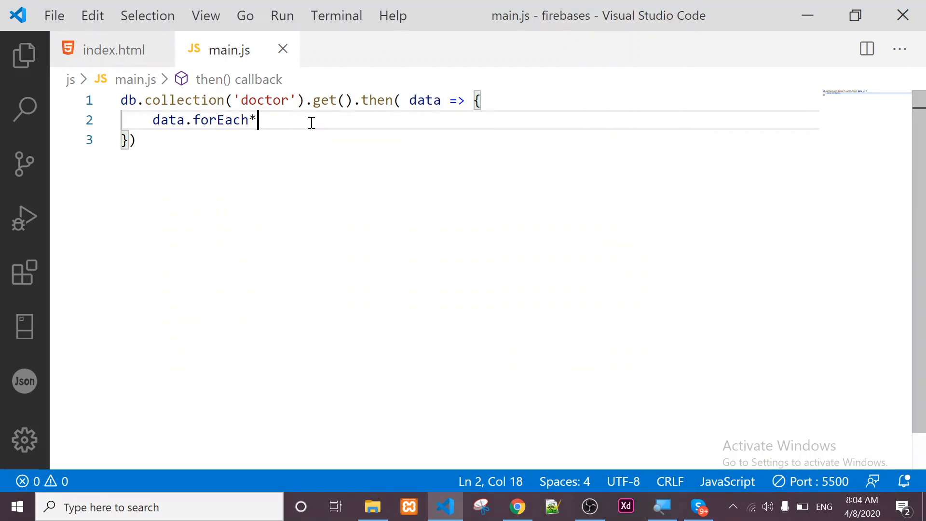
key("BackSpace")
type("(item => ")
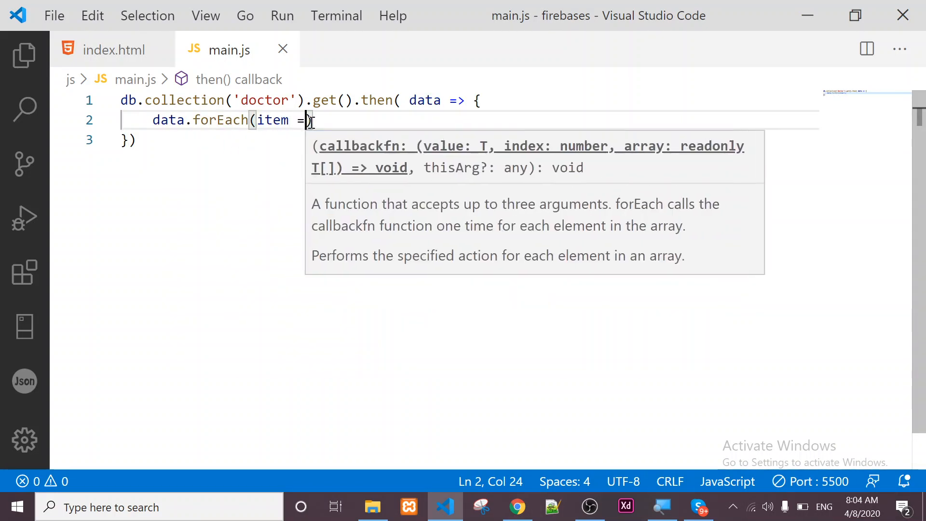
type("{")
key("Return")
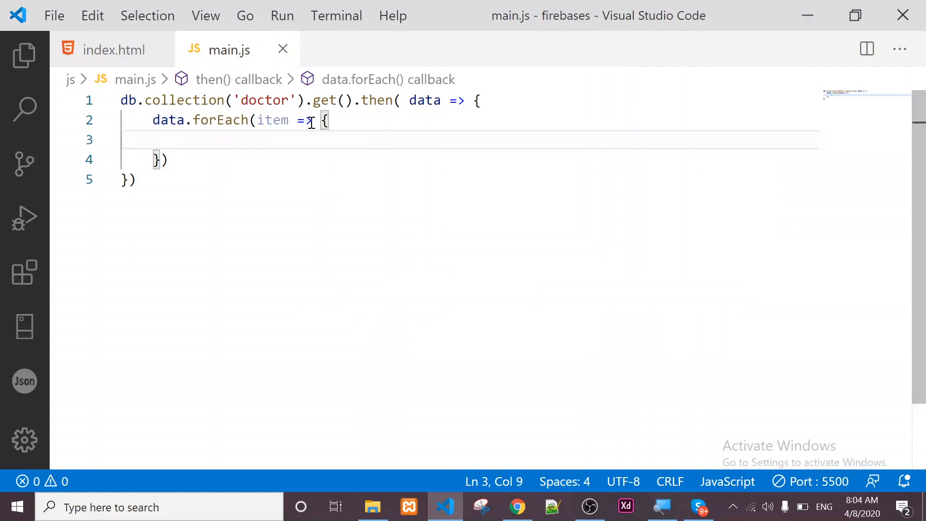
Add console.log(item); inside the forEach callback and check the local page's console in Chrome
type("console.lgo")
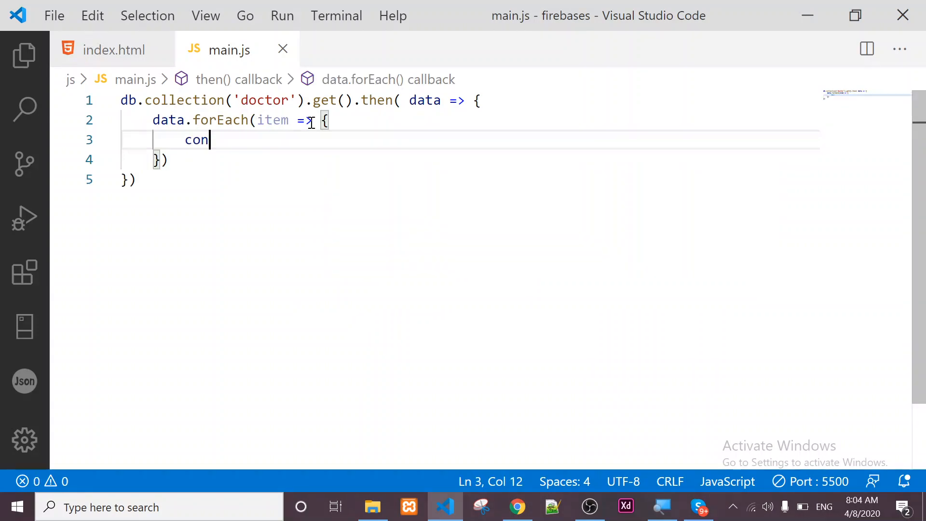
key("BackSpace")
key("BackSpace")
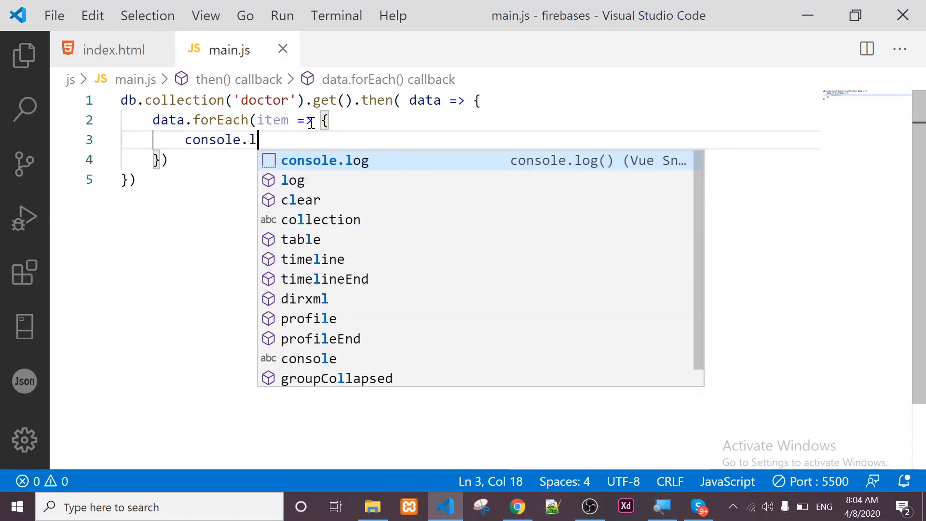
type("og(item);")
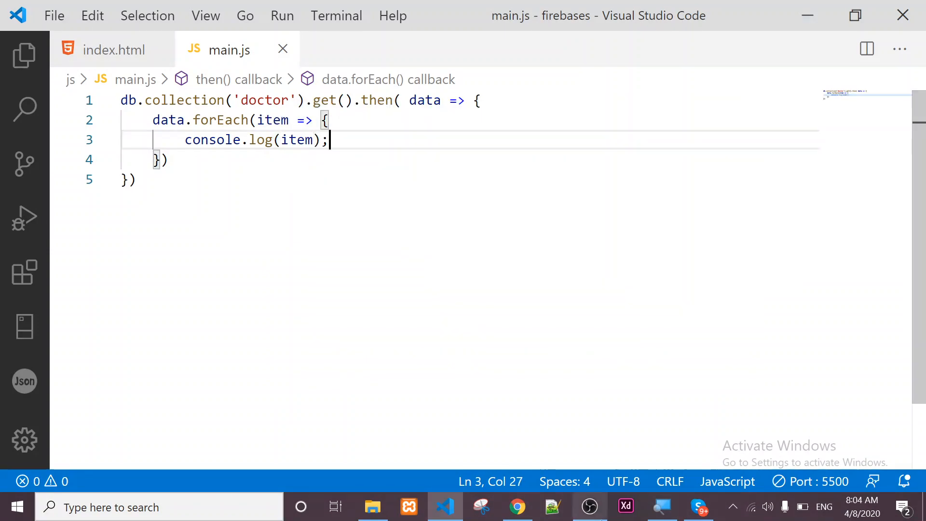
left_click(513, 511)
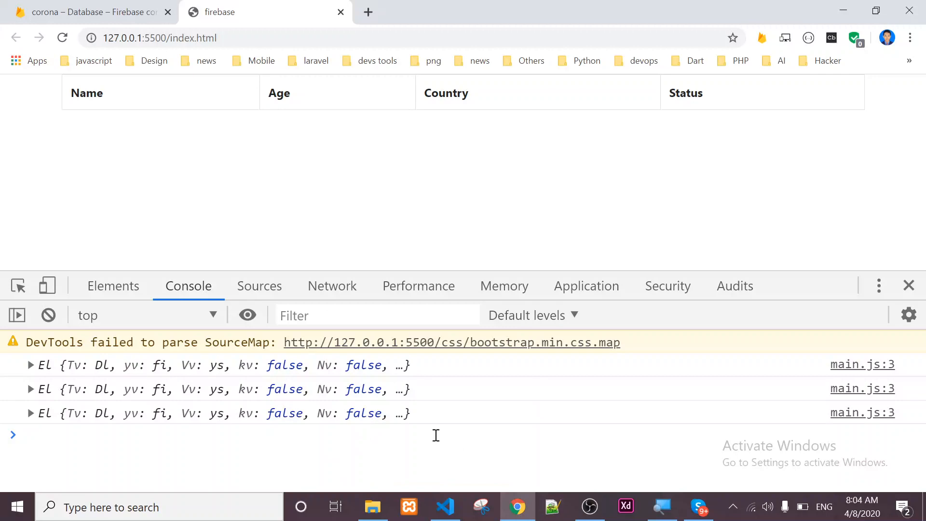
left_click(519, 512)
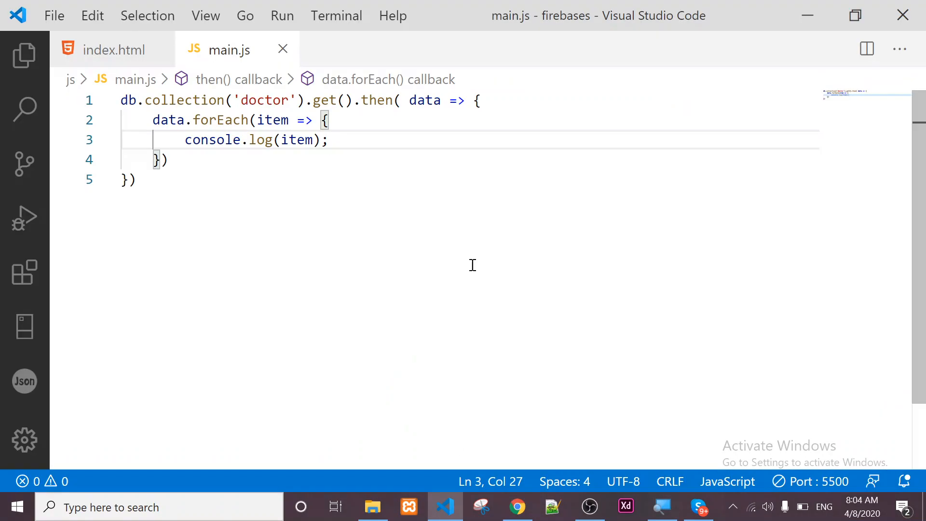
Change the argument of the console.log call in the forEach loop to item.data()
key("Left")
key("Left")
type(".data")
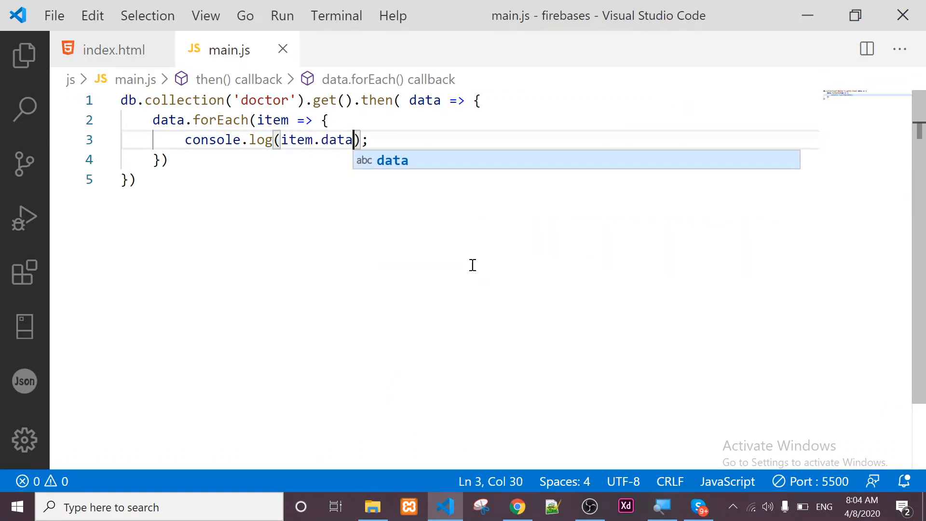
type("()")
key("ctrl+End")
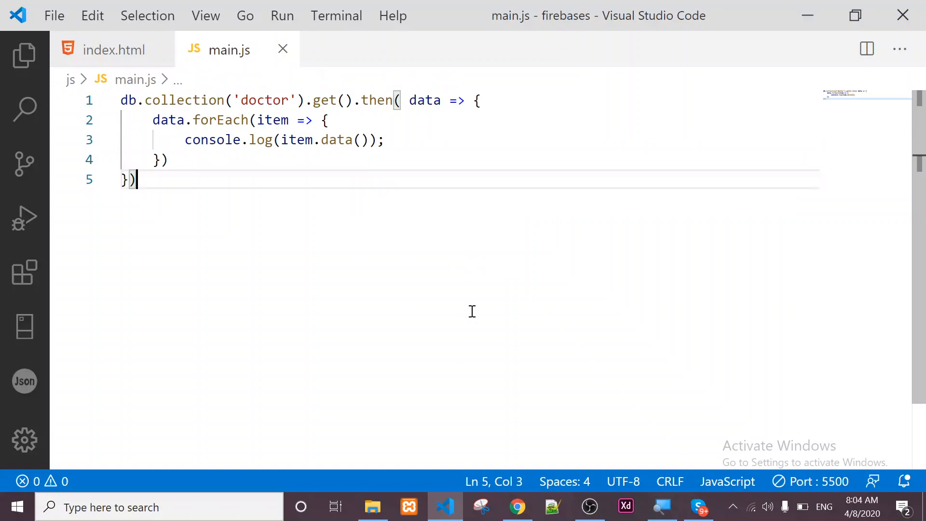
Examine the doctor records logged in the local page's console in Chrome, then return to main.js
left_click(517, 506)
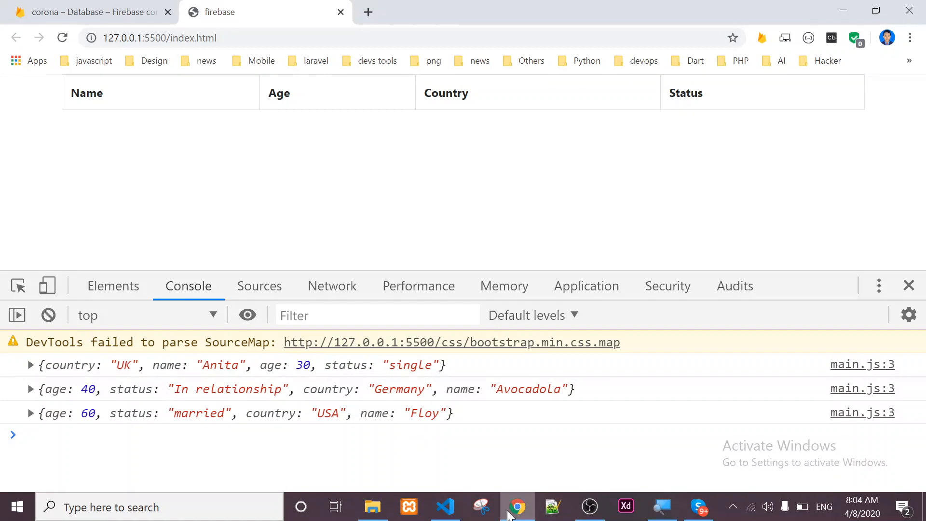
mouse_move(509, 515)
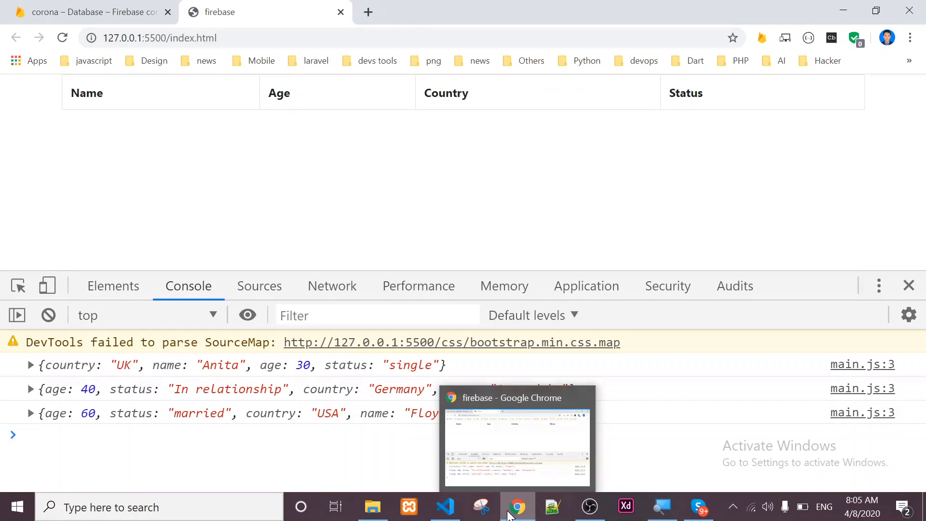
left_click(509, 514)
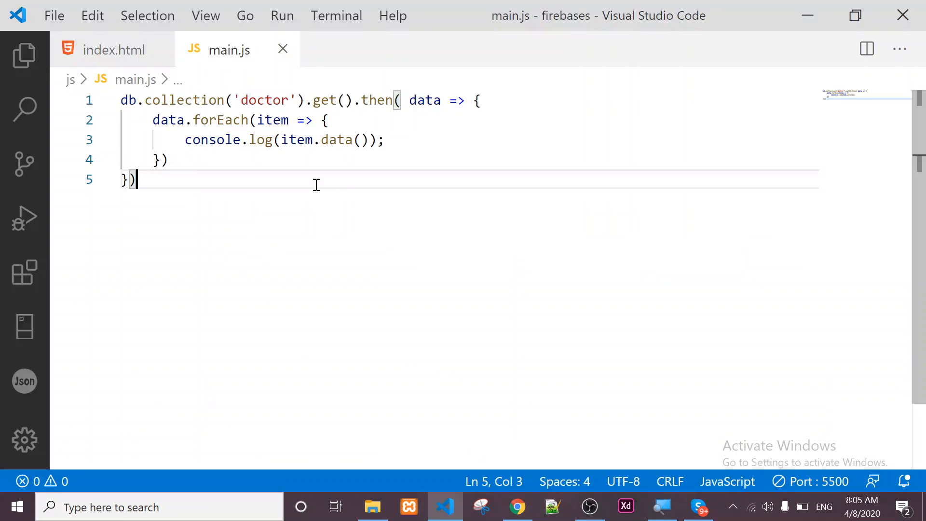
Declare var list = document.querySelector('table'); above the forEach loop in the then callback
left_click(490, 102)
key("Return")
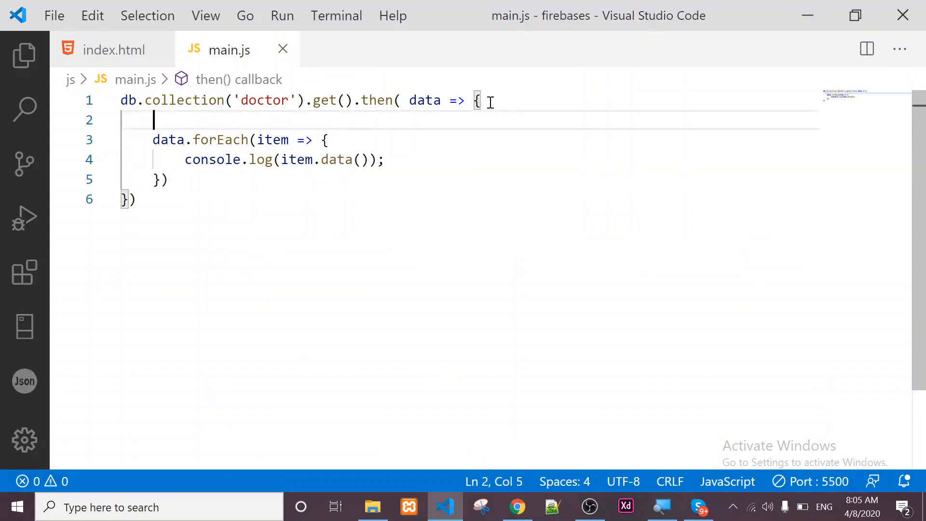
type("var l")
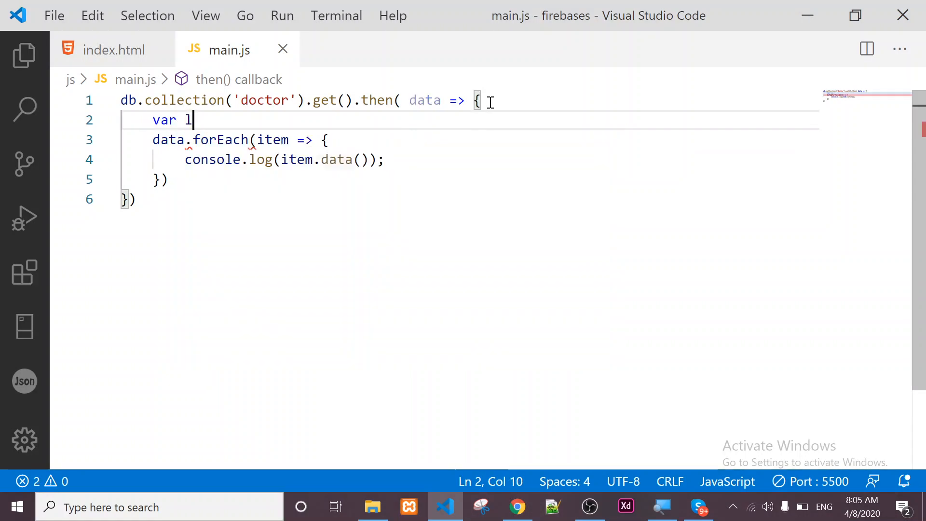
type("ist  = doc")
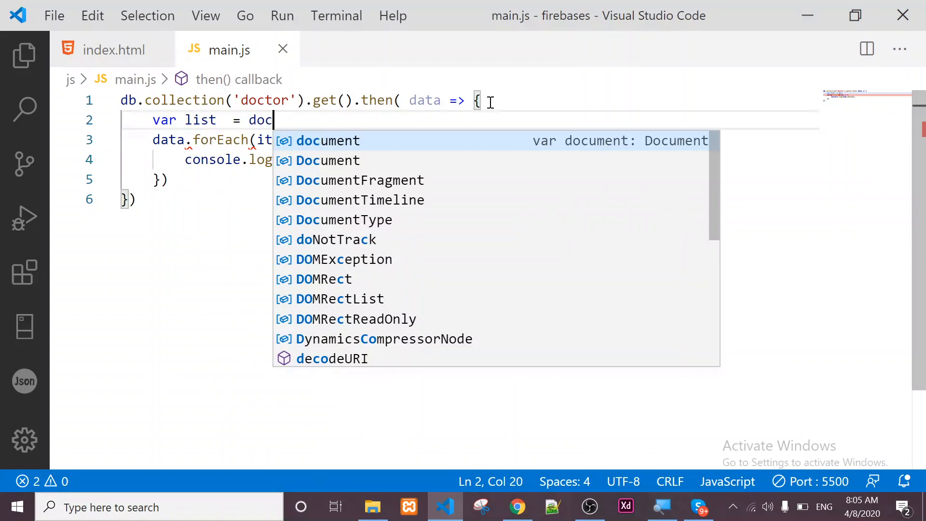
type("ument.querySelector('")
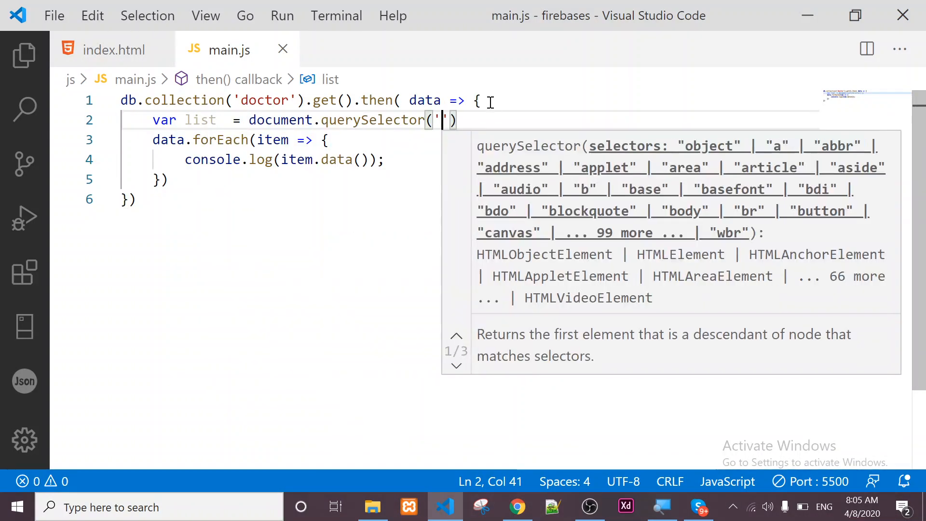
type("table')")
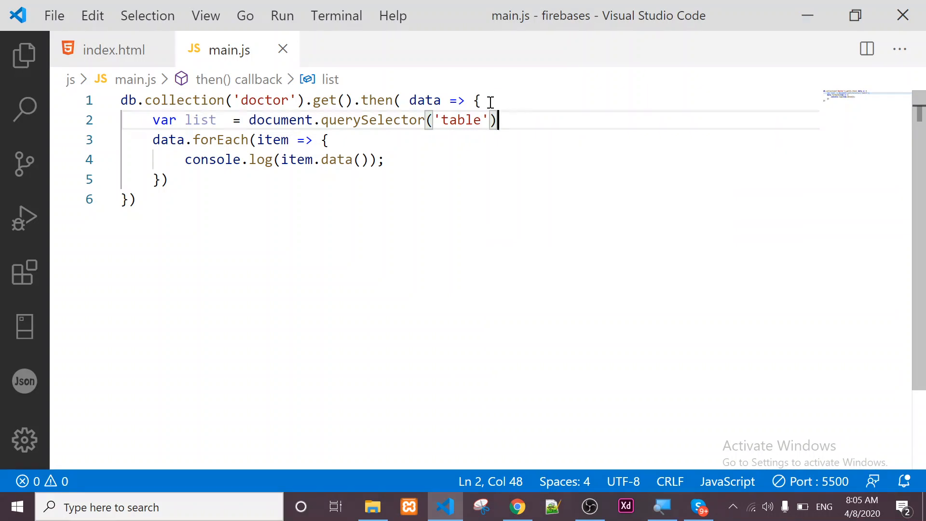
type(";")
key("Return")
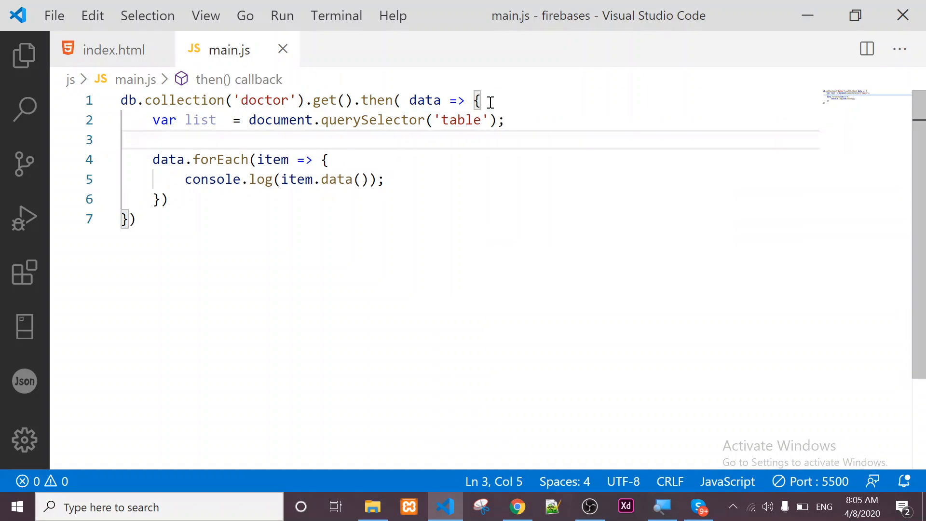
Declare var result = ""; on the line between the list declaration and the forEach loop
type("var ")
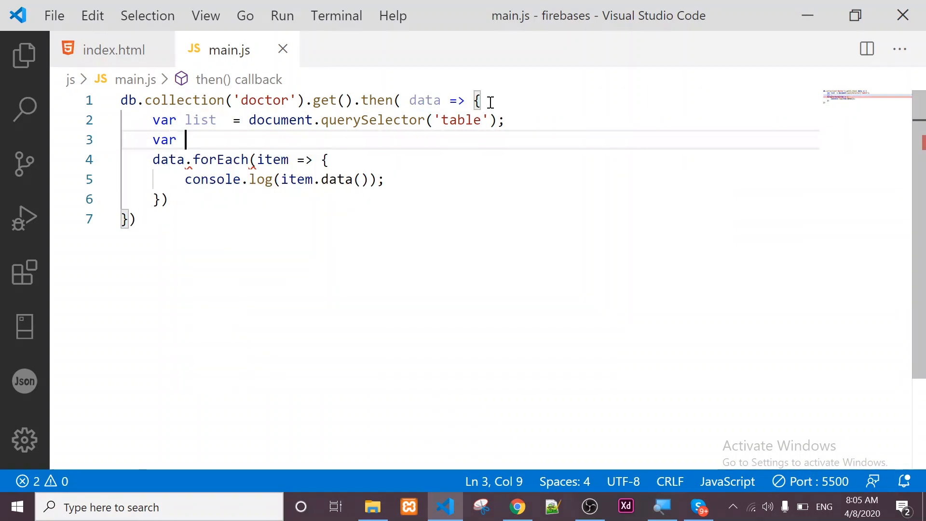
type("v")
key("BackSpace")
type("re")
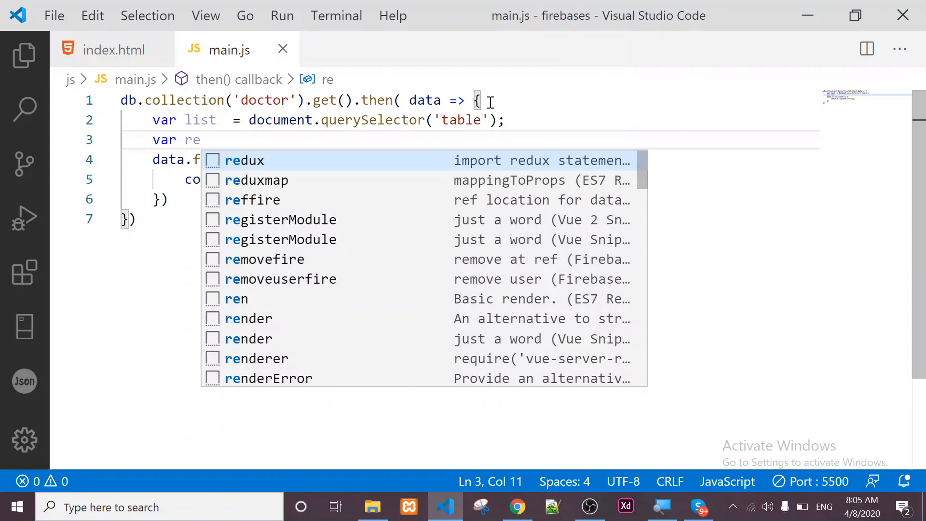
key("BackSpace")
type("esult")
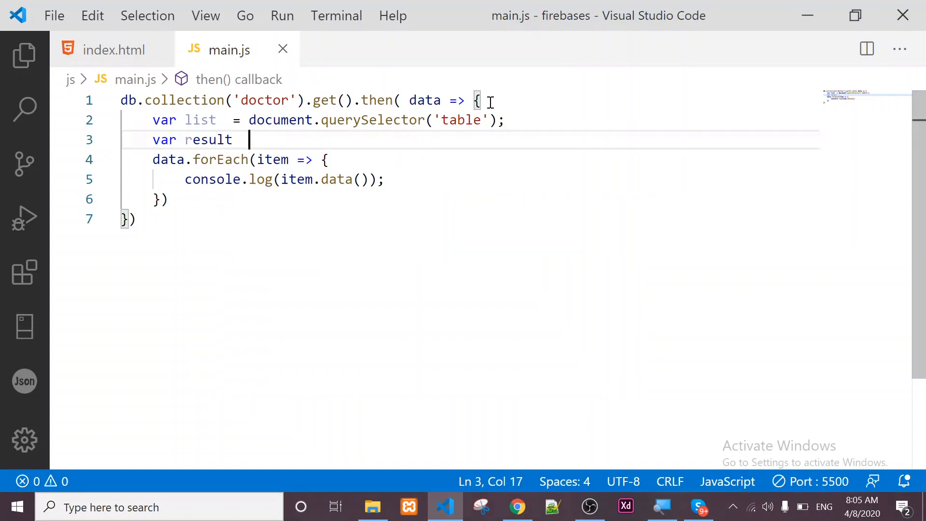
key("BackSpace")
type("= \"\"")
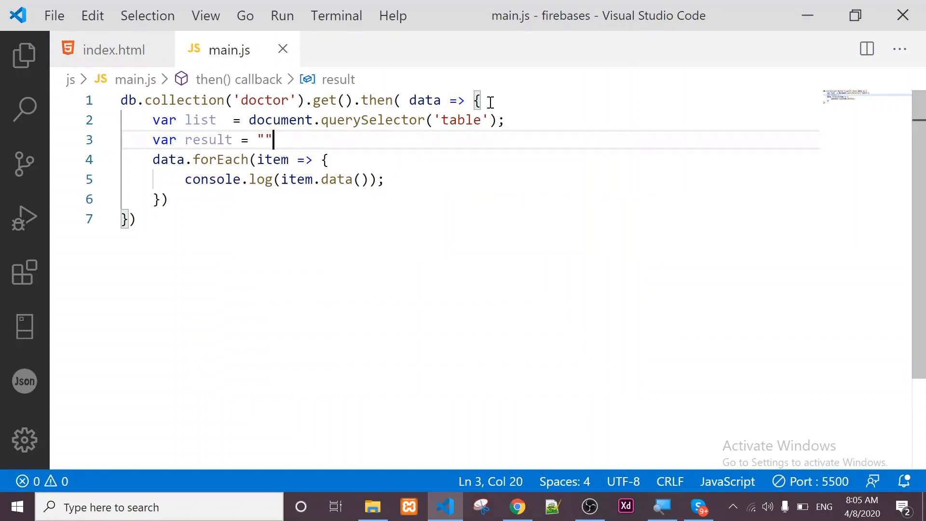
type(";")
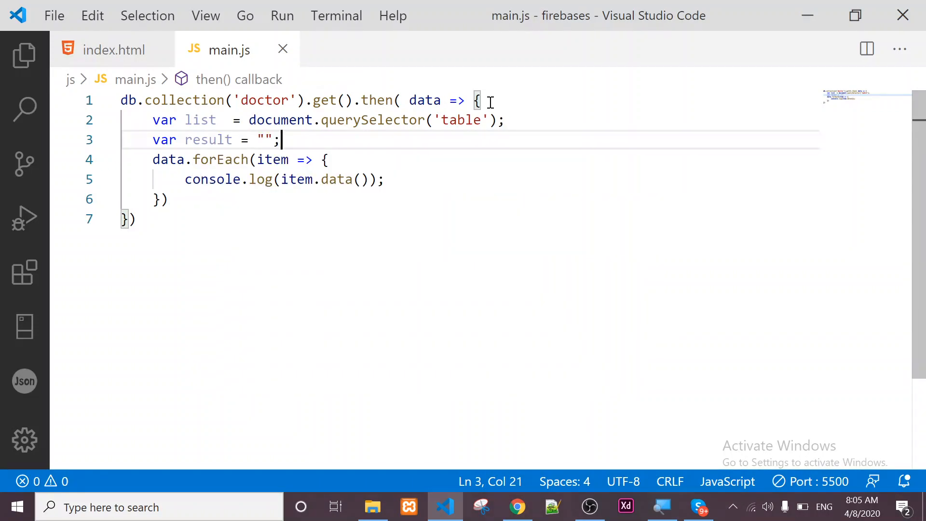
Replace the console.log call in the forEach callback with result = ``; and split the template literal across lines
left_click(405, 181)
key("BackSpace")
key("BackSpace")
key("BackSpace")
key("BackSpace")
key("BackSpace")
key("BackSpace")
key("BackSpace")
key("BackSpace")
key("BackSpace")
key("BackSpace")
key("BackSpace")
key("BackSpace")
key("BackSpace")
key("BackSpace")
key("BackSpace")
key("BackSpace")
key("BackSpace")
key("BackSpace")
key("BackSpace")
key("BackSpace")
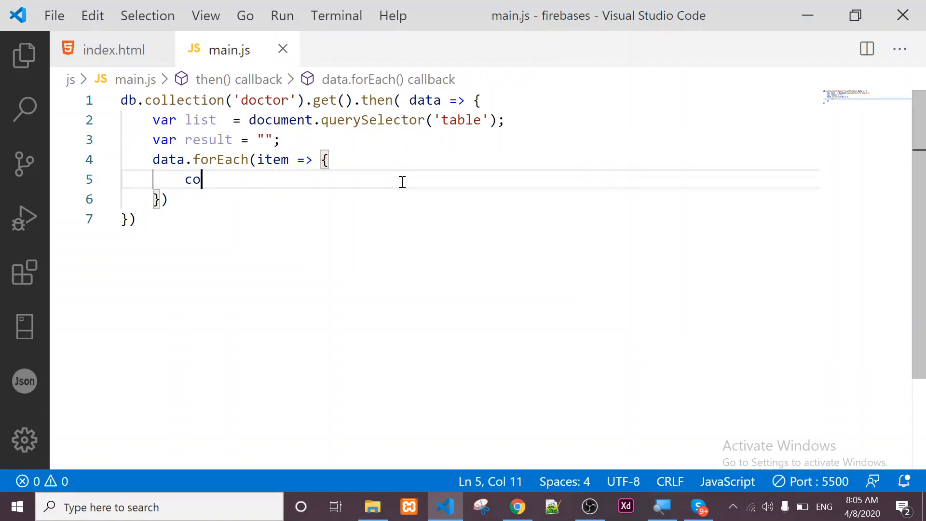
key("BackSpace")
key("BackSpace")
type("result =")
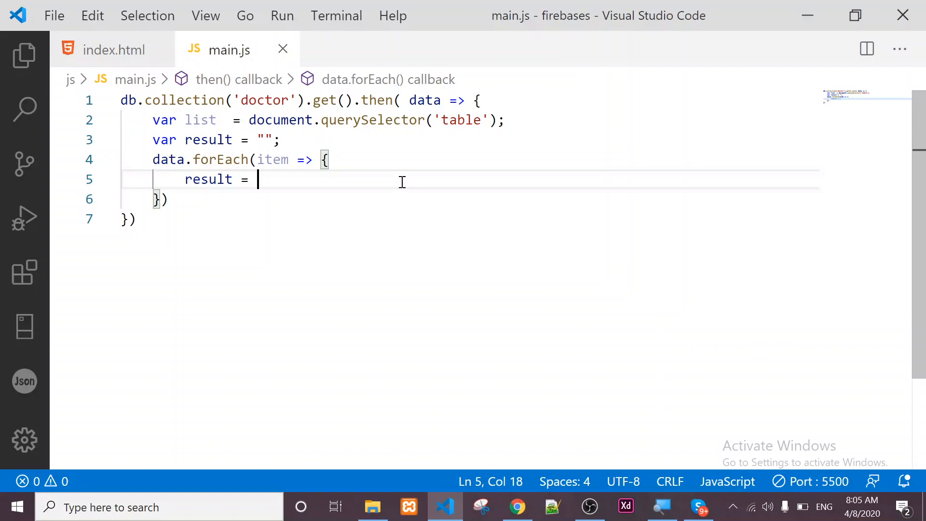
type(" ``;")
key("Return")
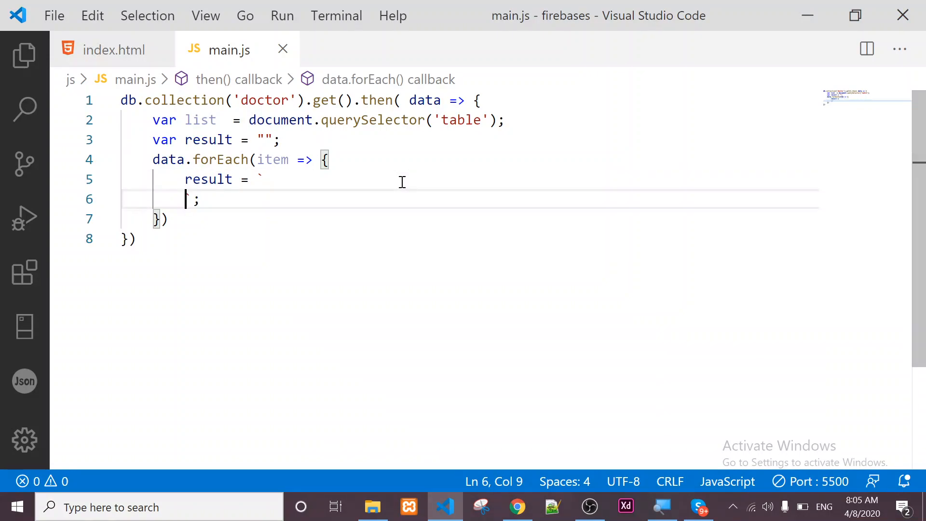
Add an opening <tr> and a closing </tr> tag on separate lines inside the result template literal
key("Return")
key("Up")
key("Tab")
type("<")
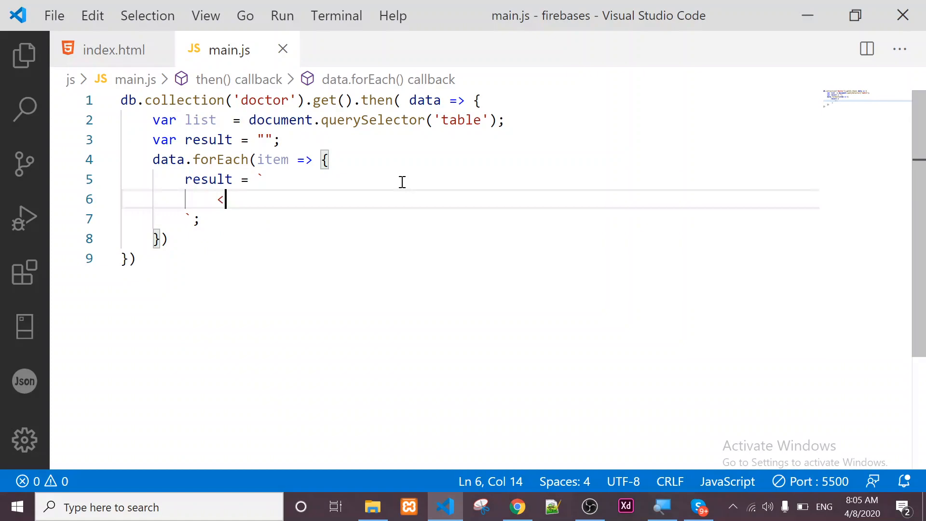
type("tdr>")
key("Return")
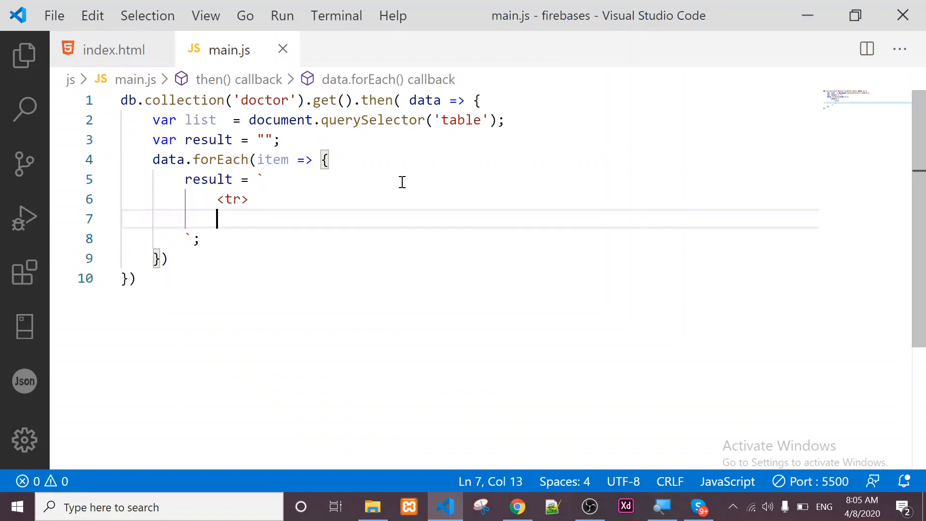
key("Return")
type("</tr")
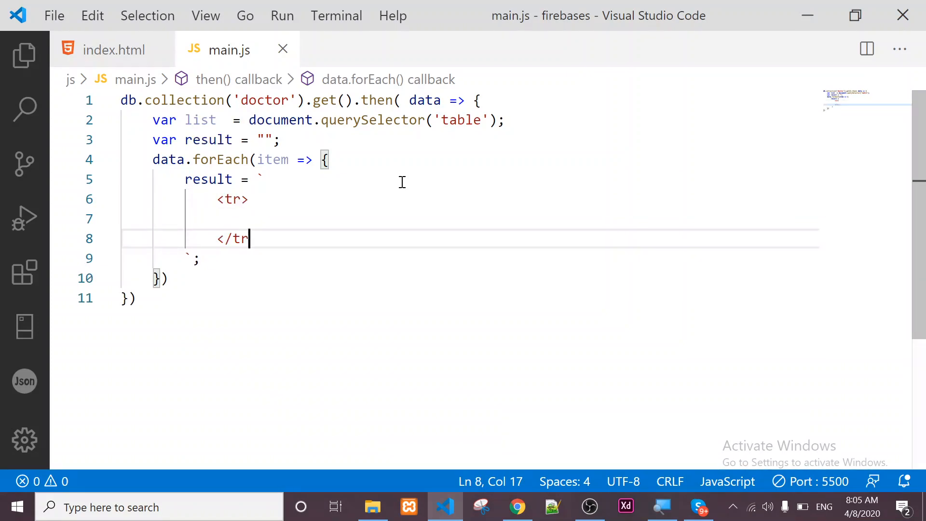
Insert the cell <td>${item.data().name}</td> inside the table row of the template literal
key("Up")
key("Tab")
key("Tab")
key("Tab")
key("Tab")
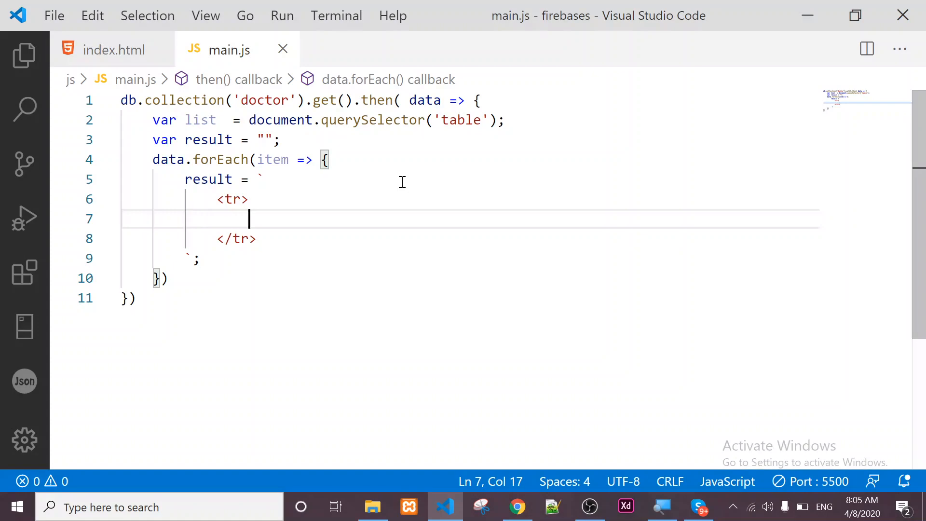
type("<td>")
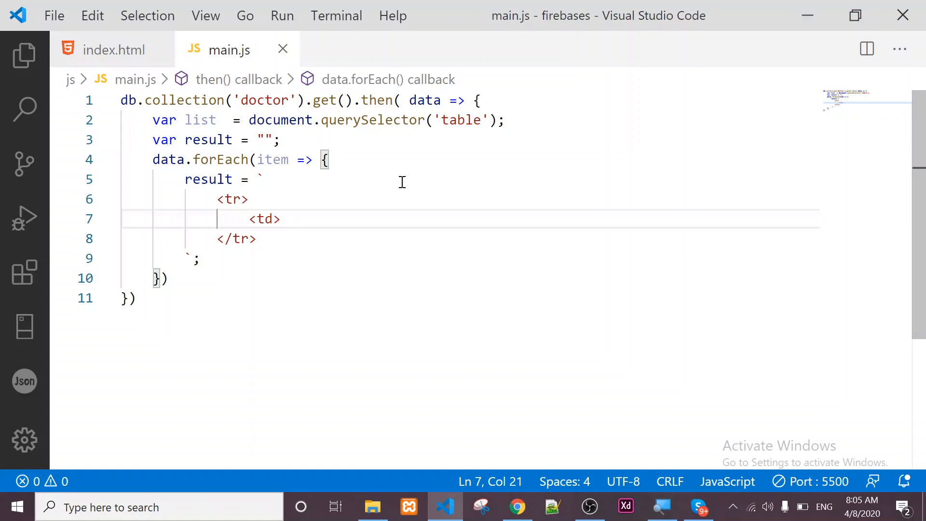
type("</")
key("Left")
key("Left")
key("Left")
key("Left")
key("Left")
type("${}item.dat")
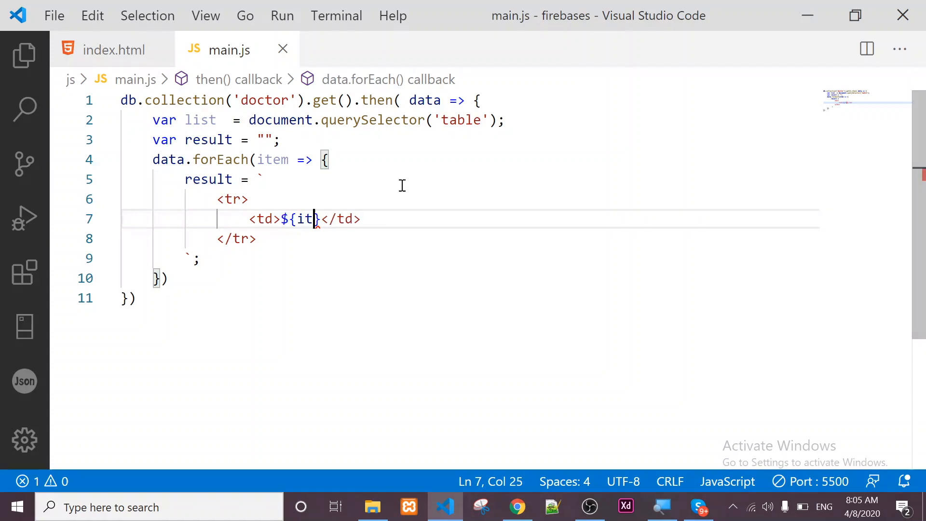
type("a().name")
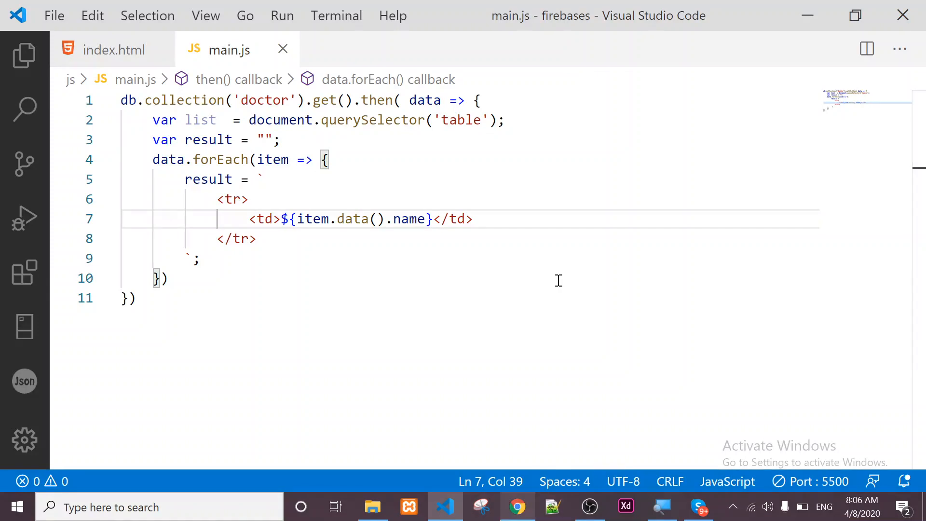
Duplicate the name cell three times within the row, each copy on its own line
left_click_drag(521, 218, 249, 219)
key("ctrl+c")
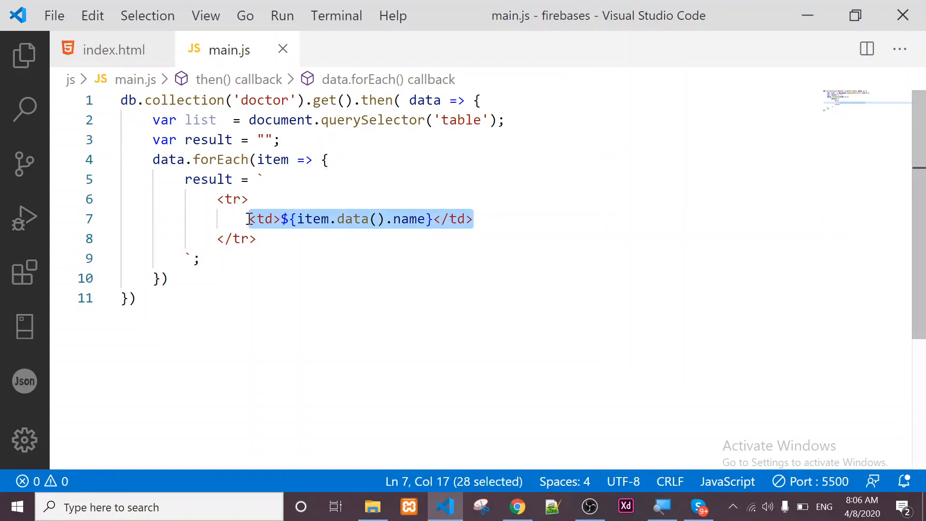
left_click(515, 215)
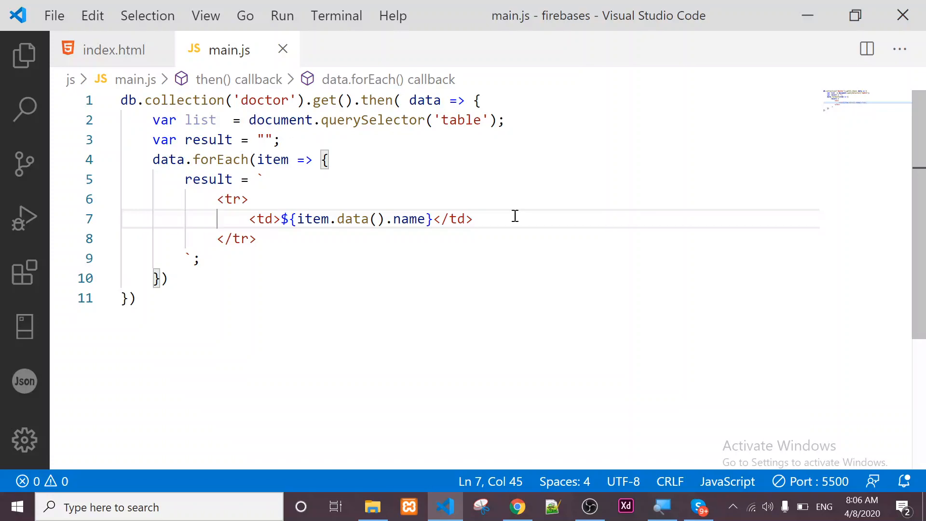
key("Return")
key("ctrl+v")
key("ctrl+v")
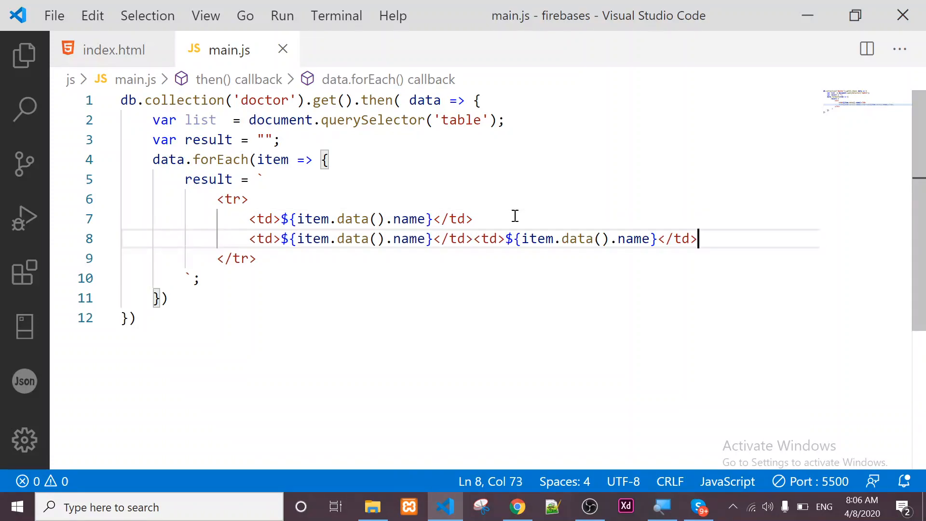
key("ctrl+z")
key("Return")
key("ctrl+v")
key("Return")
key("ctrl+v")
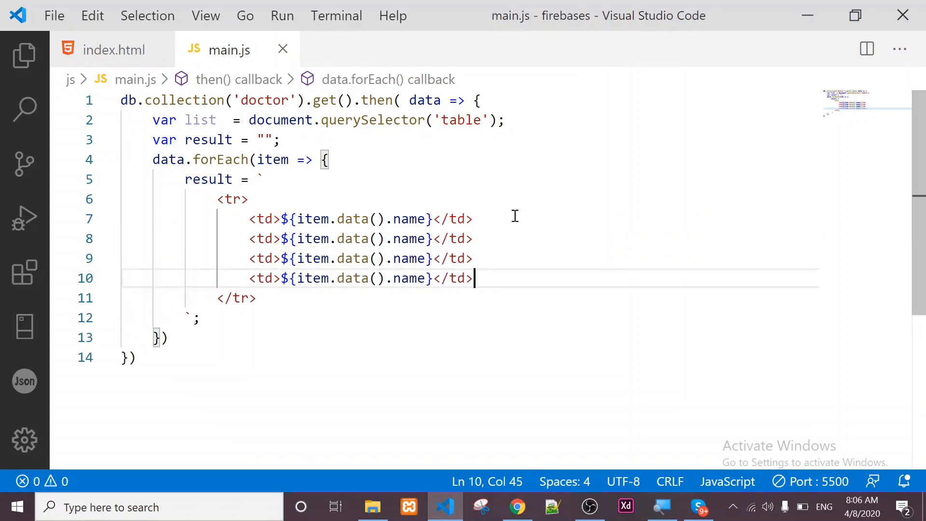
Change the property in the three duplicated cells to age, country and status, in that order
double_click(407, 238)
type("age")
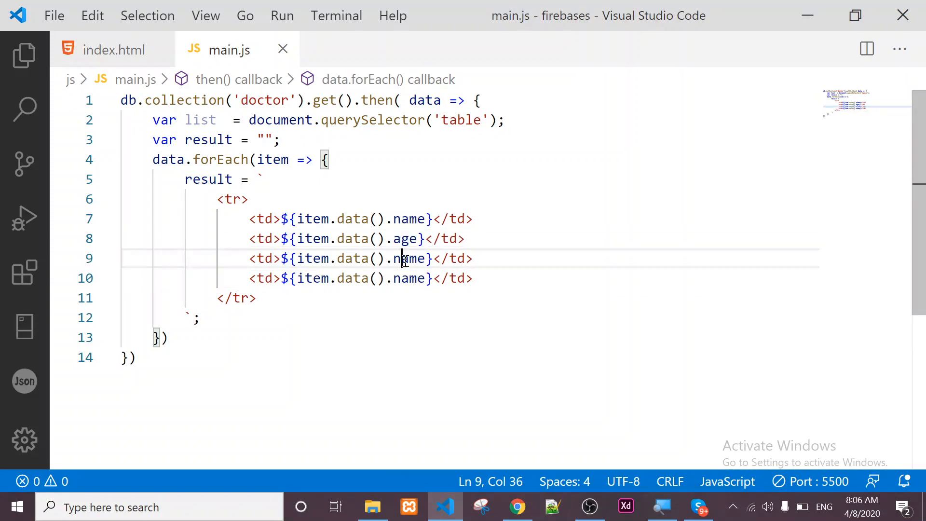
double_click(405, 258)
type("country")
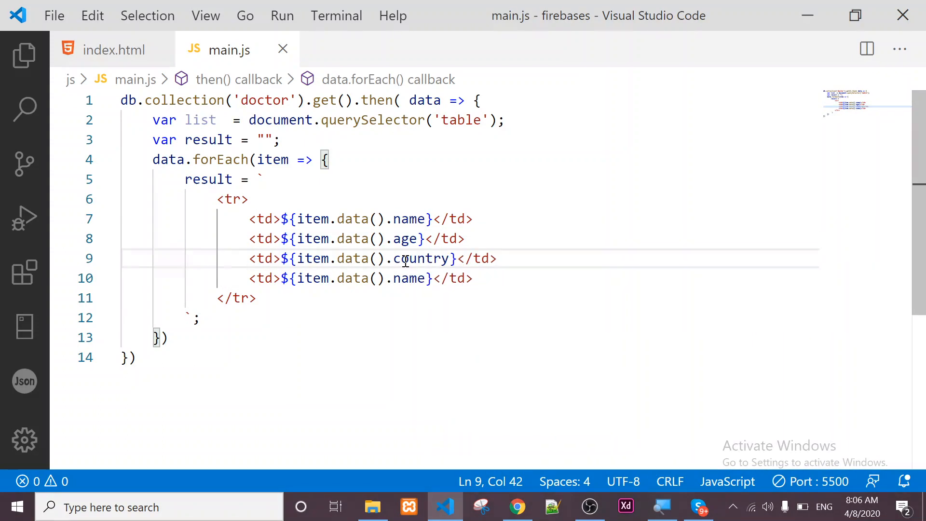
double_click(405, 278)
type("statusy")
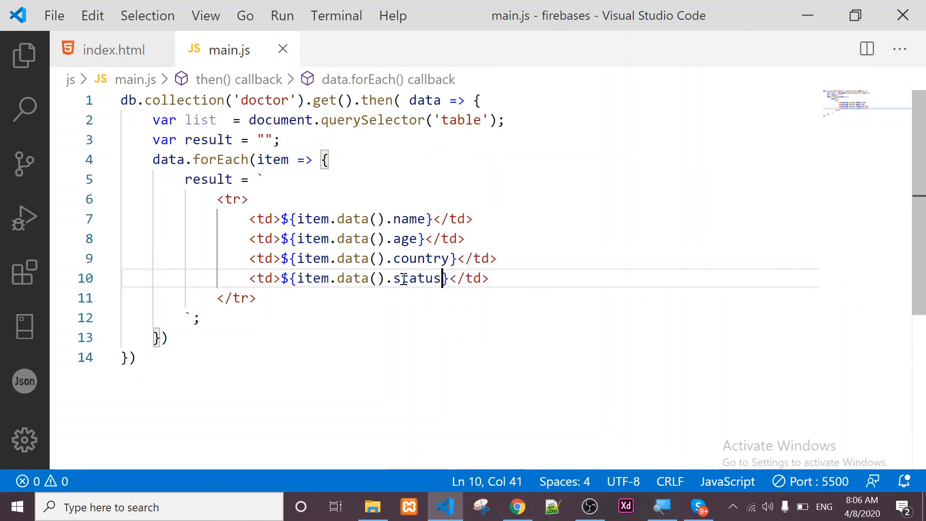
key("BackSpace")
left_click(427, 343)
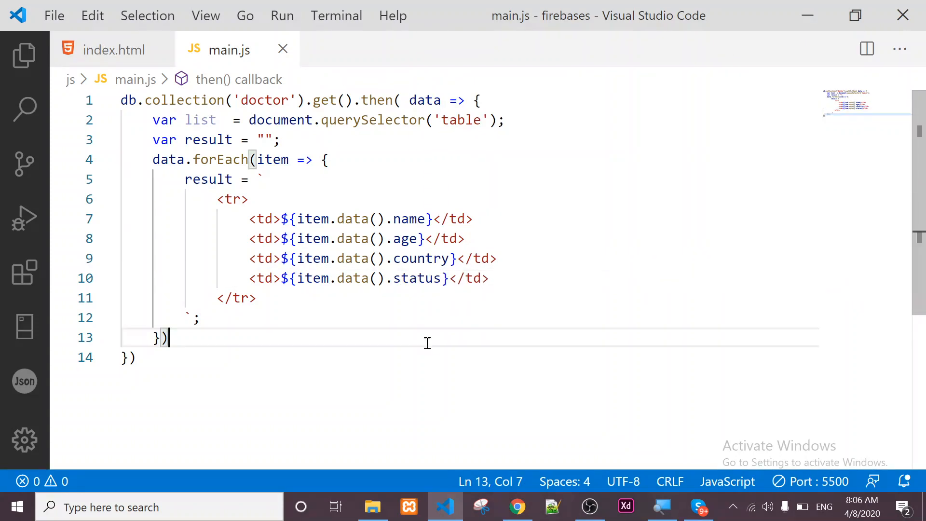
Add a new line after the forEach loop containing list.insertAdjacentHTML
left_click(268, 323)
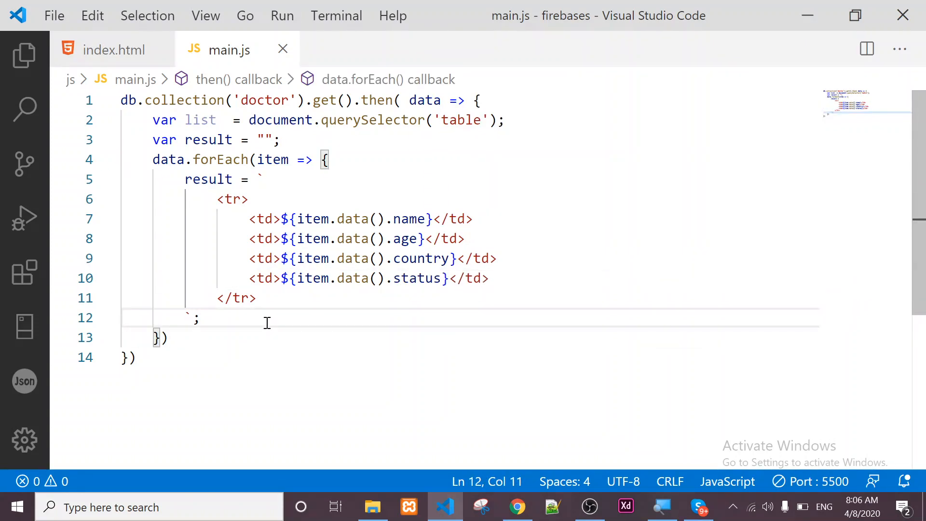
key("Up")
key("Down")
key("Down")
key("Return")
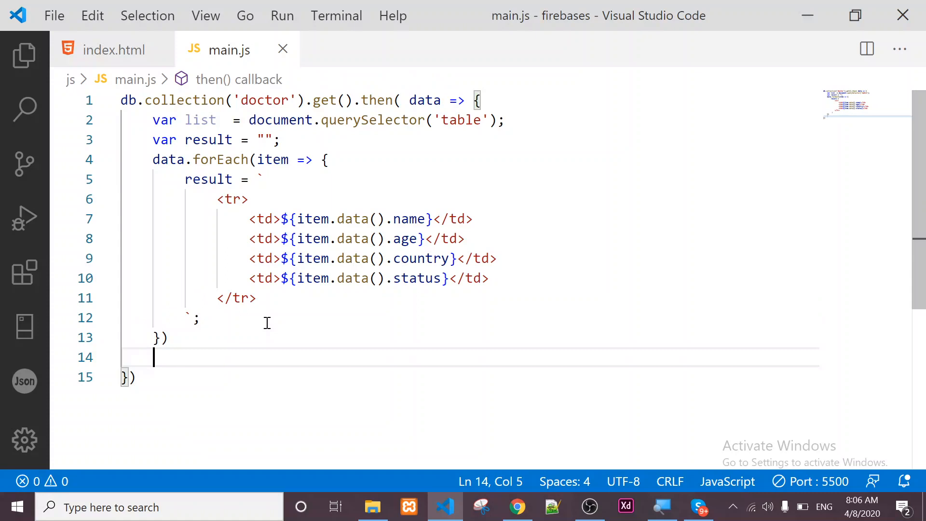
type("l")
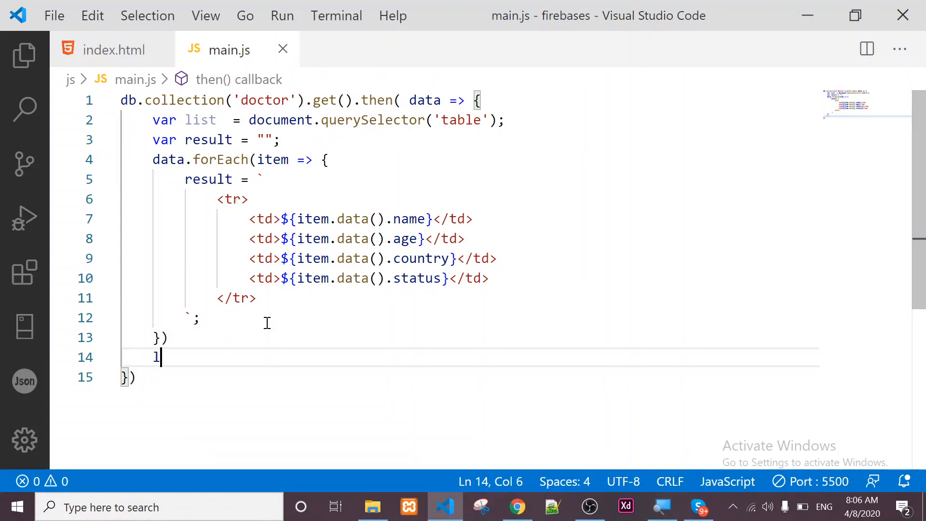
type("ist.inn")
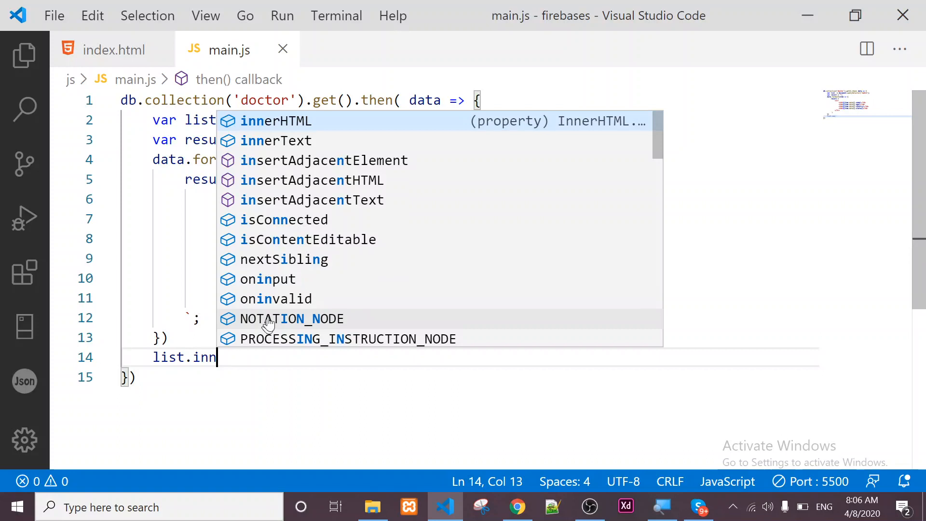
left_click(337, 182)
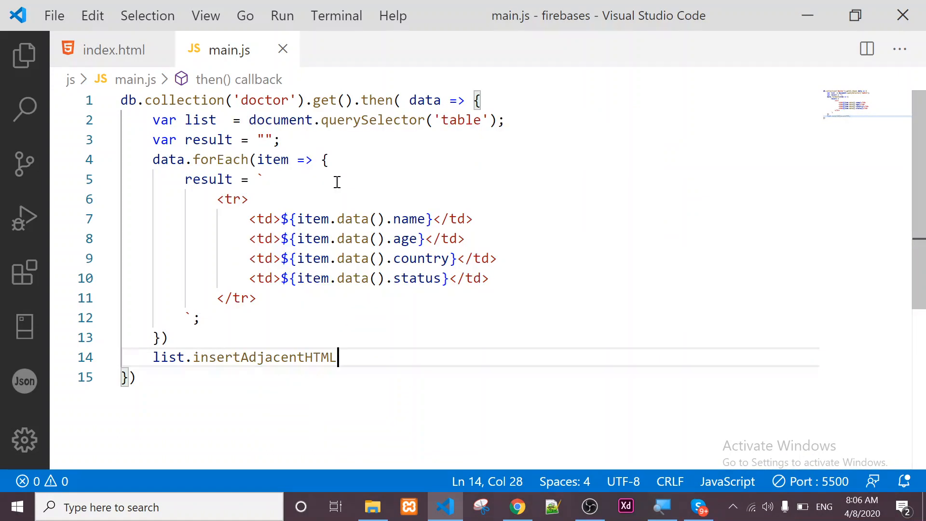
Complete the insertAdjacentHTML call with the arguments 'beforeend' and result, then check the table on the local page in Chrome and return to main.js
type("(")
key("Return")
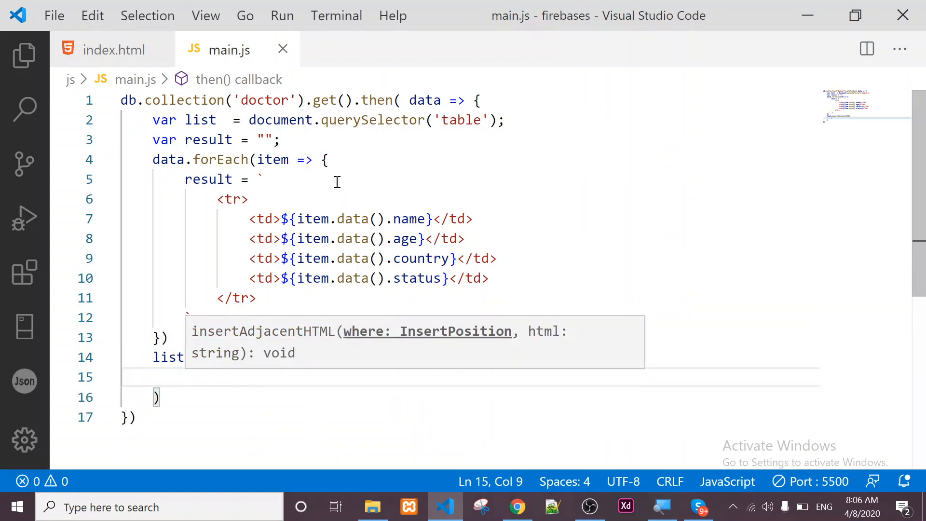
key("ctrl+z")
type("'")
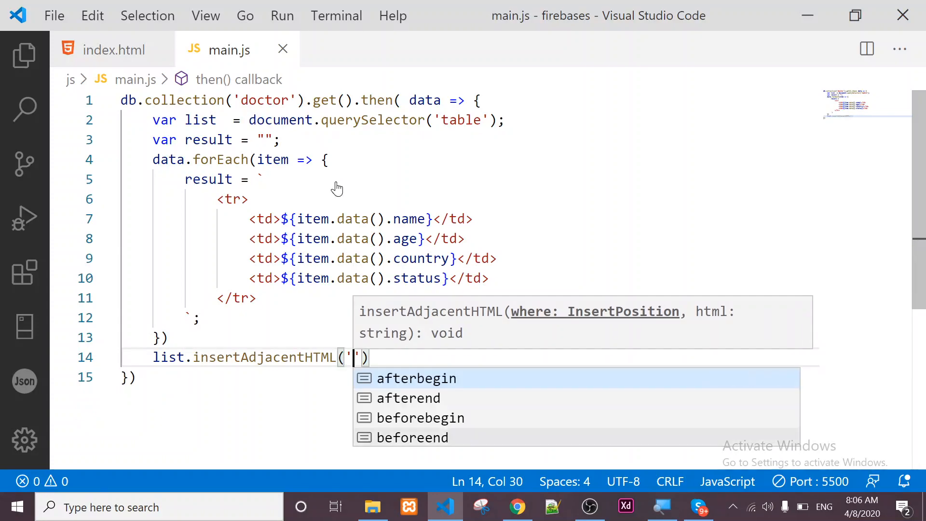
type("b")
key("Down")
key("Return")
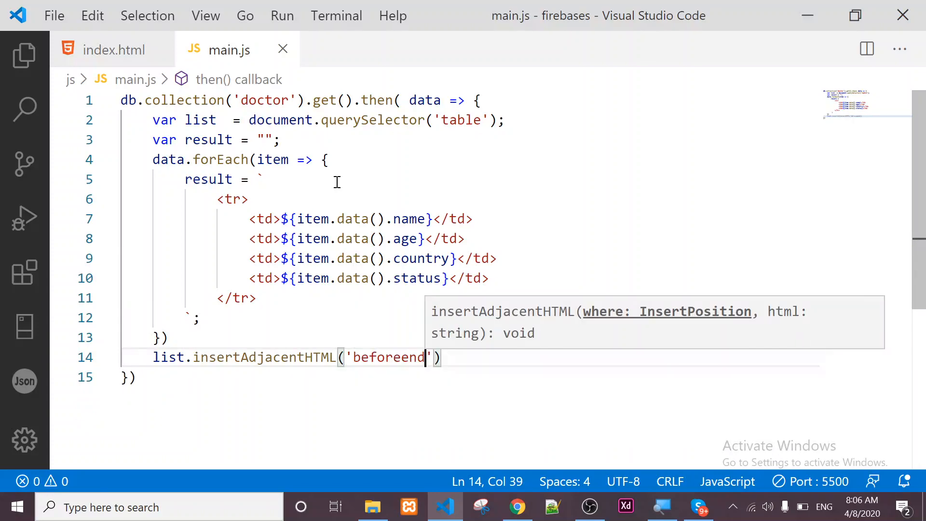
type("', ")
type("result)")
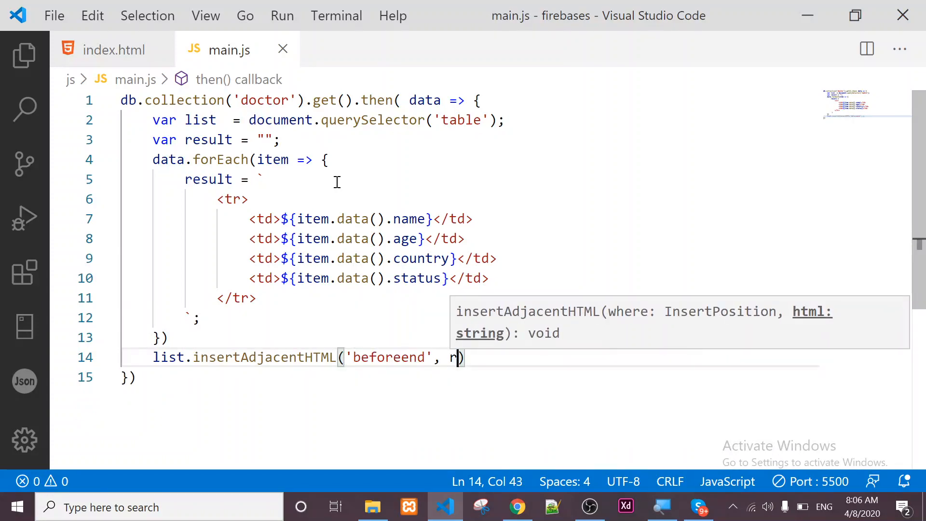
type(";")
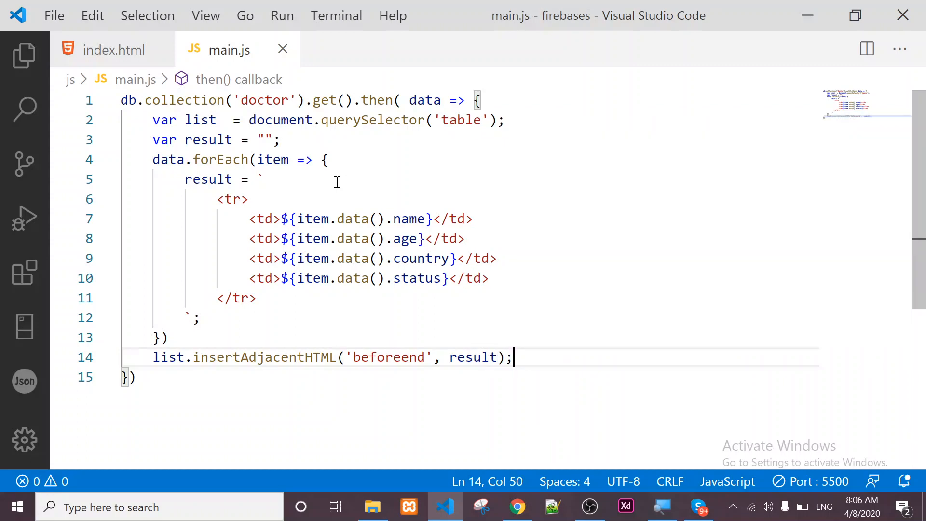
left_click(516, 506)
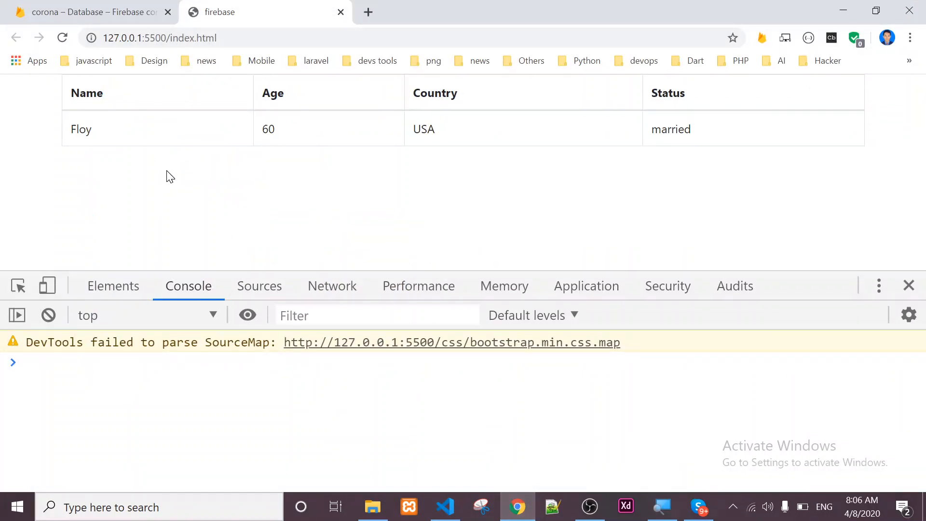
left_click(515, 506)
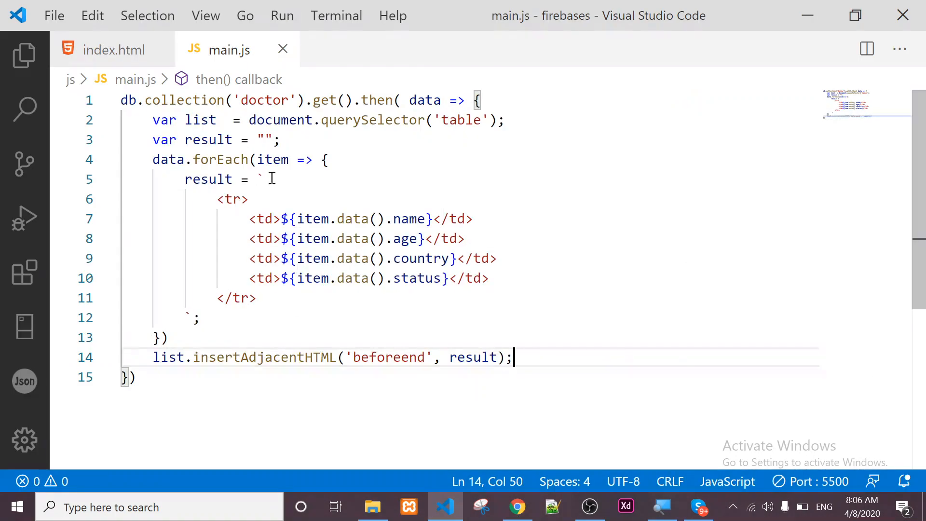
Change the result assignment inside the forEach loop to += and reload the local page in Chrome
left_click(241, 179)
type("+")
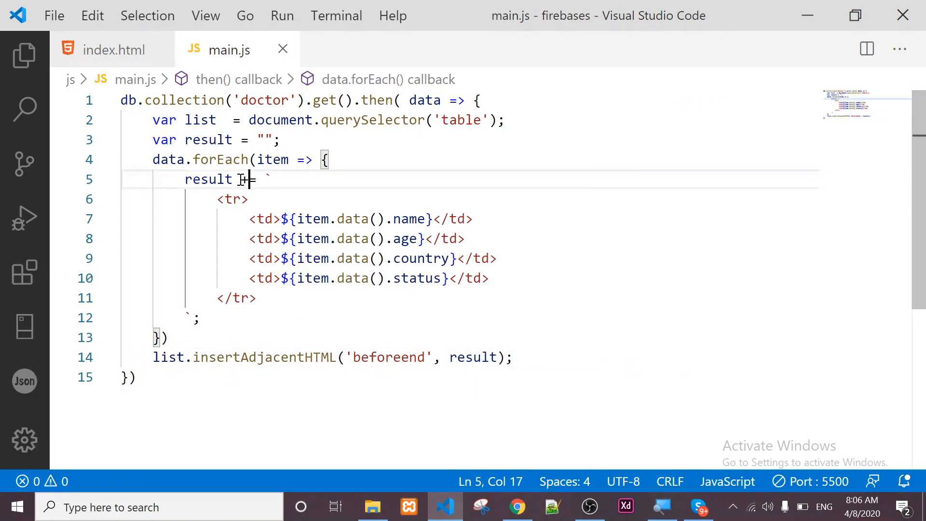
left_click(517, 506)
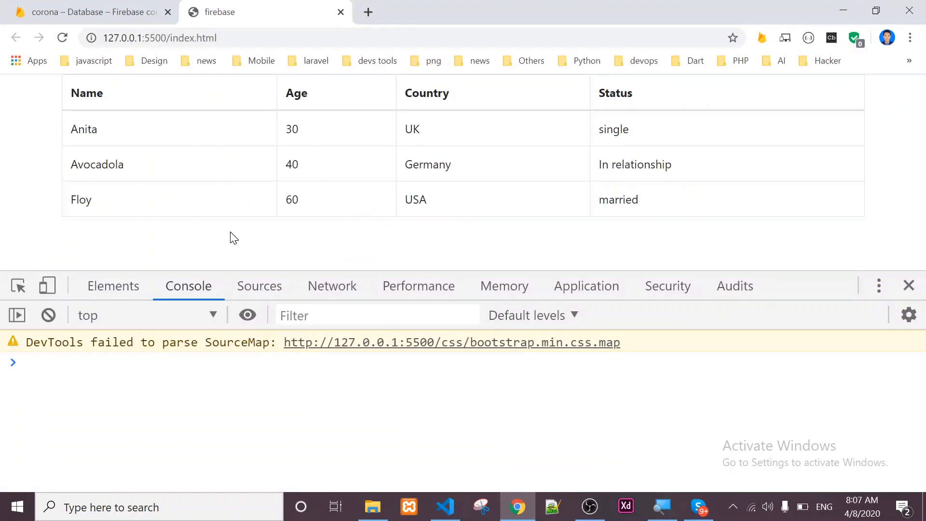
left_click(63, 38)
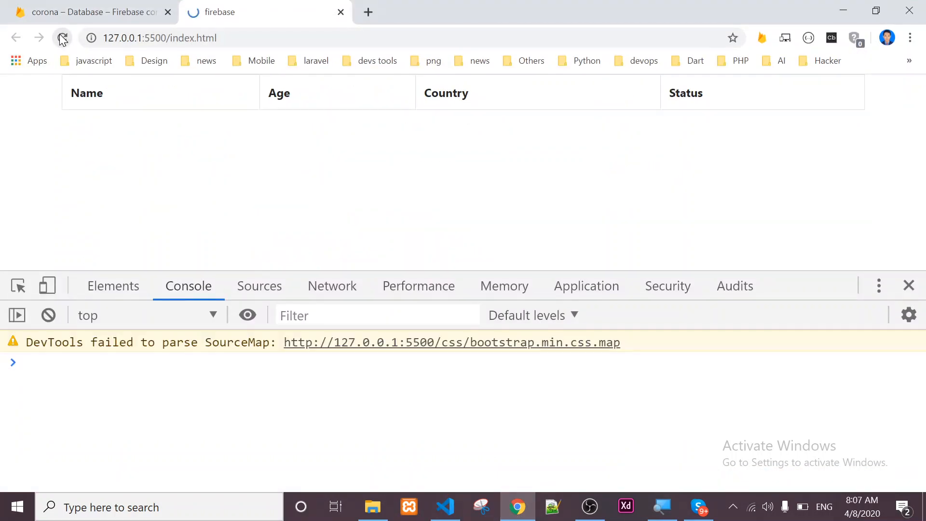
Reload the local page again, close the developer tools, and return to main.js in Visual Studio Code
right_click(63, 40)
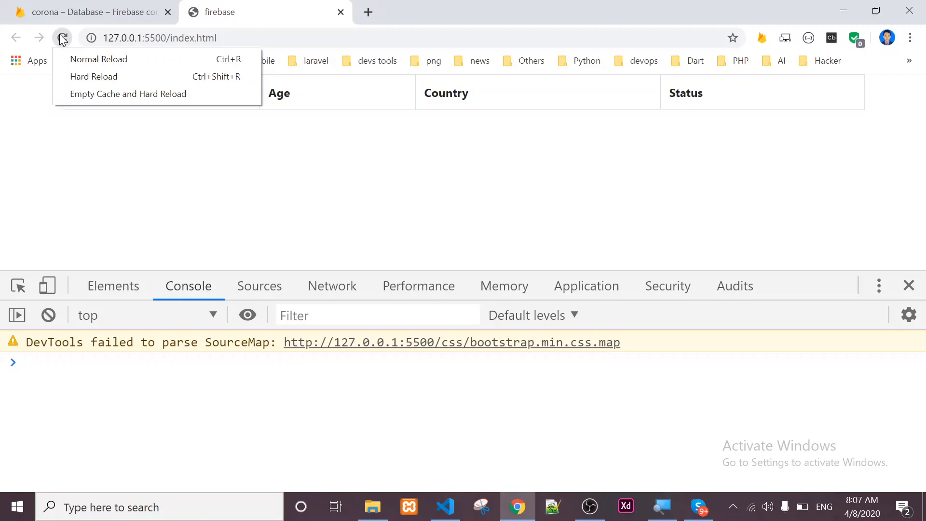
left_click(63, 39)
right_click(63, 38)
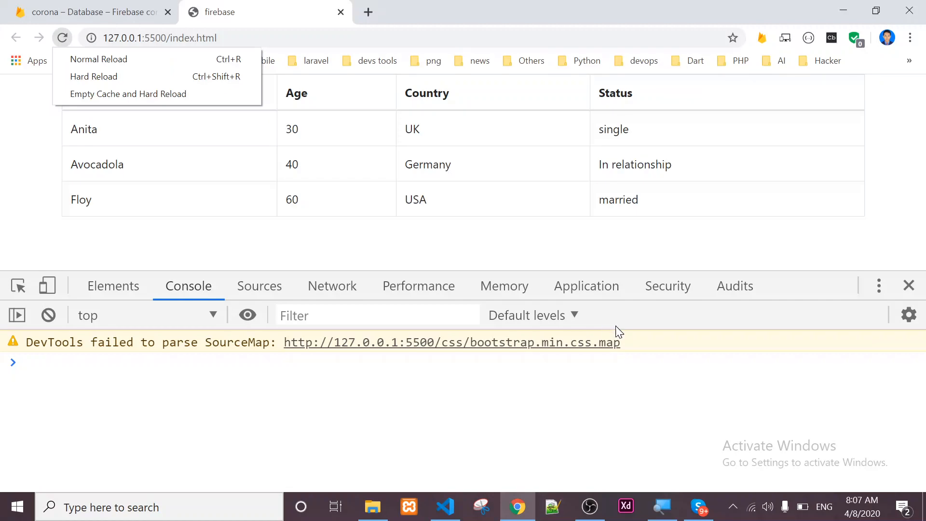
left_click(911, 287)
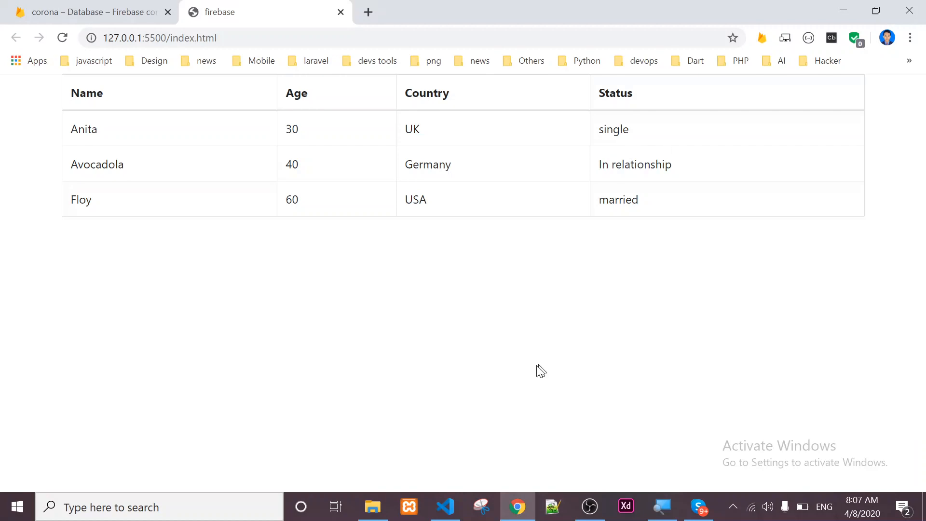
left_click(444, 506)
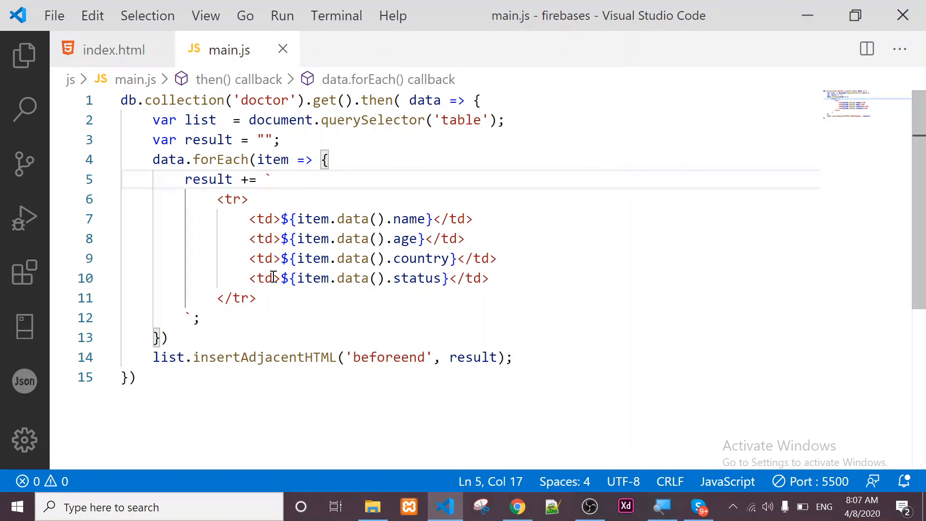
left_click_drag(281, 279, 450, 276)
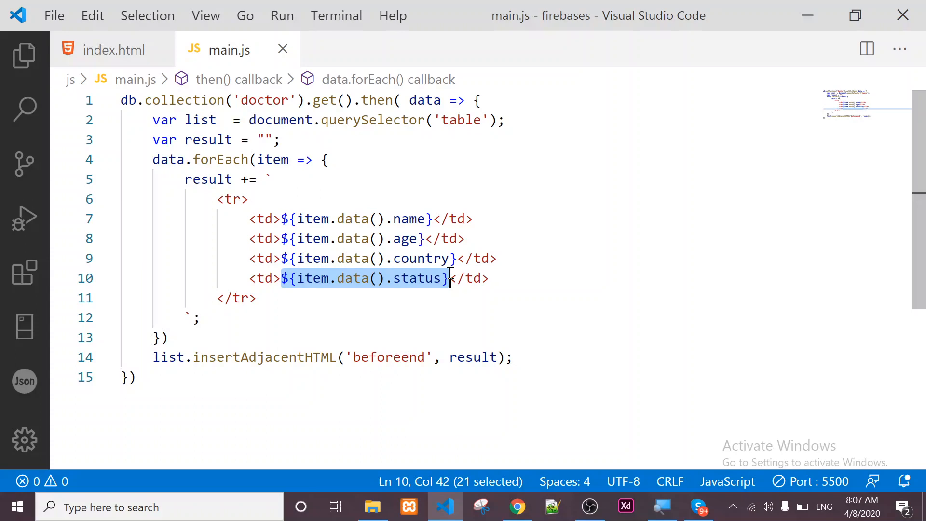
left_click(451, 274)
key("ctrl+x")
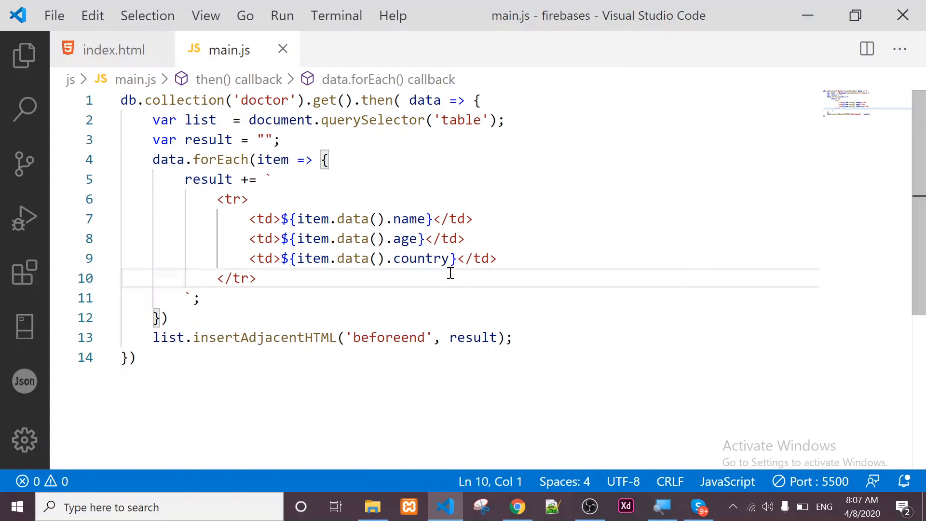
key("ctrl+z")
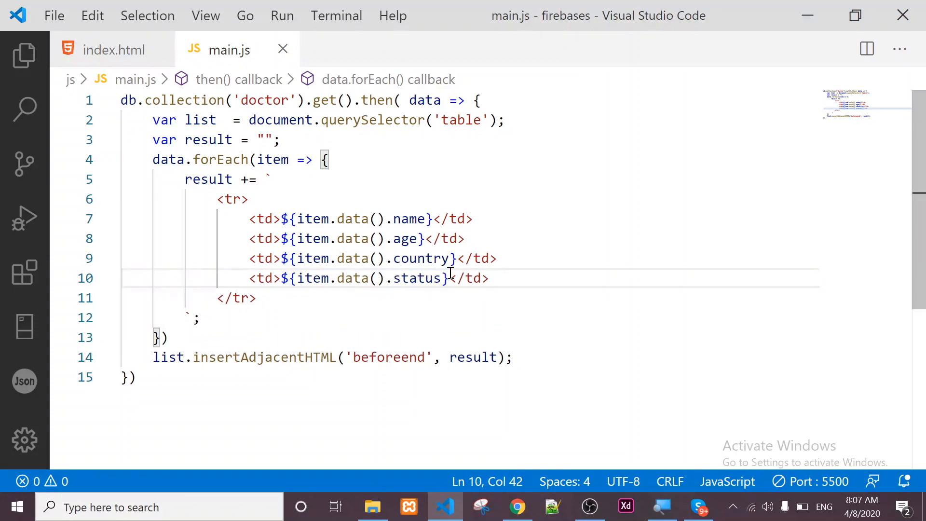
Cut the status expression out of the row's last cell and put an empty <span></span> pair in its place
left_click_drag(287, 280, 449, 270)
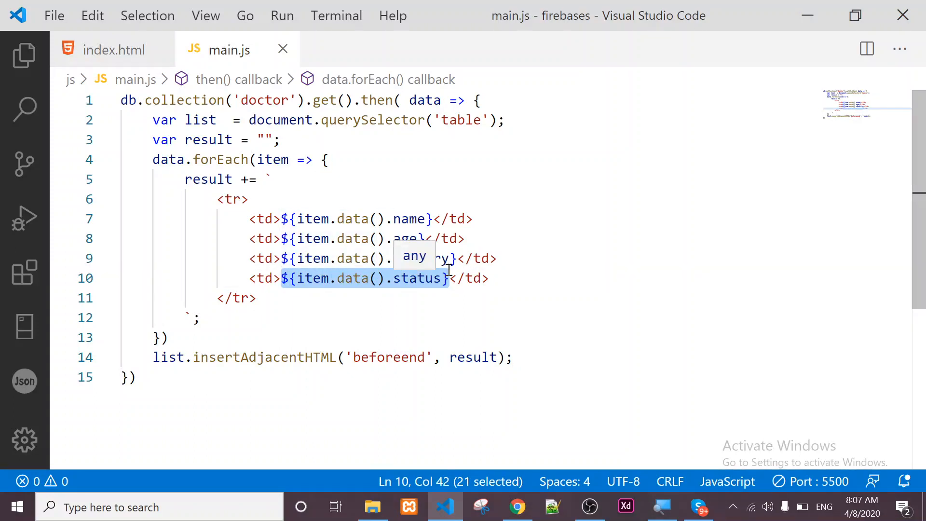
key("BackSpace")
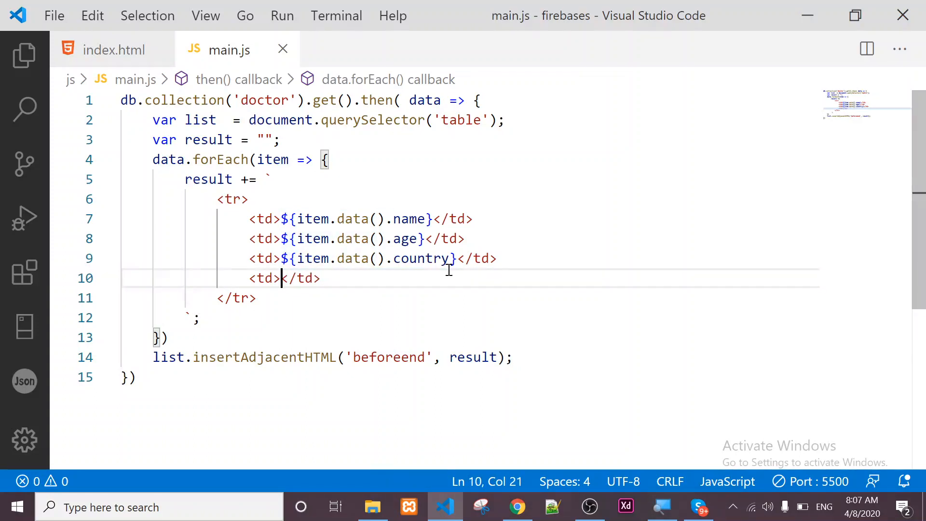
type("<span>")
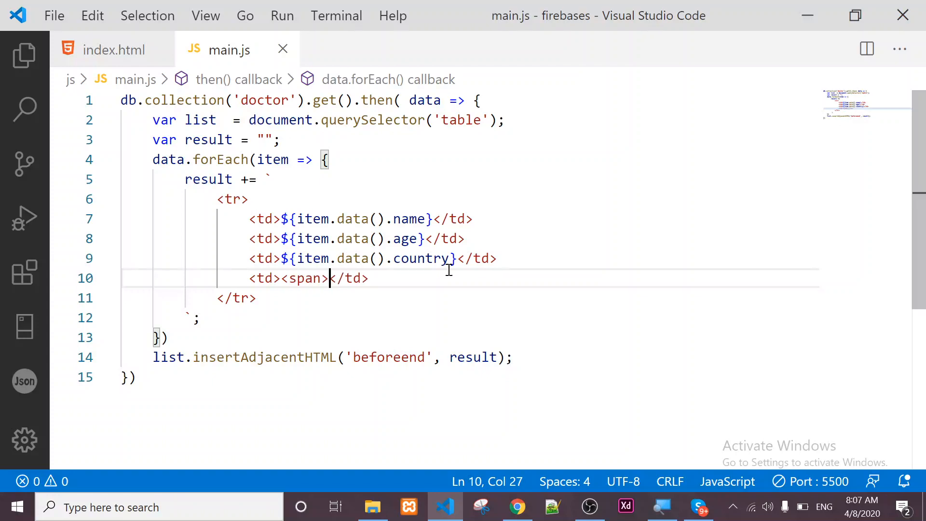
type("</s")
key("BackSpace")
key("BackSpace")
type("/span>")
key("BackSpace")
type(">")
Paste the cut expression ${item.data().status} between the opening and closing span tags
key("Left")
key("Left")
key("Left")
key("Left")
key("Left")
key("Left")
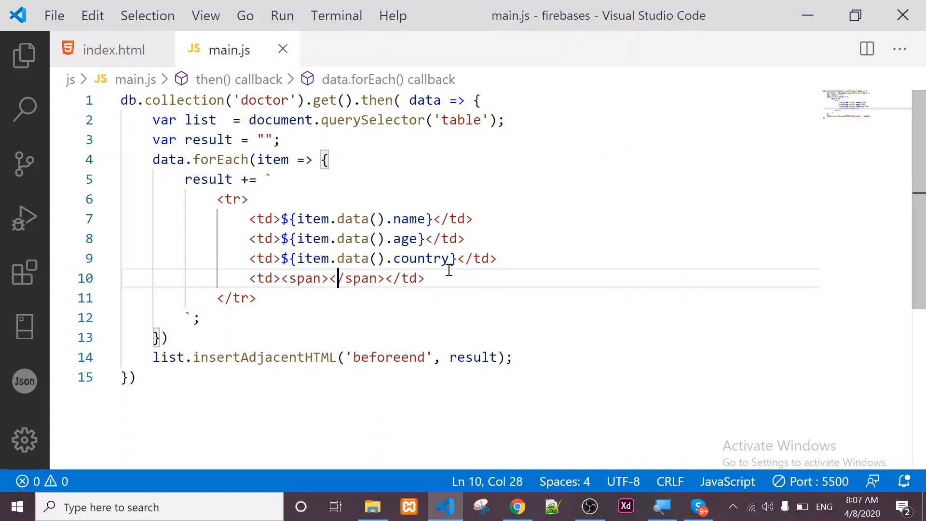
key("ctrl+v")
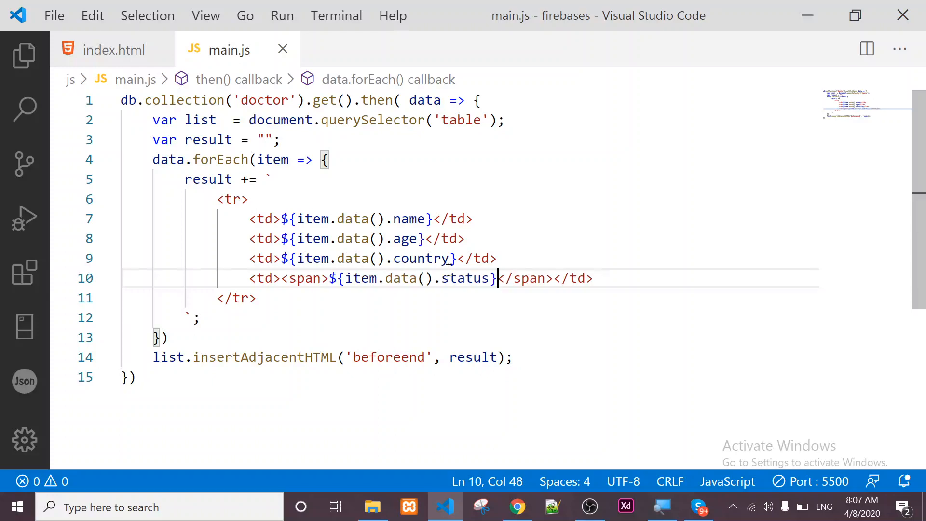
Add a class attribute with the value label to the opening span tag in the status cell
key("Left")
key("Left")
key("Left")
key("Left")
key("Left")
key("Left")
key("Left")
key("Left")
key("Left")
key("Left")
key("Left")
key("Left")
key("Left")
key("Left")
key("Left")
key("Left")
key("Left")
key("Left")
key("Left")
key("Left")
type("class=\"labe")
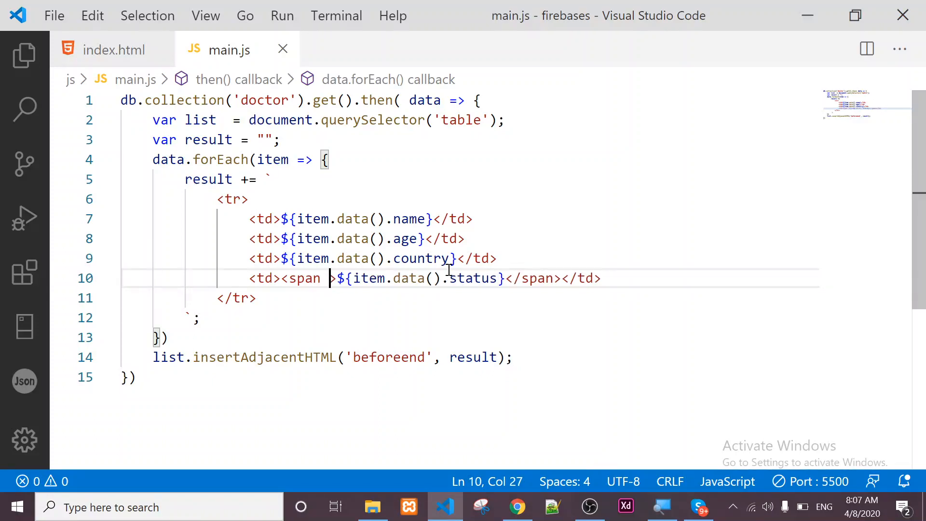
type("\"")
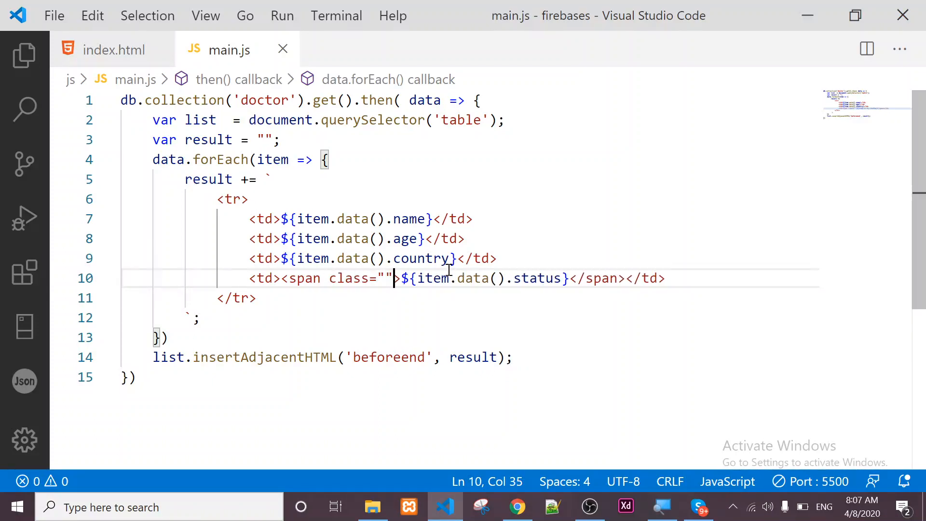
key("Left")
type("label")
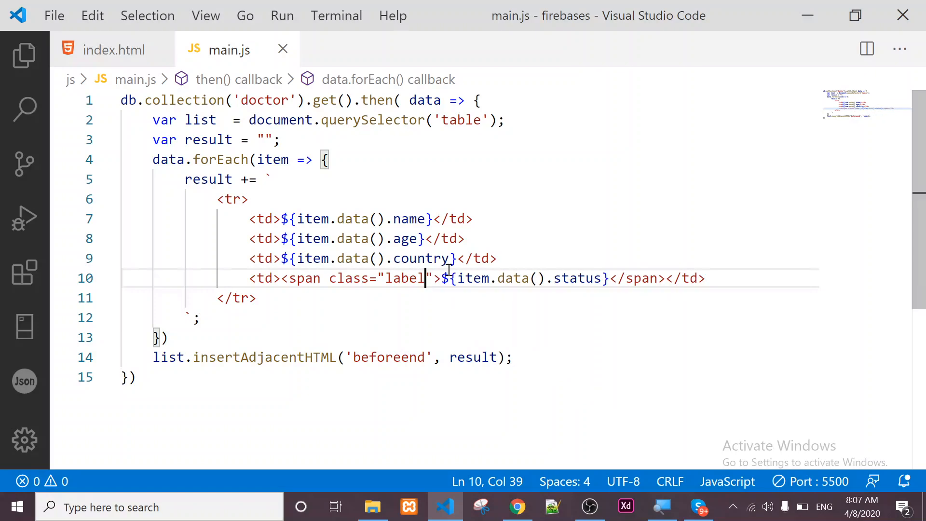
Add label-success as the span's second class, then check the reloaded local page in Chrome and return to main.js
type(" labe")
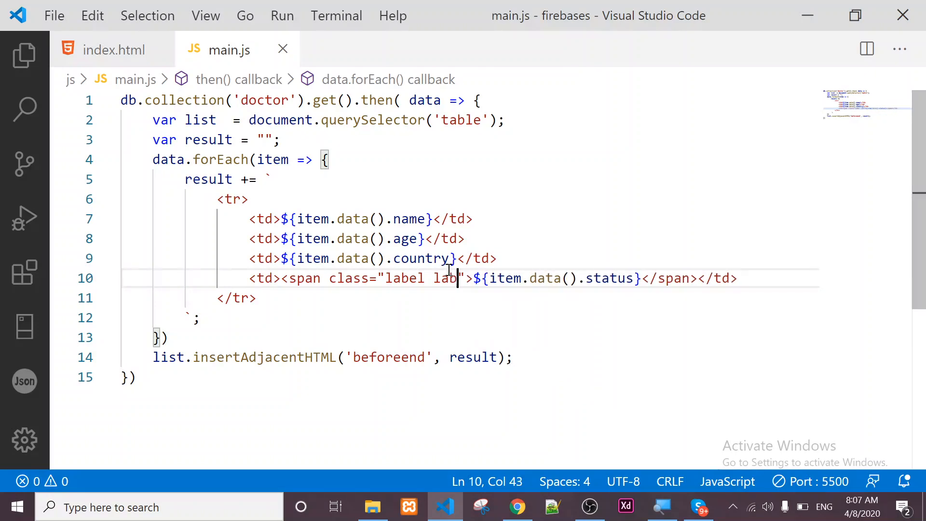
type("l")
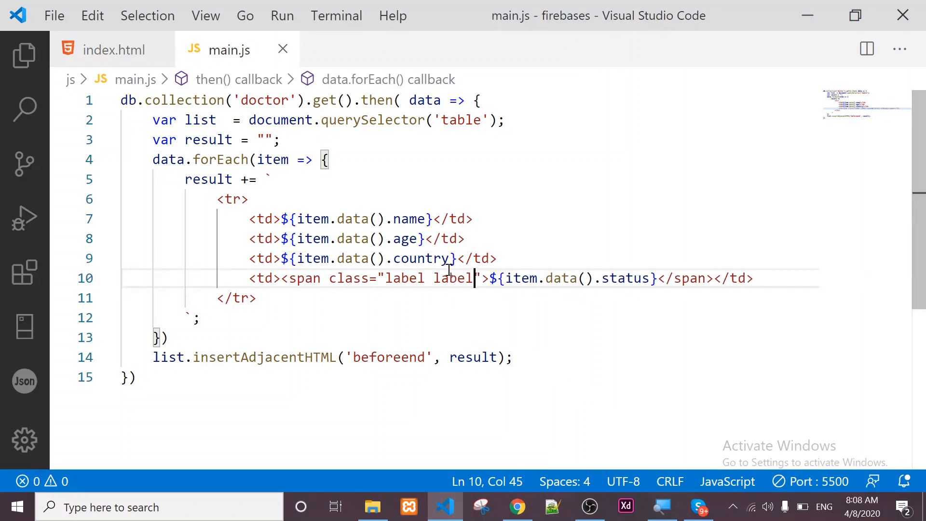
type("-")
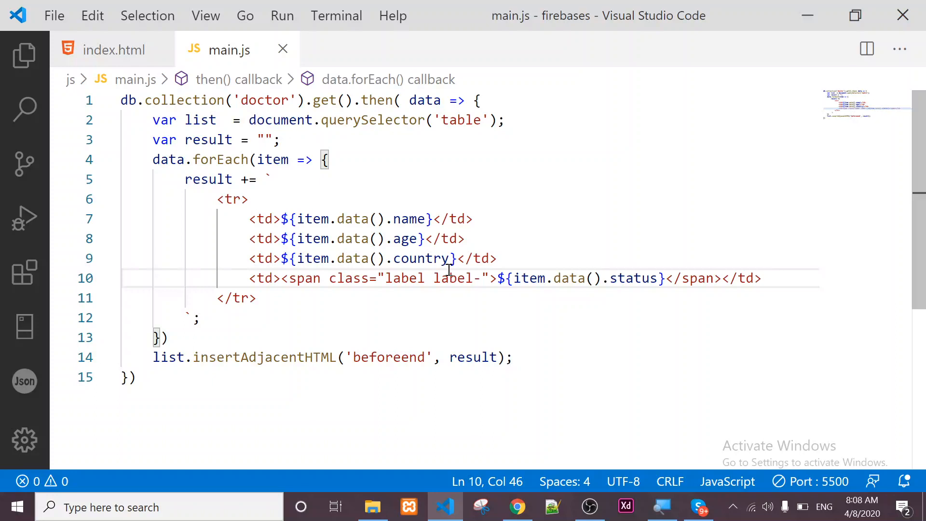
type("success")
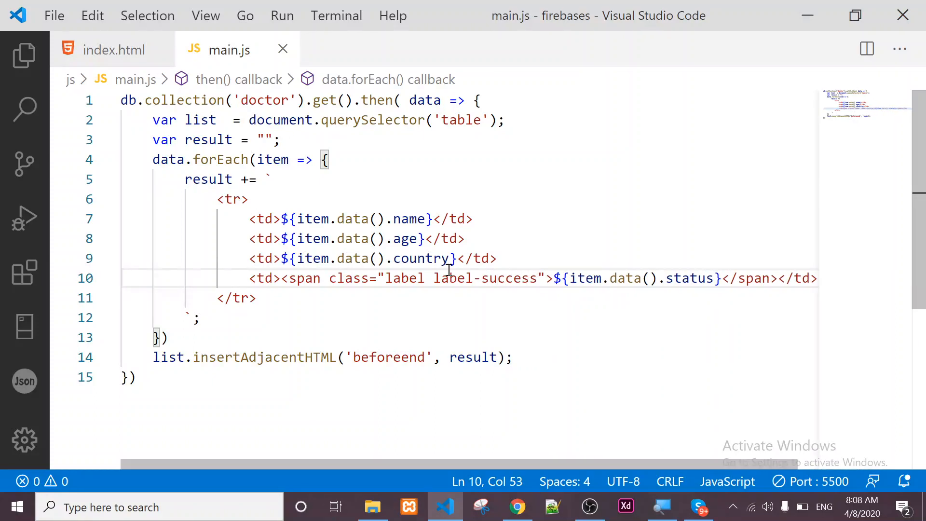
key("alt+Tab")
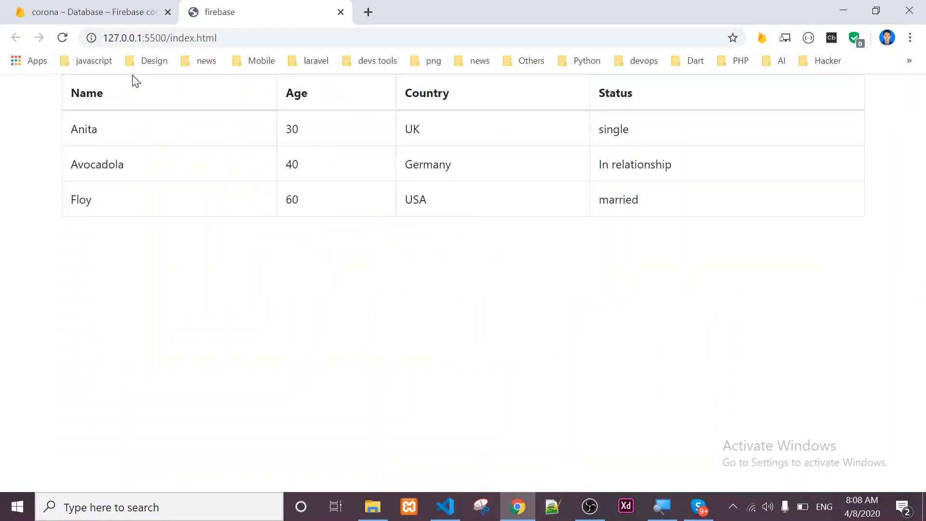
left_click(62, 45)
left_click(528, 507)
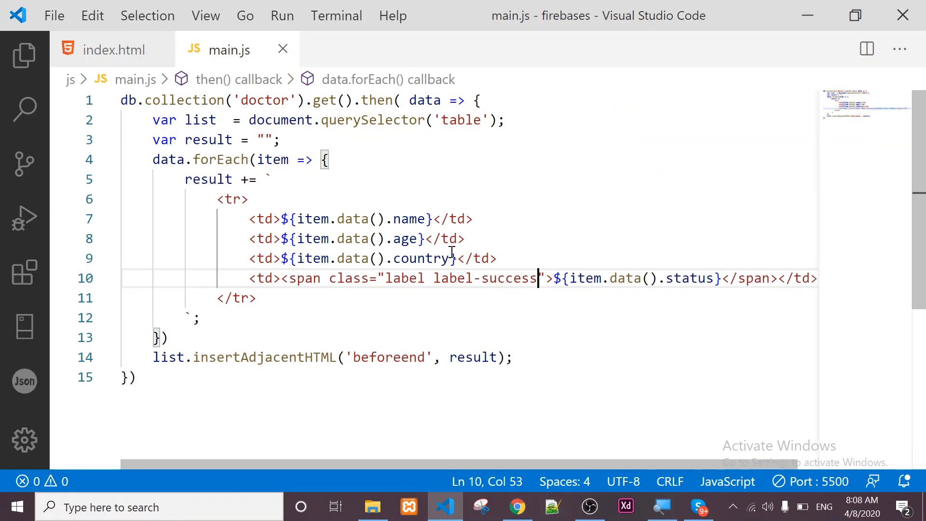
Change the span's classes to badge and badge-success, and view the table on the local page in Chrome
double_click(448, 278)
key("Delete")
key("Delete")
type("badge")
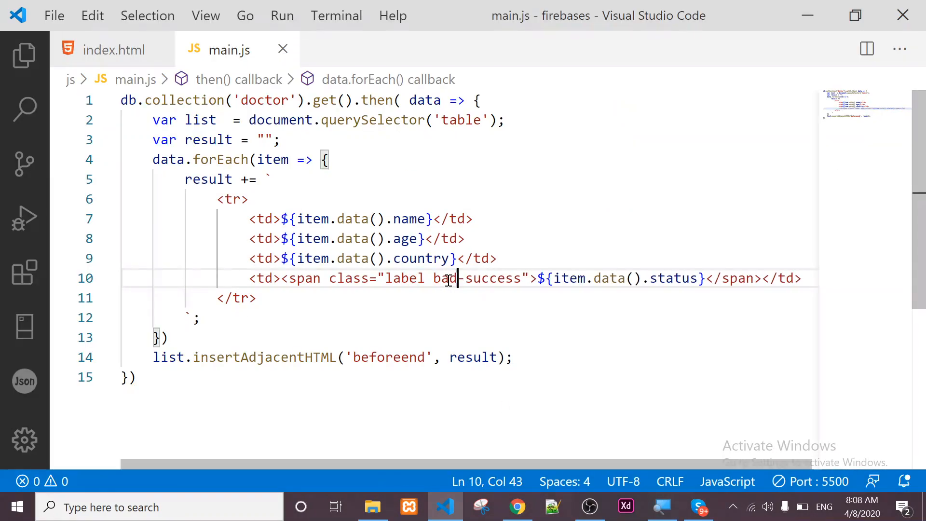
double_click(415, 279)
type("badge")
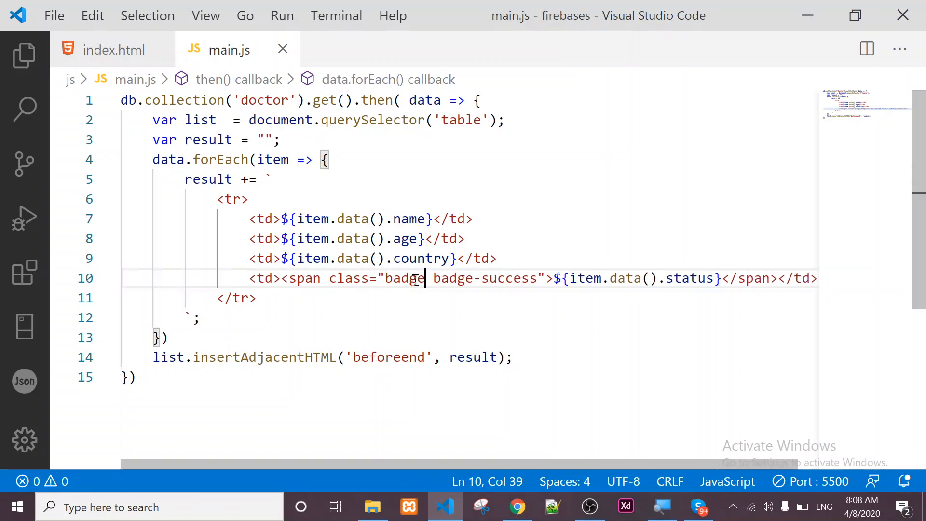
left_click(516, 512)
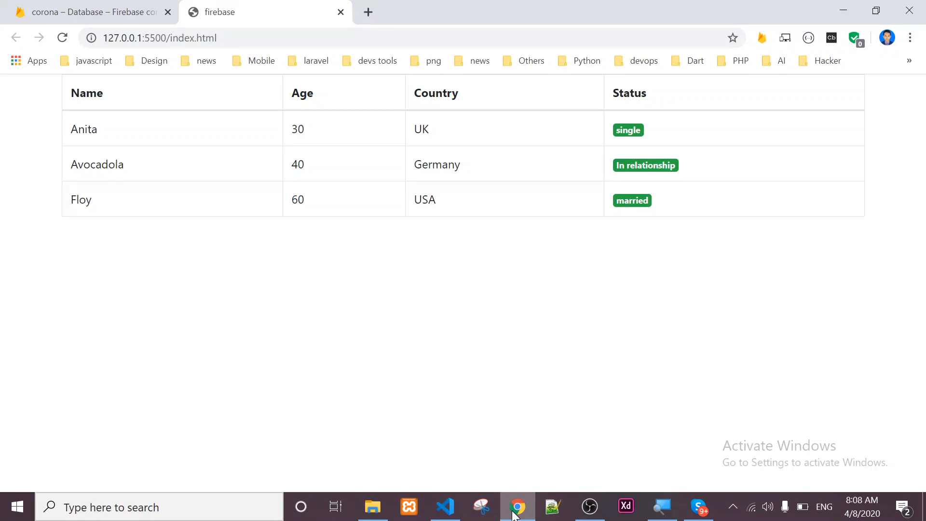
left_click(594, 498)
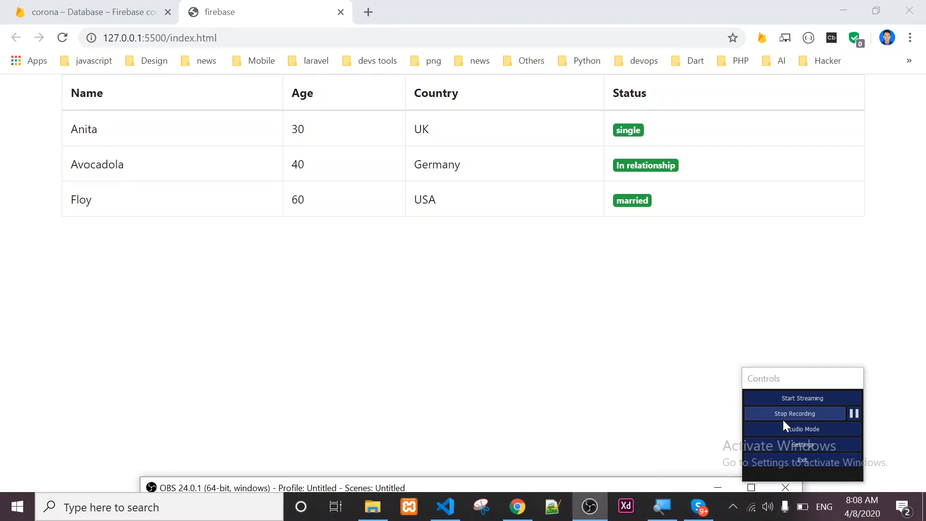